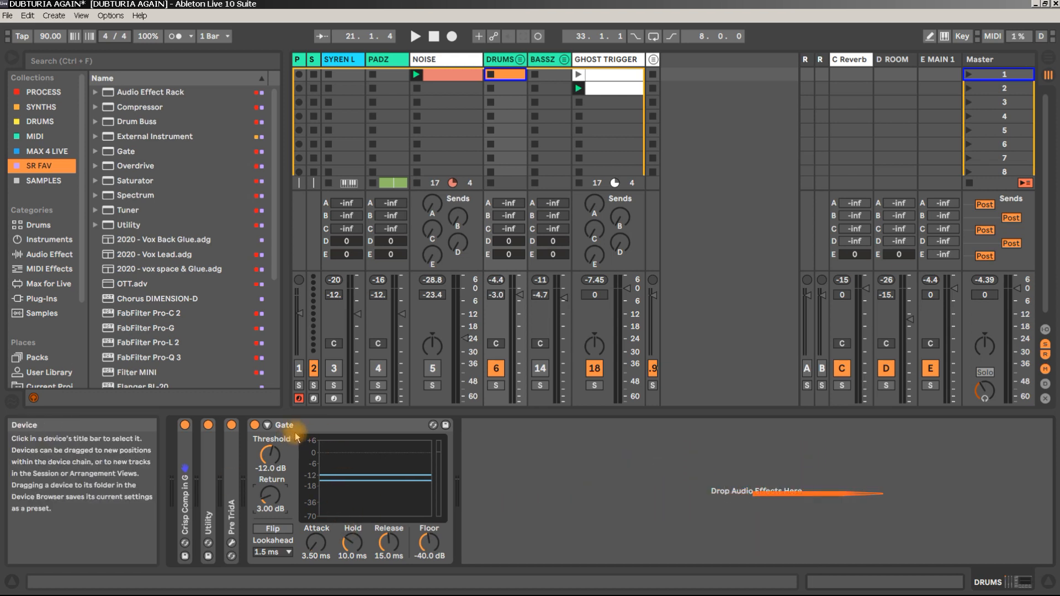
# Try the Gate's Return at 0 dB and about 9 dB, and reset it to 3 dB
pyautogui.moveTo(272, 457); pyautogui.dragTo(273, 458)
pyautogui.doubleClick(273, 456)
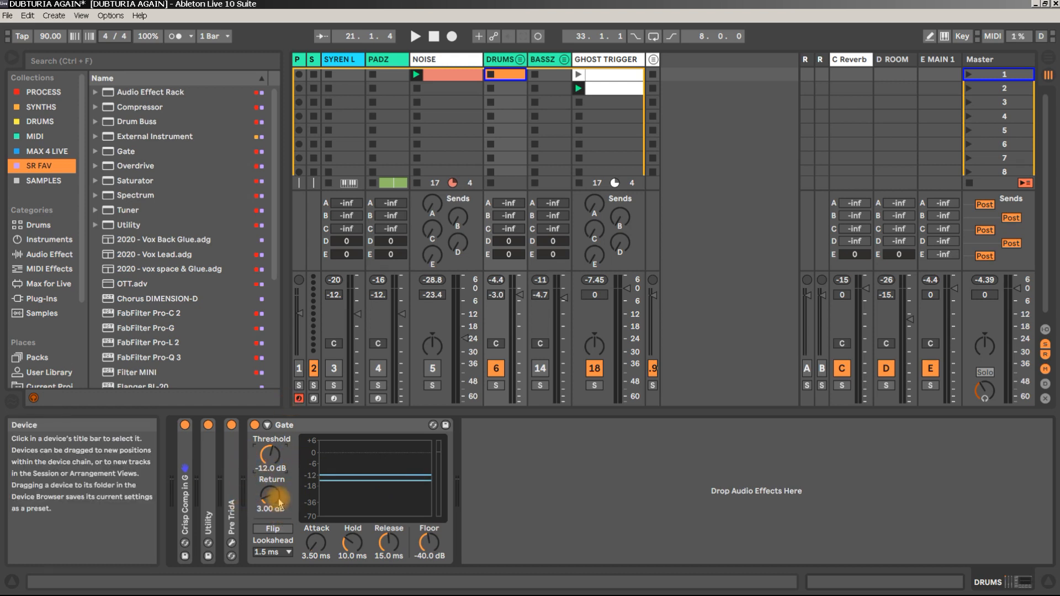
pyautogui.moveTo(275, 498); pyautogui.dragTo(273, 504)
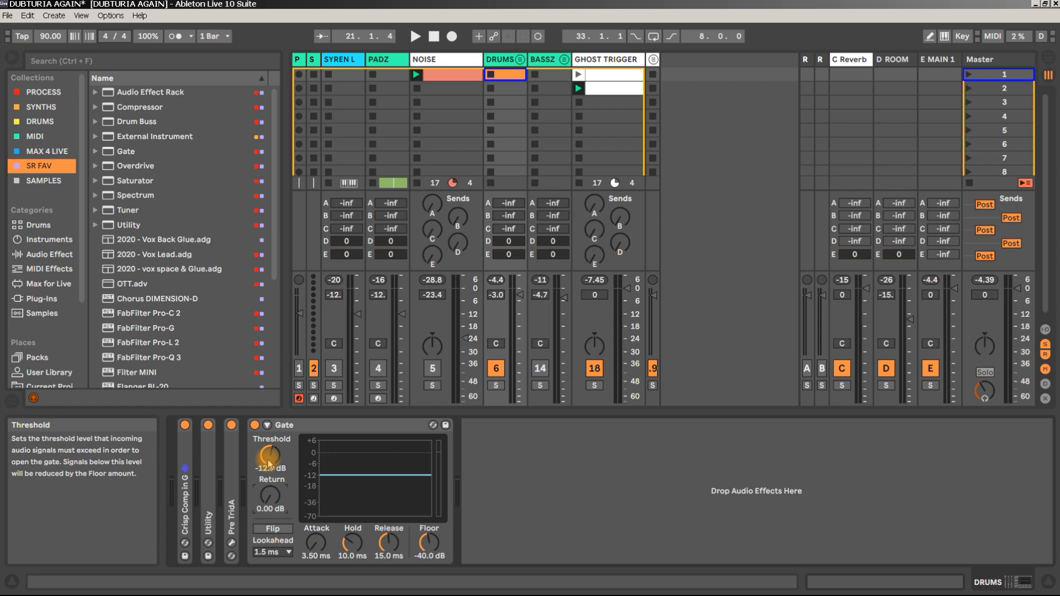
pyautogui.moveTo(273, 508)
pyautogui.mouseDown()
pyautogui.moveTo(274, 488)
pyautogui.moveTo(274, 504)
pyautogui.mouseUp()
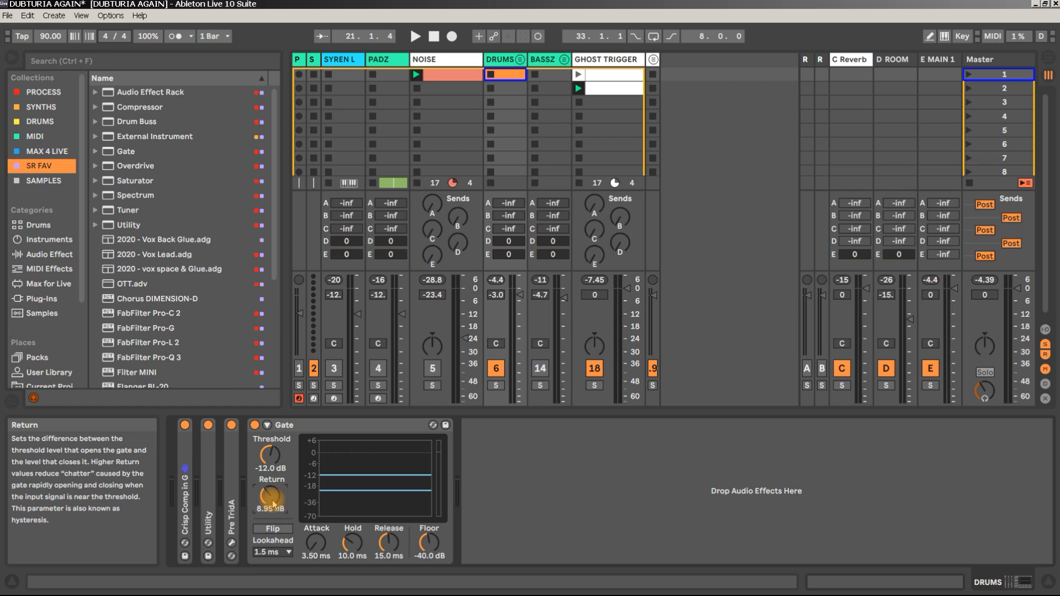
pyautogui.press('Delete')
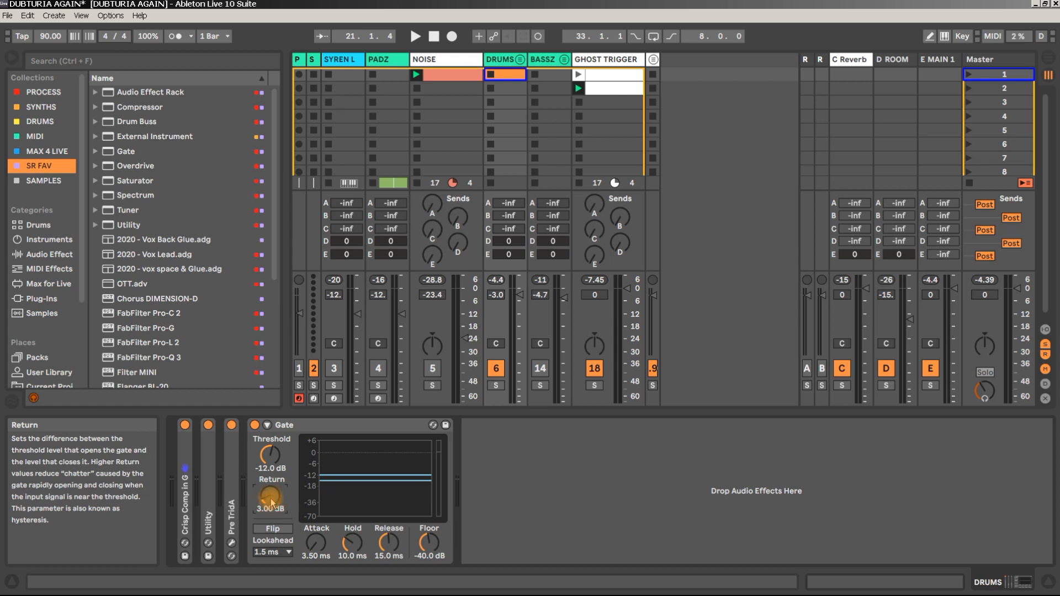
# Toggle the Gate's Flip option on and off and view the available Lookahead times
pyautogui.click(286, 532)
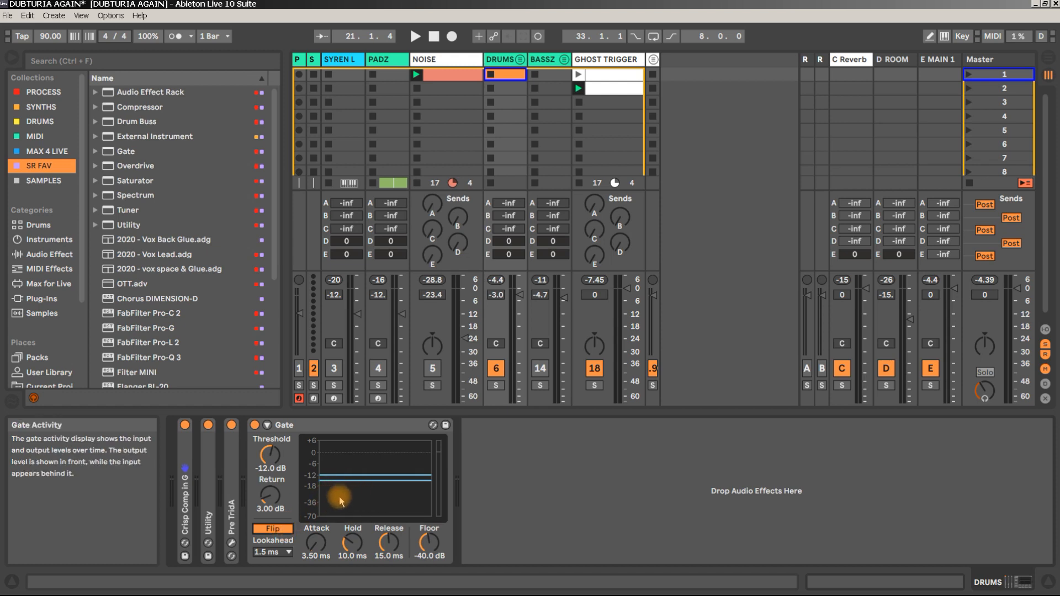
pyautogui.click(280, 532)
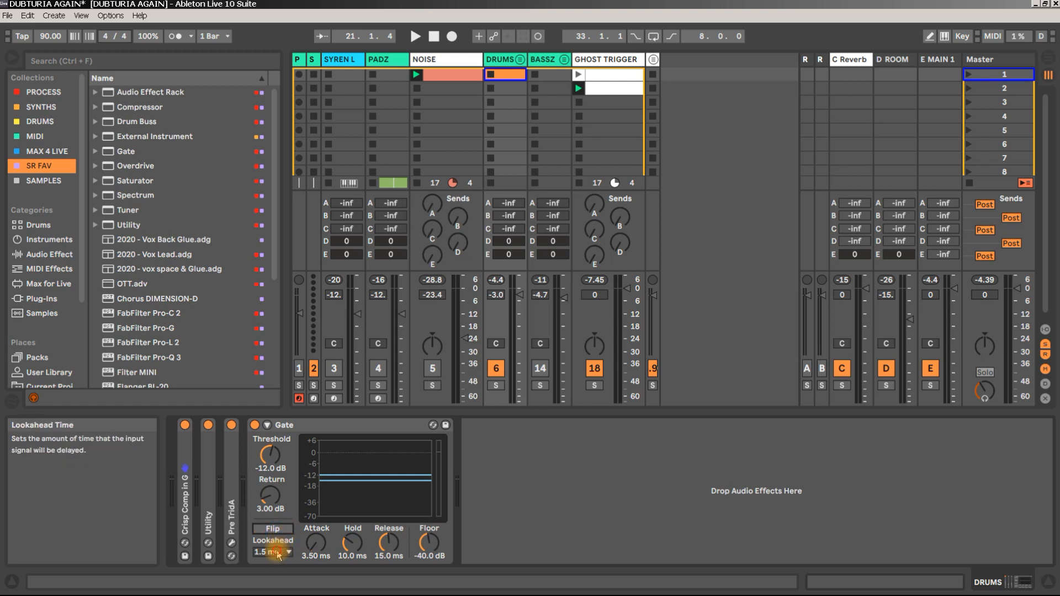
pyautogui.click(279, 552)
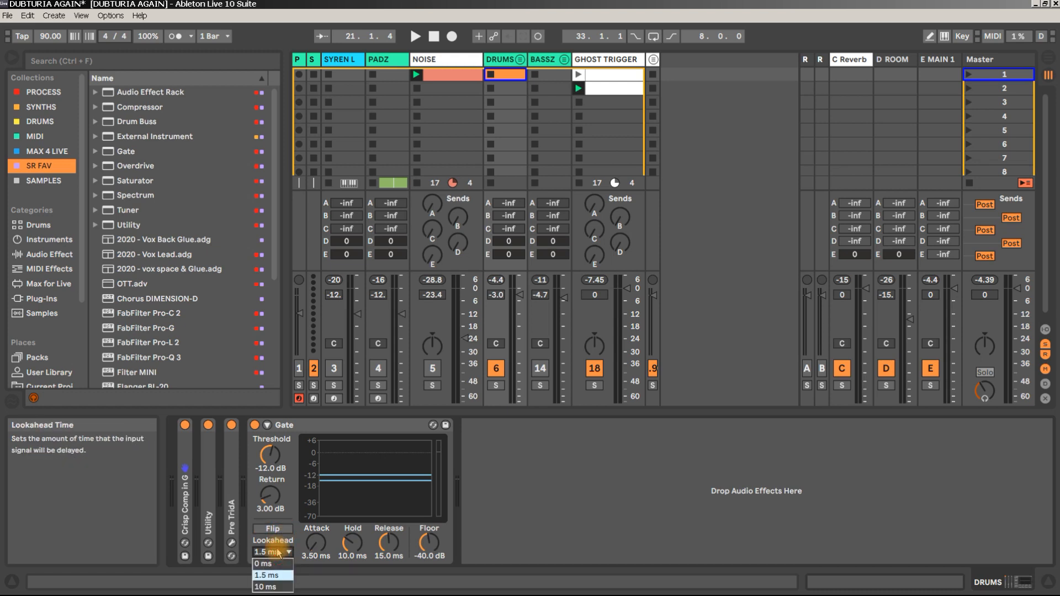
pyautogui.click(279, 554)
pyautogui.click(279, 553)
pyautogui.click(318, 552)
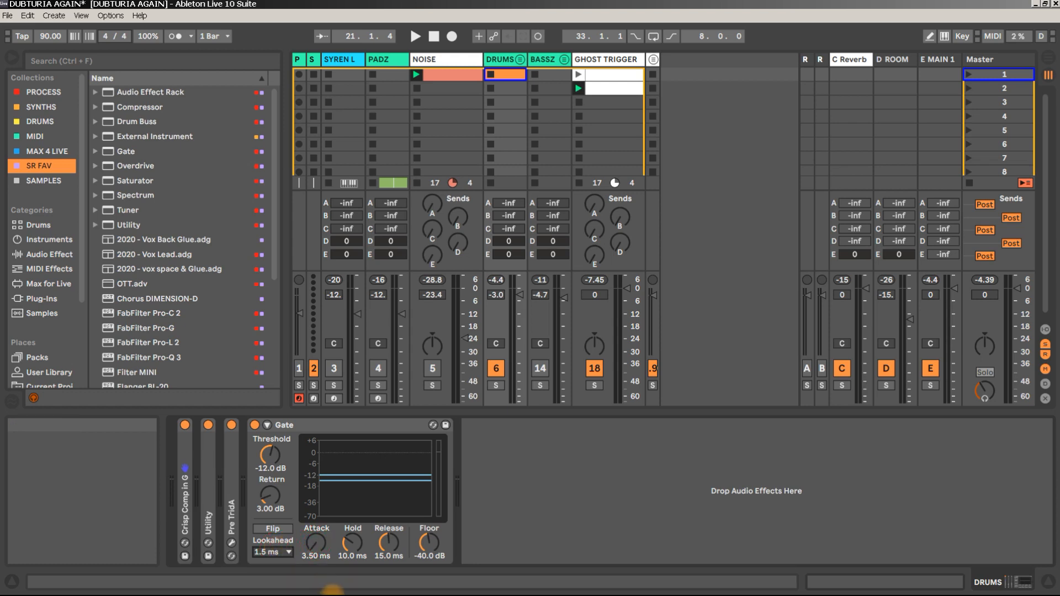
# Try the Gate with a 0.02 ms Attack and 10 ms Lookahead, and restore them to 3.50 ms and 1.5 ms
pyautogui.moveTo(317, 542); pyautogui.dragTo(316, 567)
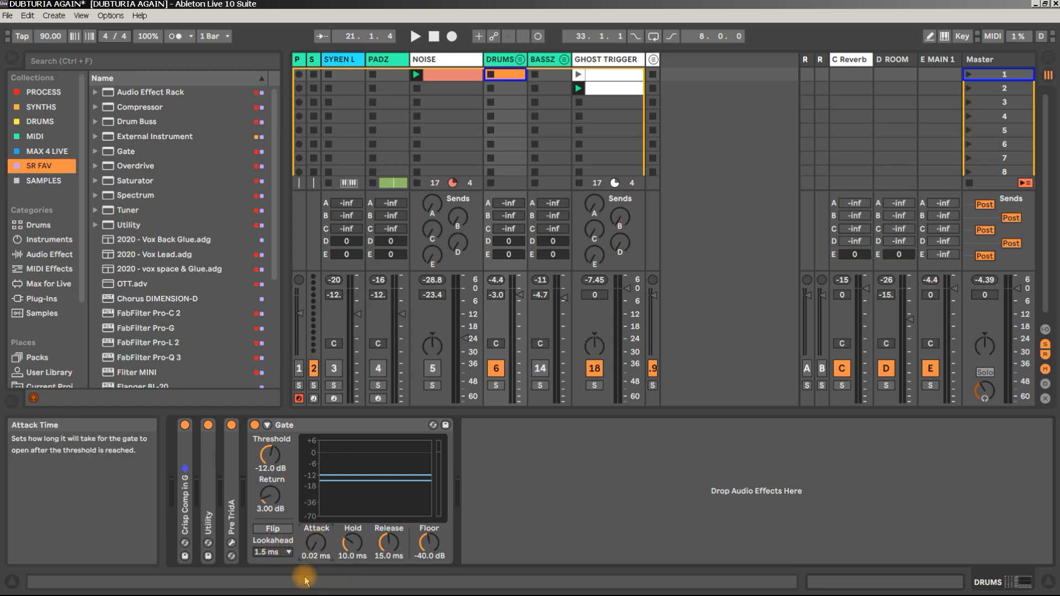
pyautogui.click(265, 554)
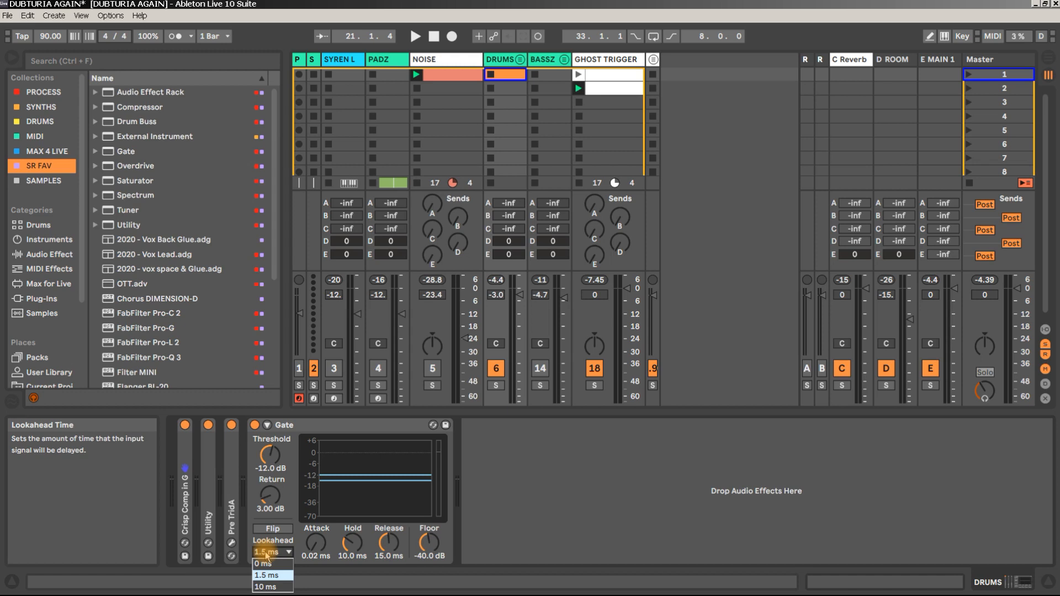
pyautogui.click(265, 587)
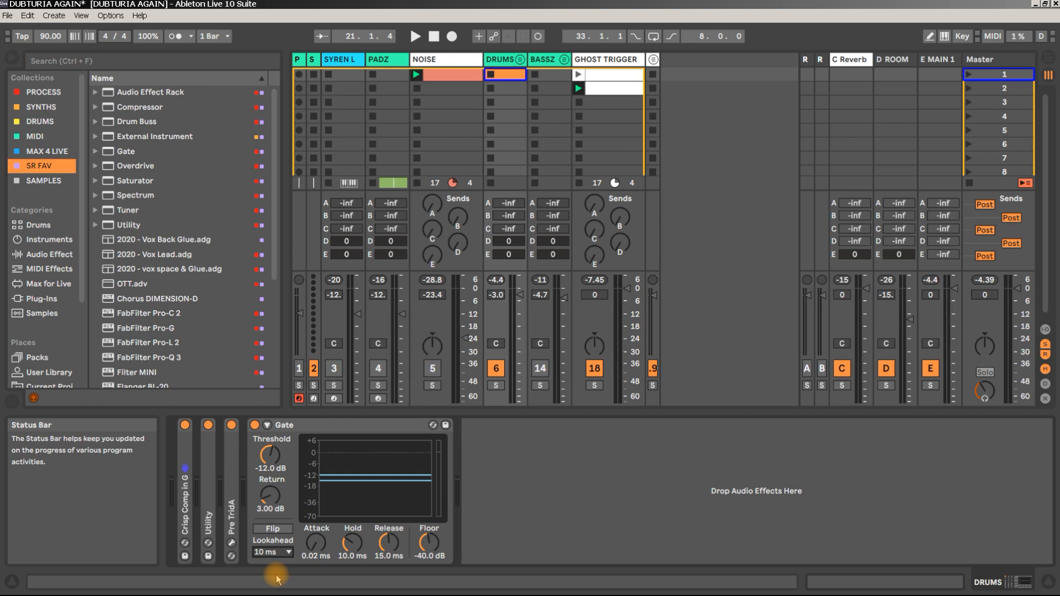
pyautogui.click(272, 553)
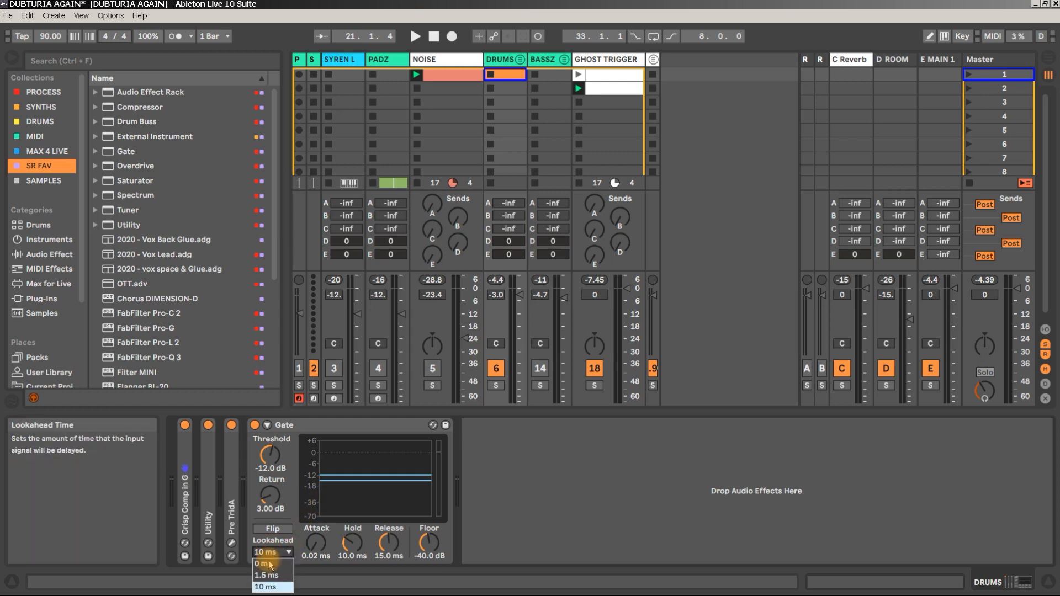
pyautogui.click(267, 576)
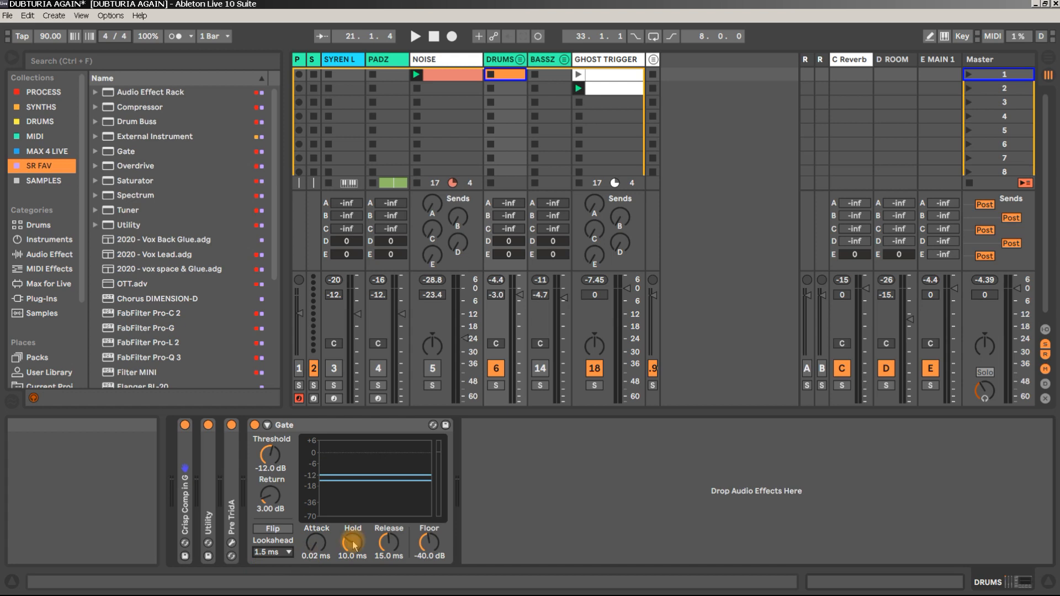
pyautogui.click(312, 548)
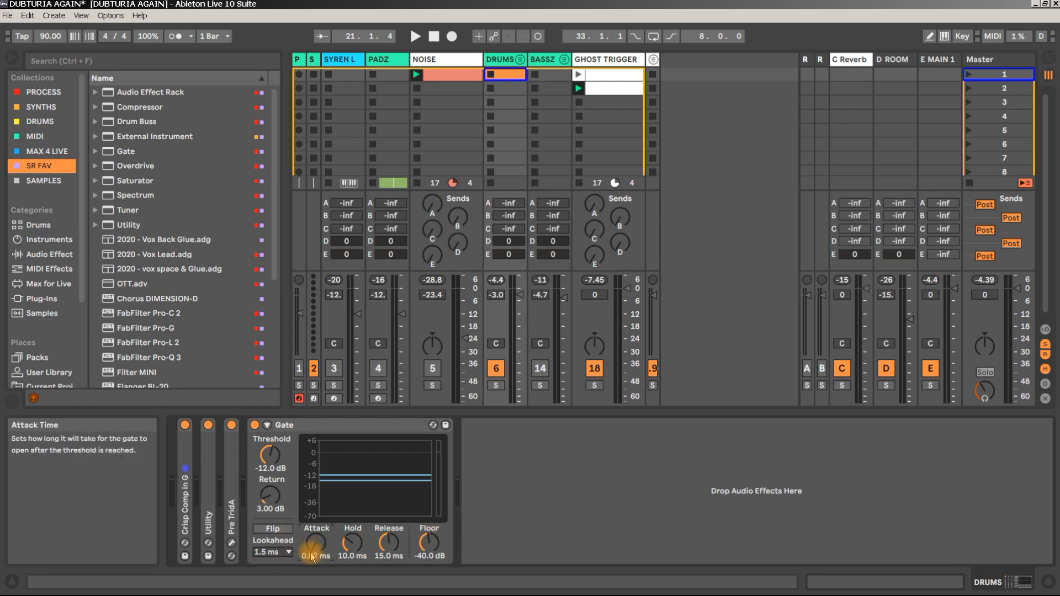
pyautogui.moveTo(312, 555); pyautogui.dragTo(312, 533)
pyautogui.click(319, 539)
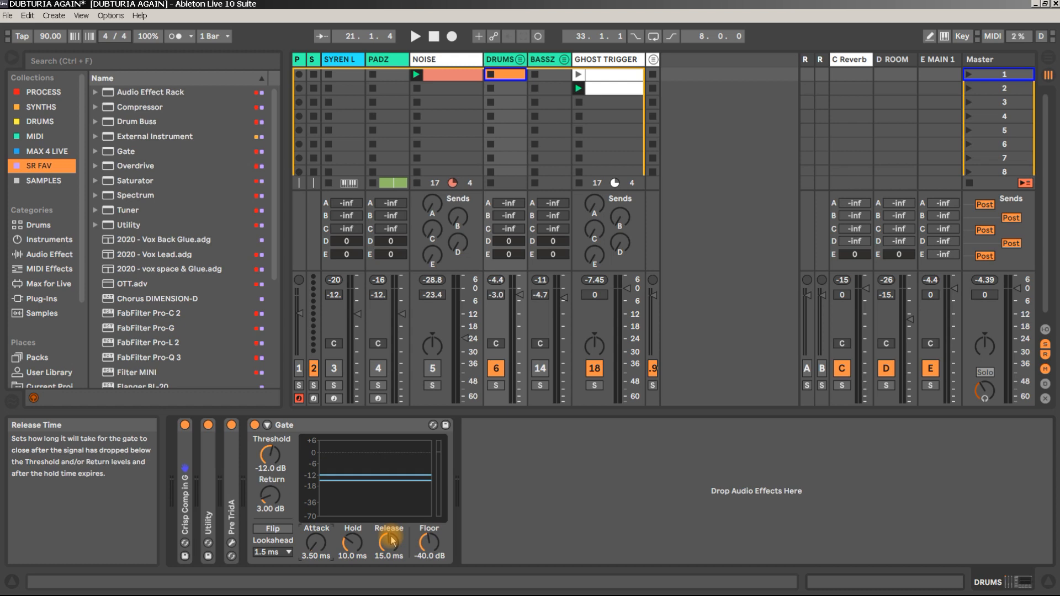
# Try the Gate's Release at 0.10 ms and about 634 ms, and reset it to 15.0 ms
pyautogui.moveTo(391, 540); pyautogui.dragTo(391, 590)
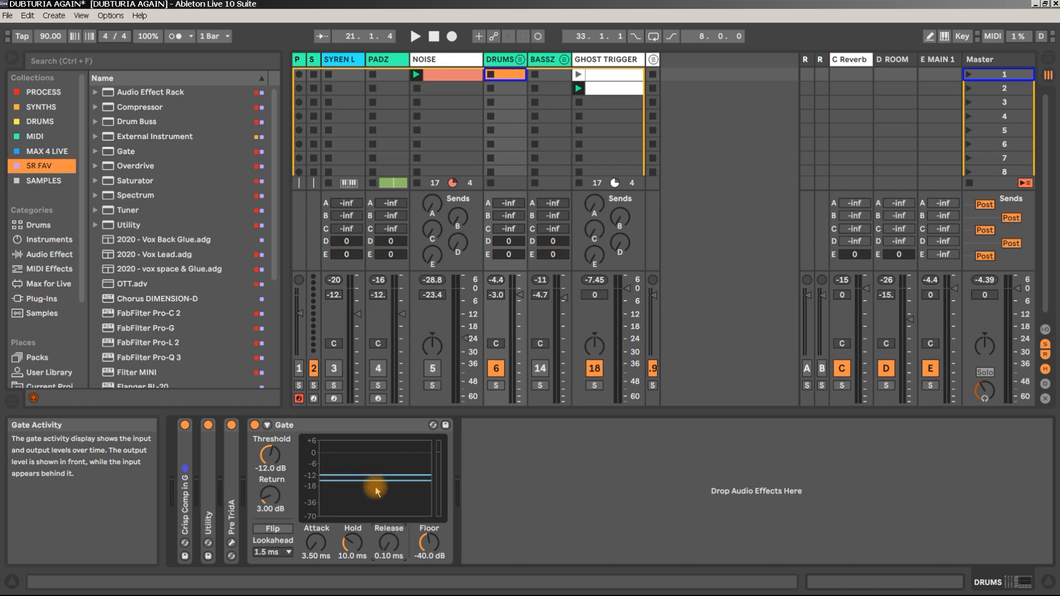
pyautogui.moveTo(390, 544); pyautogui.dragTo(390, 522)
pyautogui.moveTo(389, 544); pyautogui.dragTo(389, 520)
pyautogui.moveTo(268, 500)
pyautogui.mouseDown()
pyautogui.moveTo(269, 480)
pyautogui.moveTo(269, 499)
pyautogui.mouseUp()
pyautogui.moveTo(389, 544)
pyautogui.mouseDown()
pyautogui.moveTo(389, 535)
pyautogui.moveTo(380, 547)
pyautogui.mouseUp()
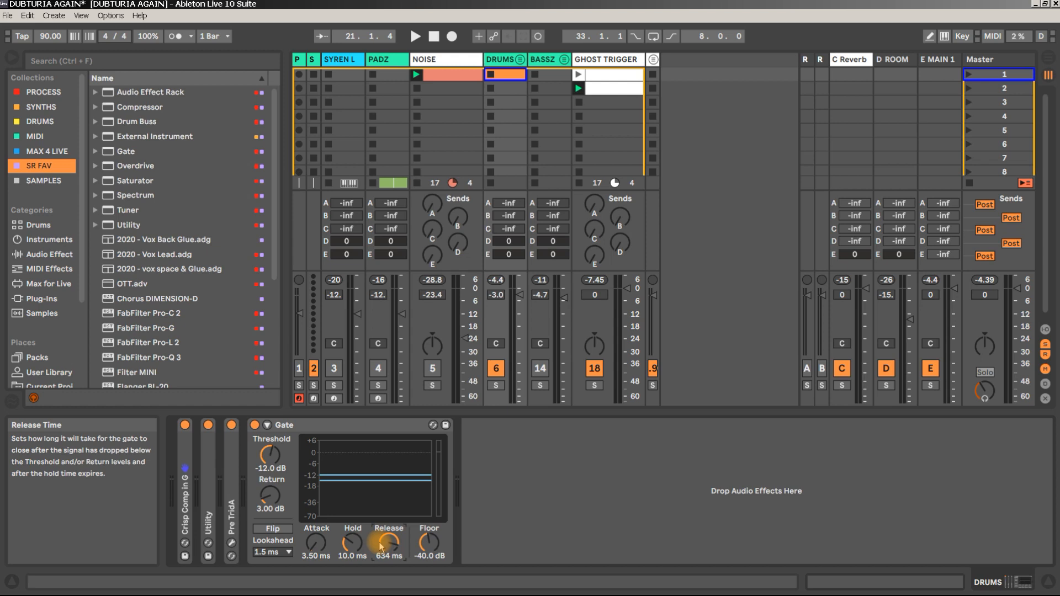
pyautogui.doubleClick(389, 543)
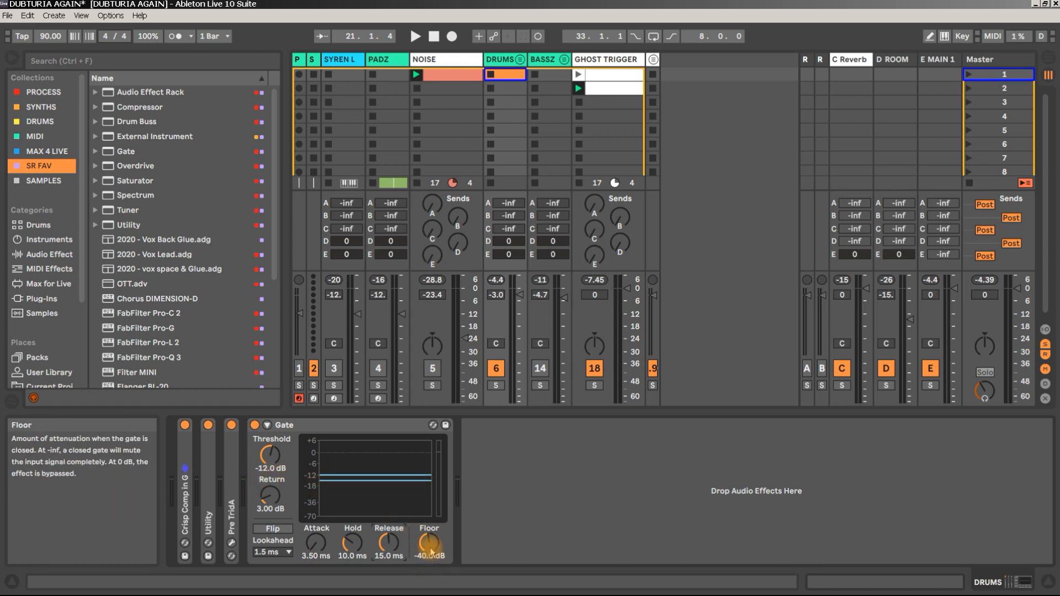
# Try the Gate's Floor at -inf dB several times and bring it back to -40.0 dB
pyautogui.moveTo(430, 547); pyautogui.dragTo(430, 593)
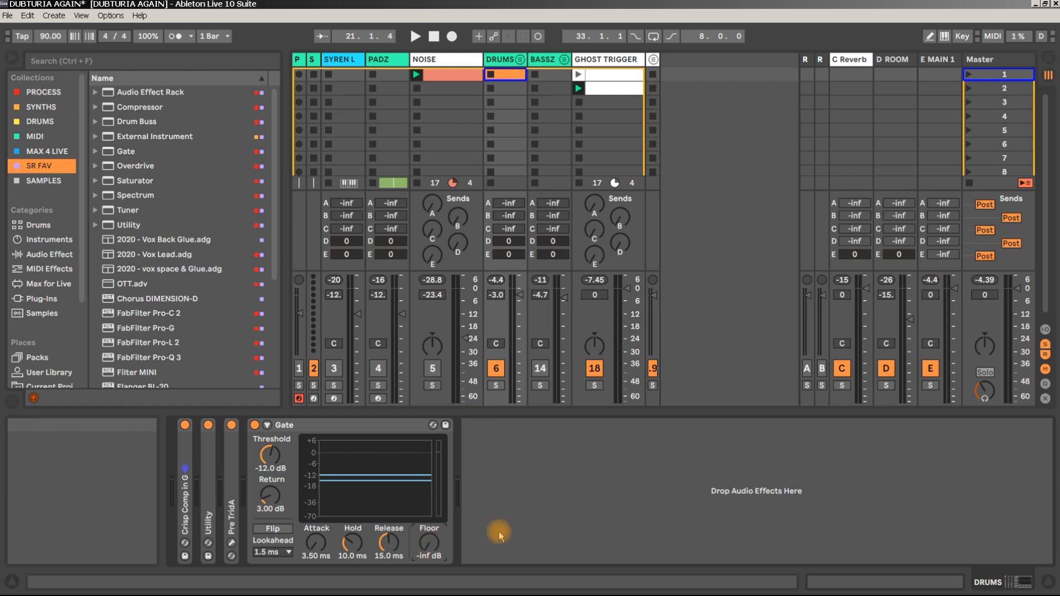
pyautogui.press('Delete')
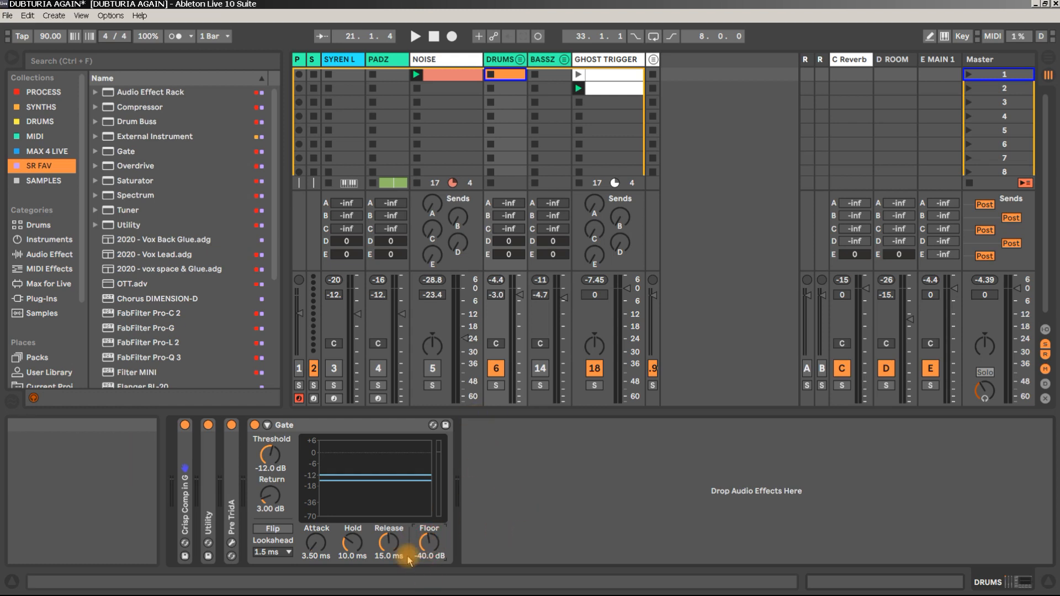
pyautogui.moveTo(429, 544)
pyautogui.mouseDown()
pyautogui.moveTo(430, 520)
pyautogui.moveTo(425, 558)
pyautogui.moveTo(427, 544)
pyautogui.mouseUp()
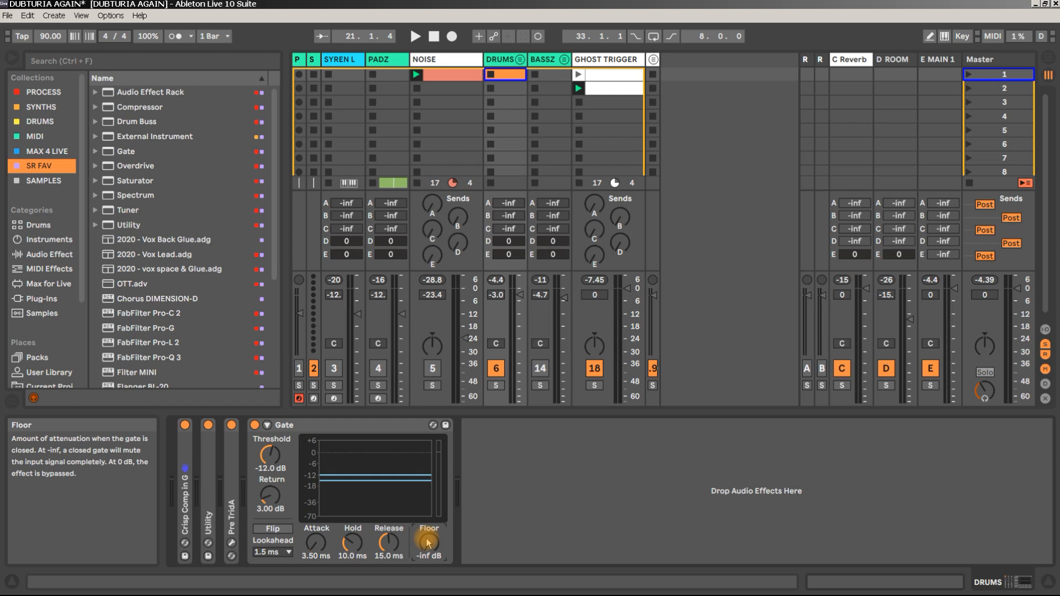
pyautogui.doubleClick(433, 543)
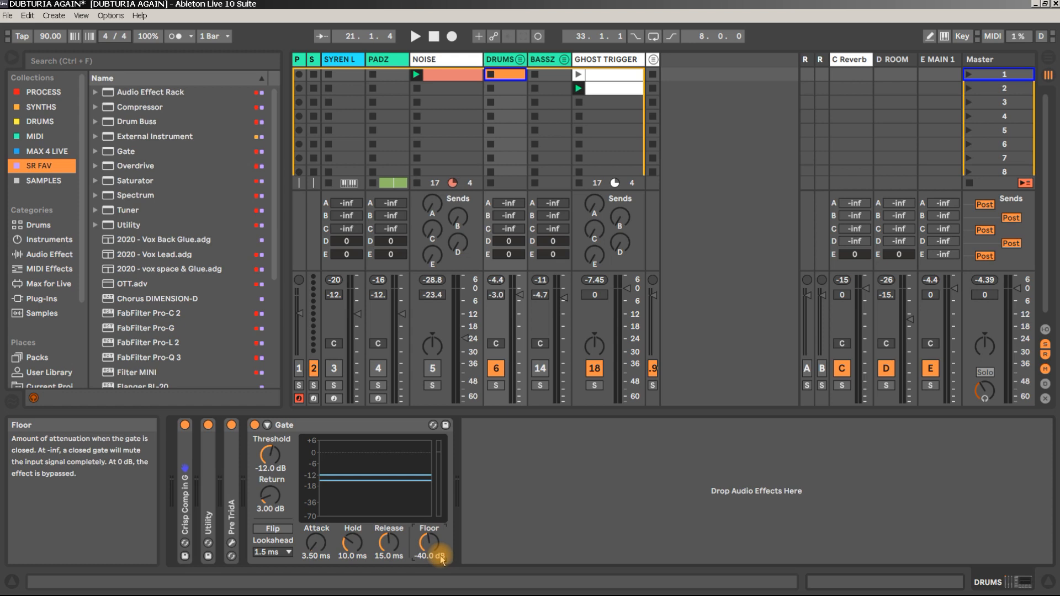
pyautogui.moveTo(434, 547)
pyautogui.mouseDown()
pyautogui.moveTo(434, 536)
pyautogui.moveTo(429, 566)
pyautogui.moveTo(431, 552)
pyautogui.mouseUp()
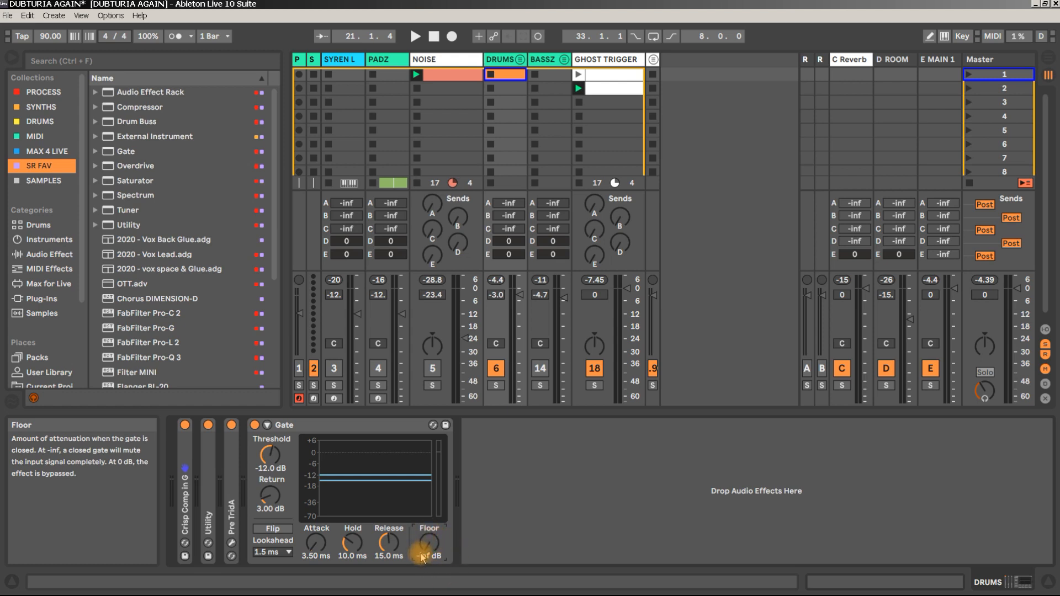
pyautogui.moveTo(431, 544); pyautogui.dragTo(431, 535)
# Play the drum loop with the DRUM gate bypassed and again with it activated
pyautogui.press('space')
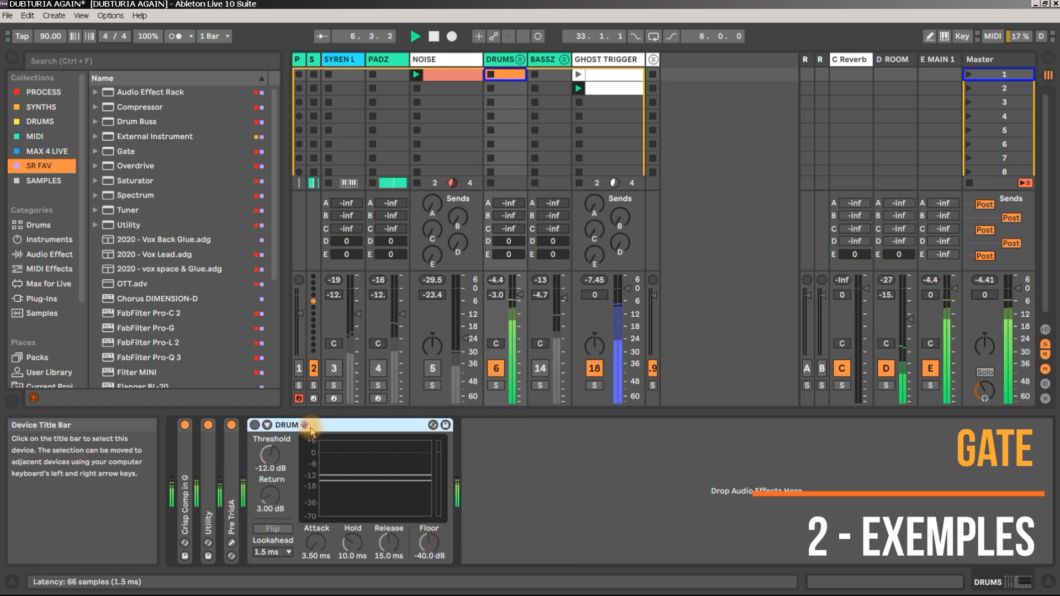
pyautogui.press('space')
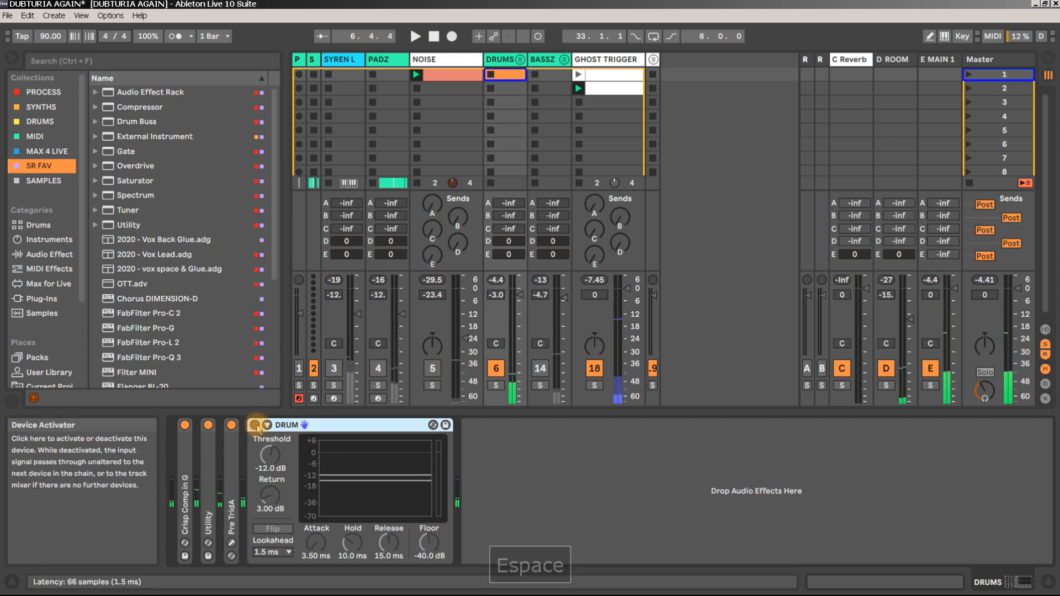
pyautogui.press('space')
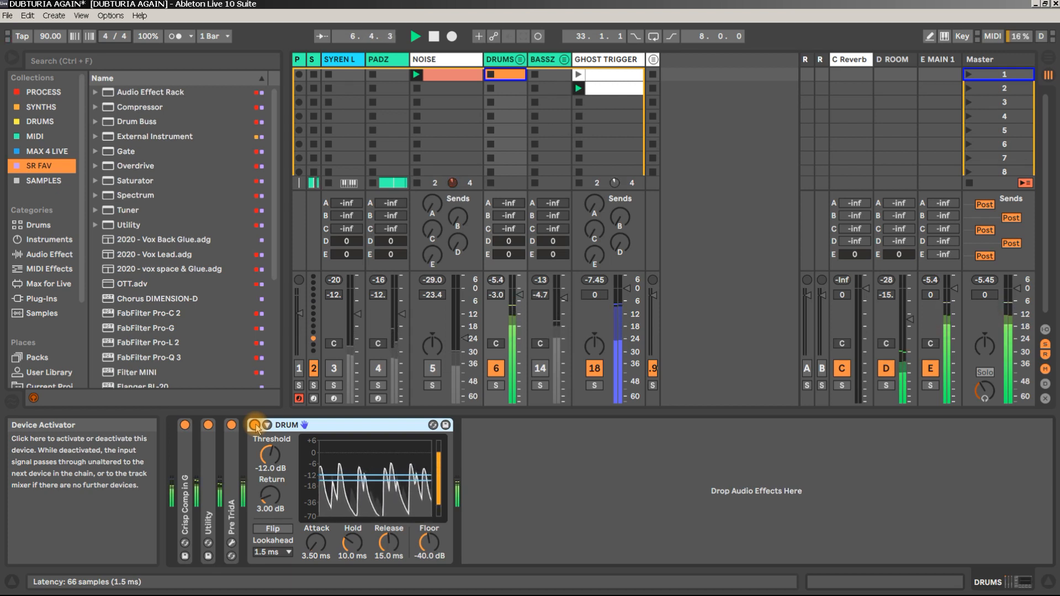
pyautogui.press('space')
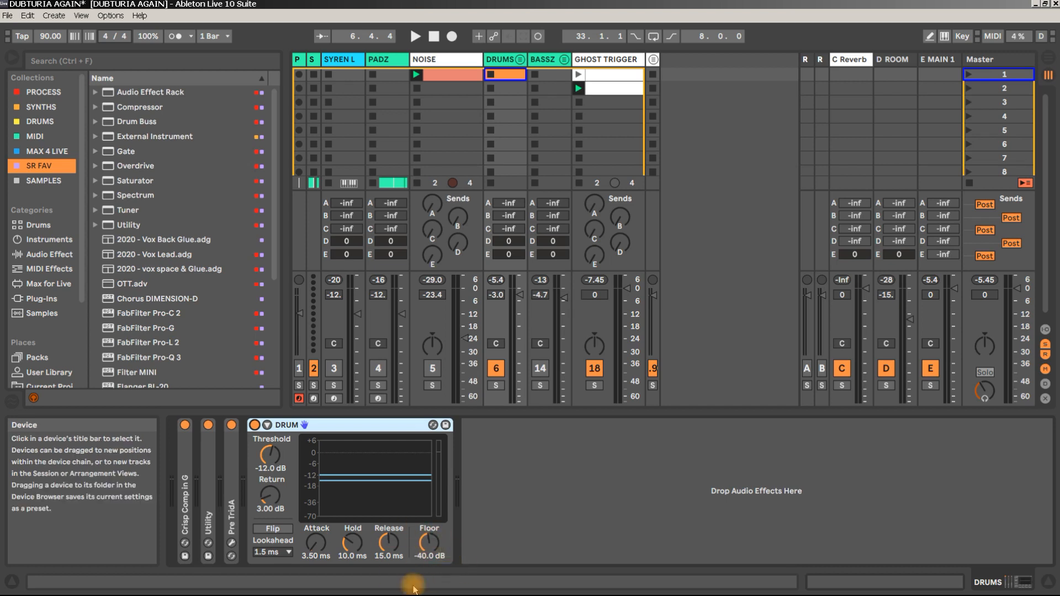
# Set the DRUM gate's Floor to -inf dB and play the loop to hear the effect
pyautogui.moveTo(430, 547); pyautogui.dragTo(430, 569)
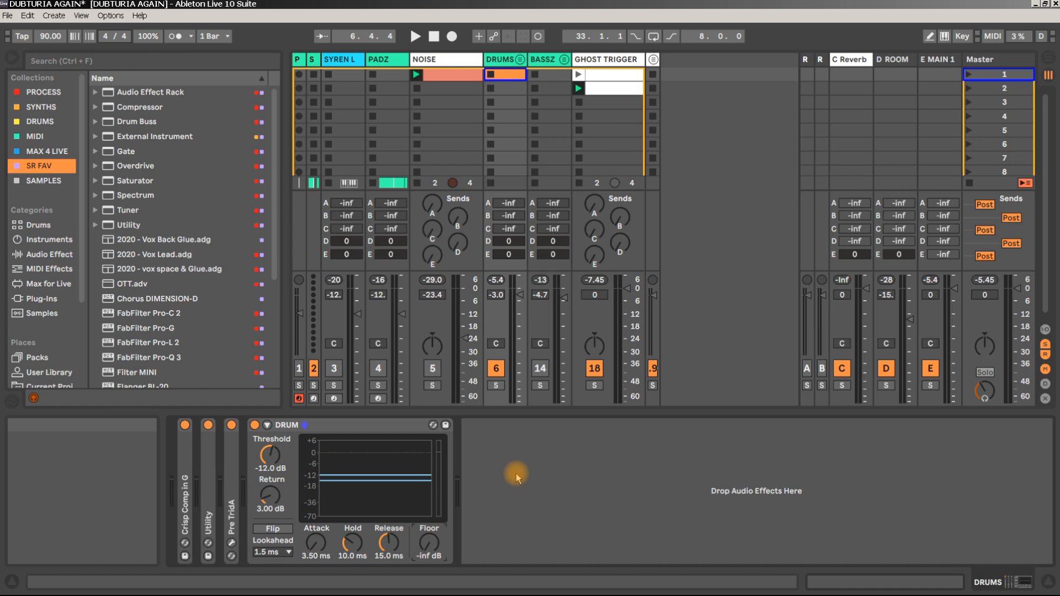
pyautogui.press('space')
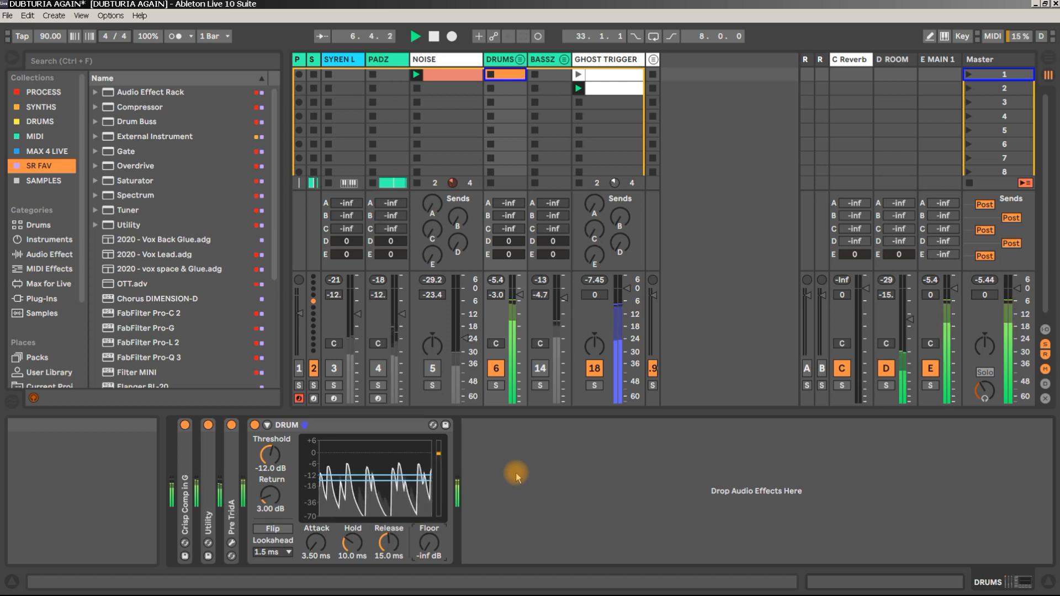
pyautogui.press('space')
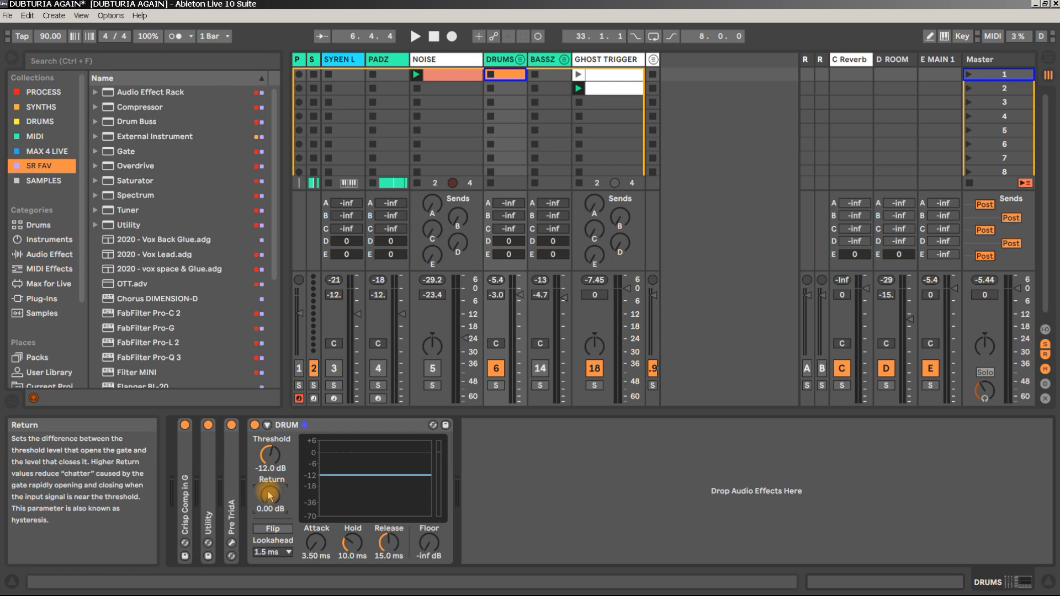
# Set the DRUM gate's Threshold to -10.8 dB and raise its Return to 24.0 dB while the loop plays
pyautogui.press('space')
pyautogui.click(270, 455)
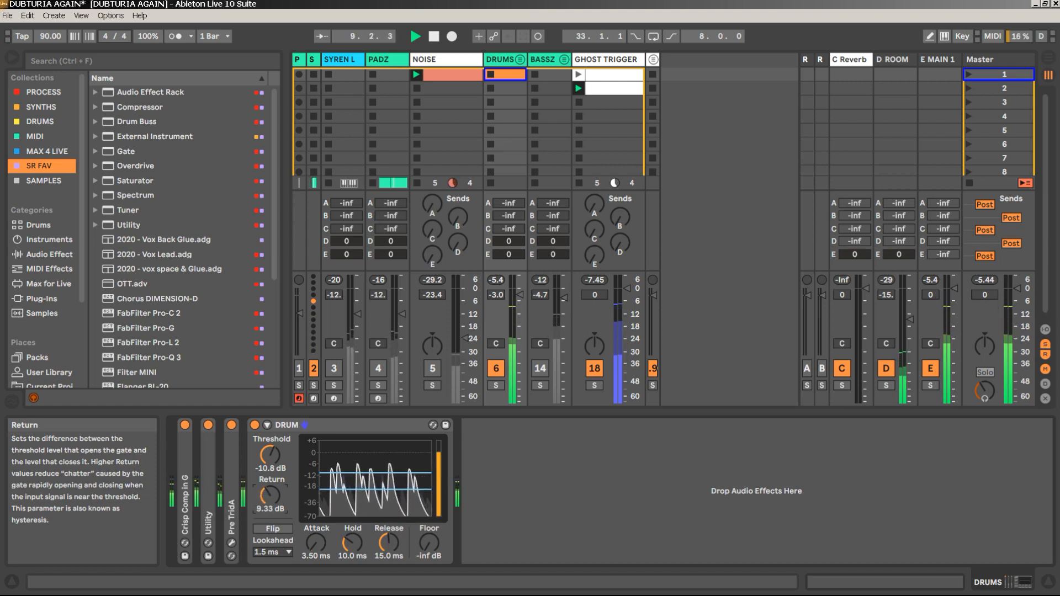
pyautogui.moveTo(270, 495); pyautogui.dragTo(270, 478)
pyautogui.press('space')
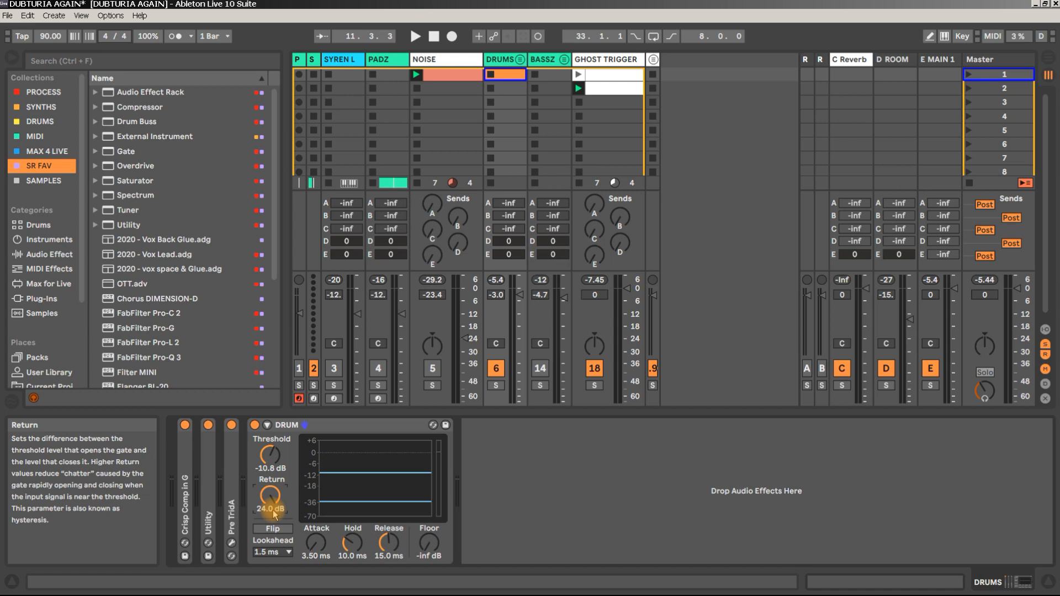
# Restart playback and lower the DRUM gate's Return to 0.00 dB while listening to the loop
pyautogui.press('space')
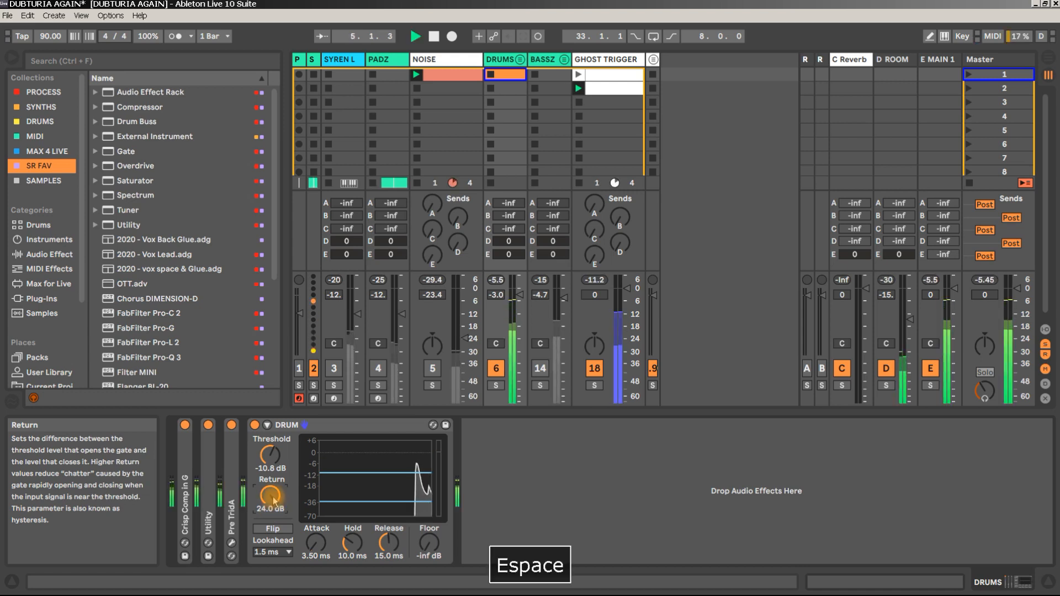
pyautogui.moveTo(275, 503); pyautogui.dragTo(274, 594)
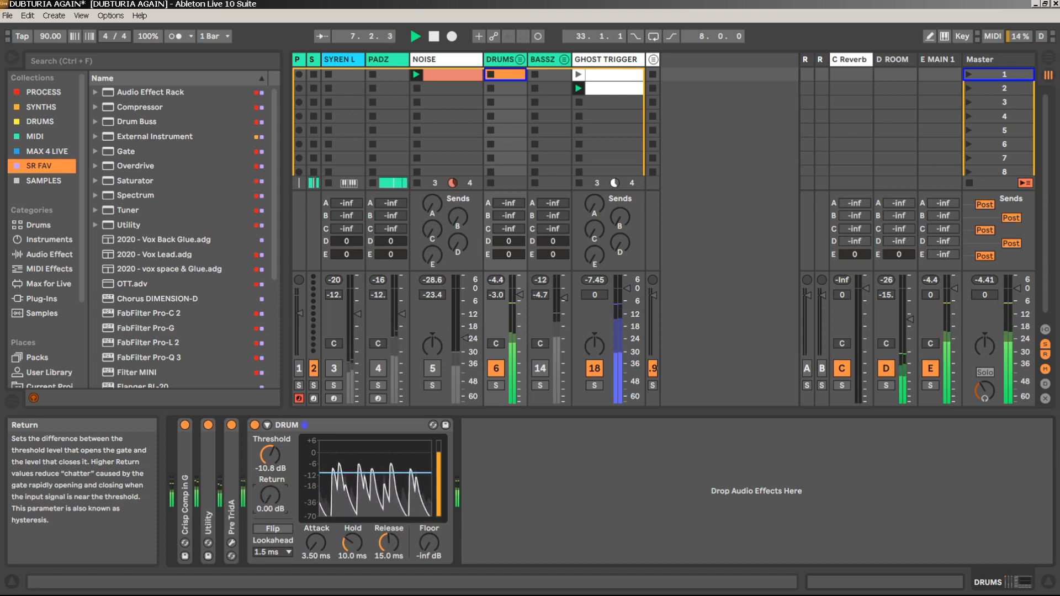
pyautogui.moveTo(274, 500); pyautogui.dragTo(274, 496)
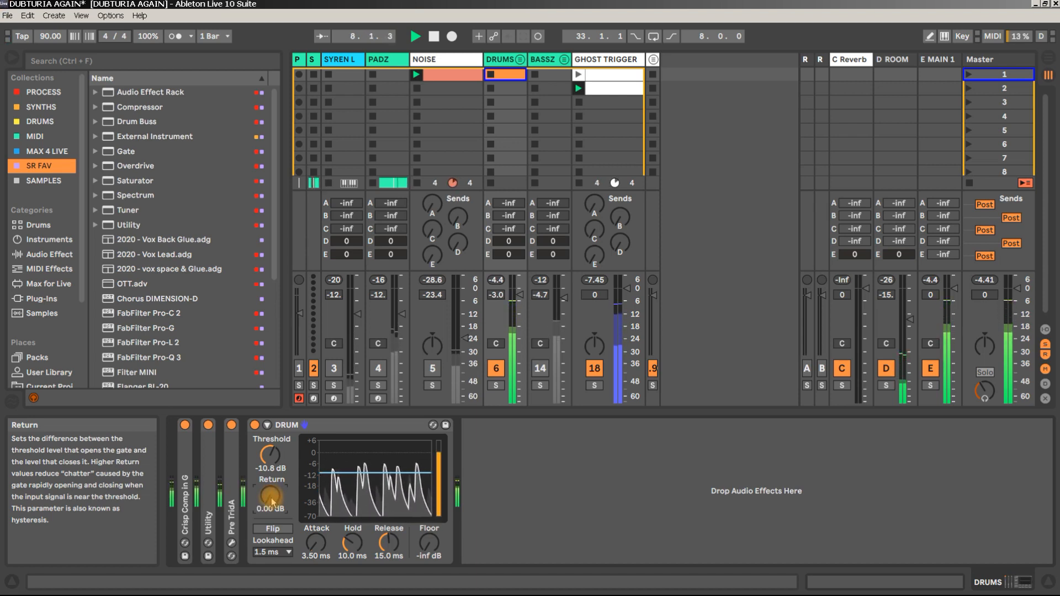
# Reset the DRUM gate's Return to 3.00 dB with playback stopped, and restart the drum loop
pyautogui.press('space')
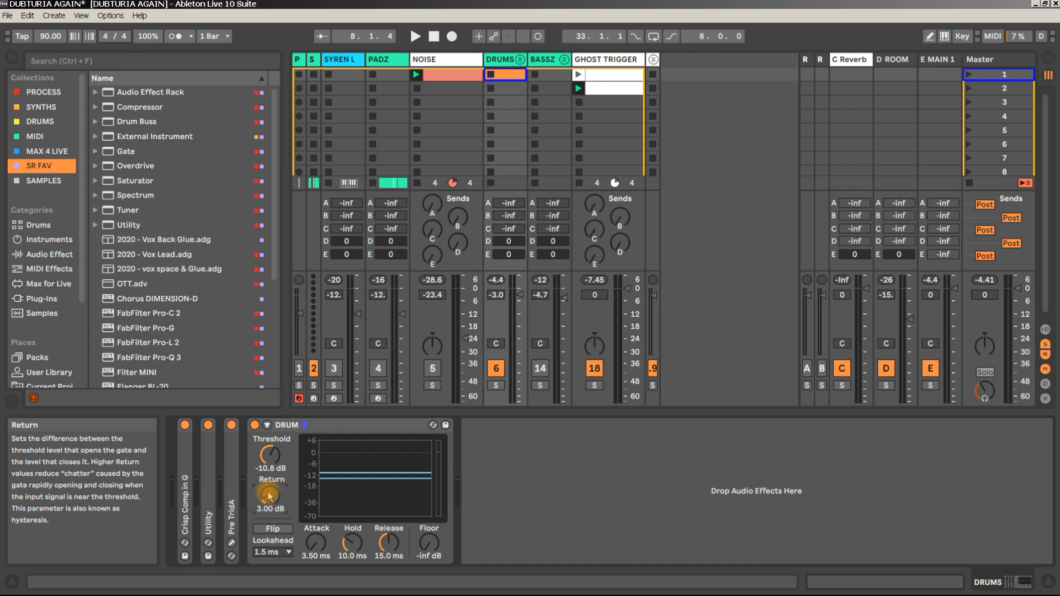
pyautogui.click(297, 368)
pyautogui.press('space')
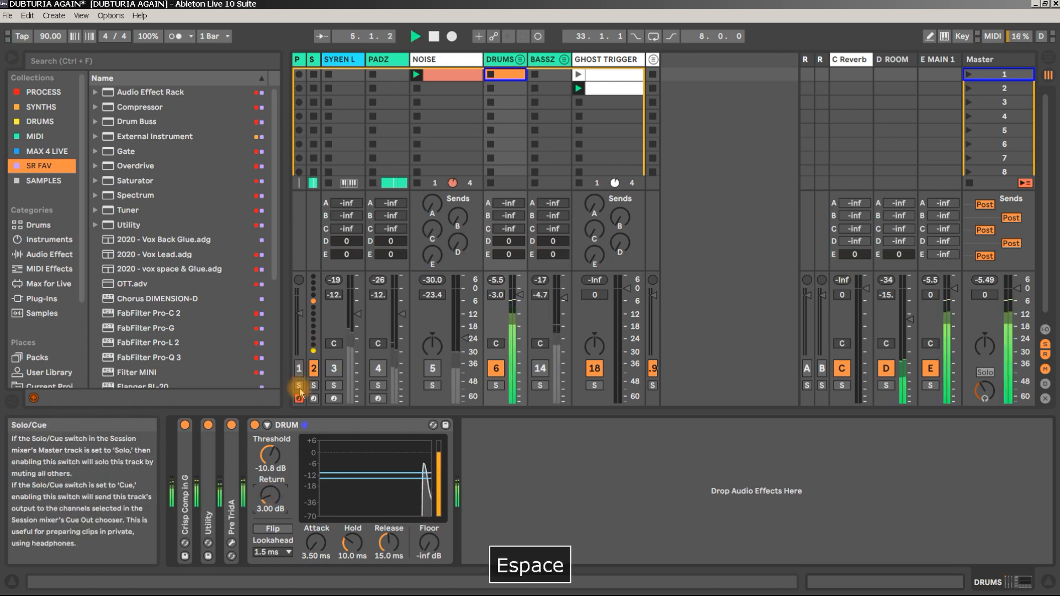
# Enable Flip on the DRUM gate, listen to the reversed gating over several playbacks, and disable Flip again
pyautogui.click(287, 531)
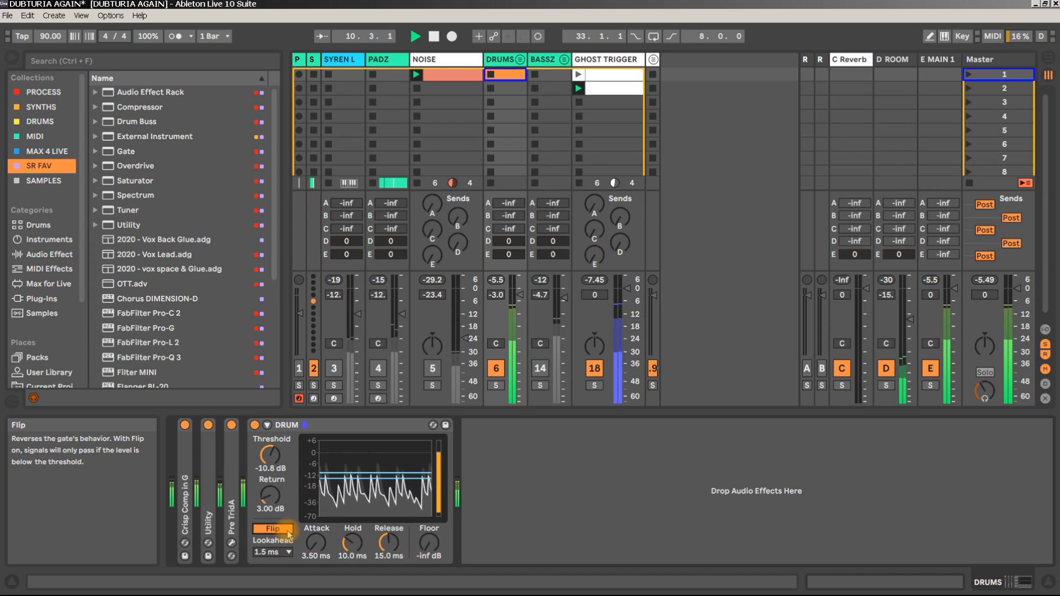
pyautogui.press('space')
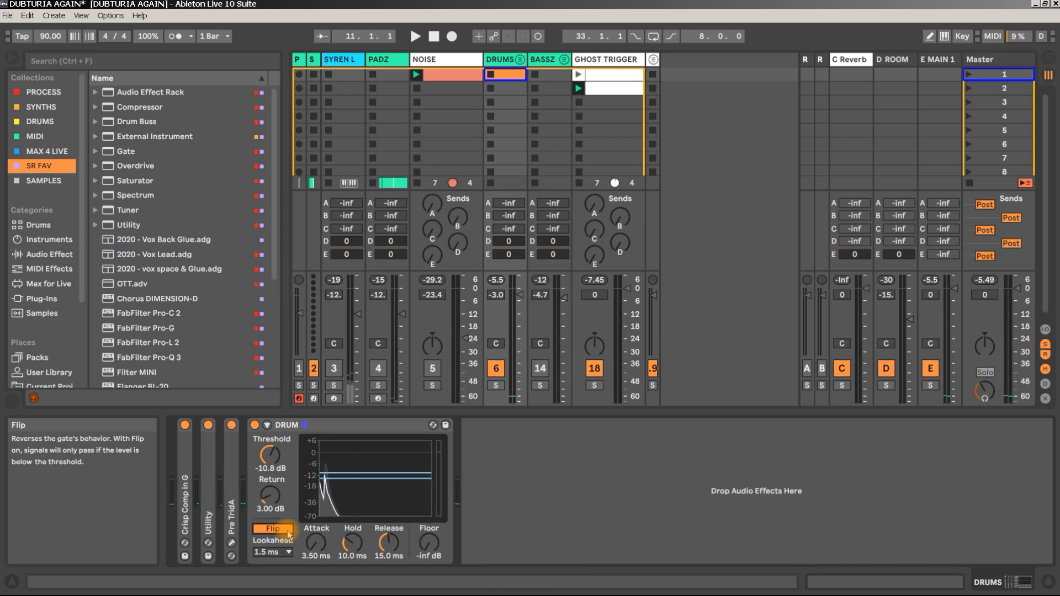
pyautogui.press('space')
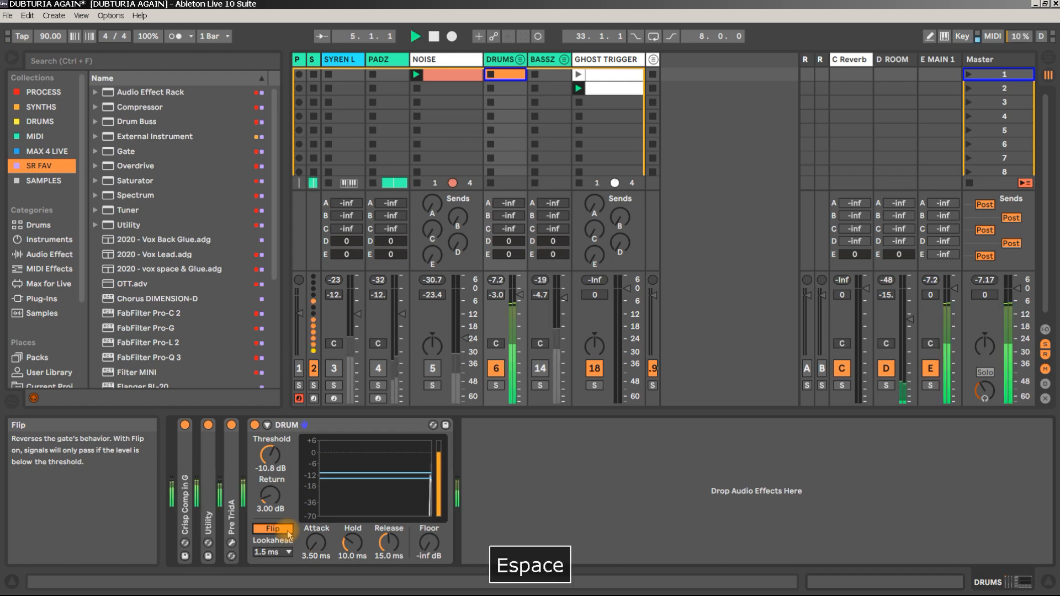
pyautogui.press('space')
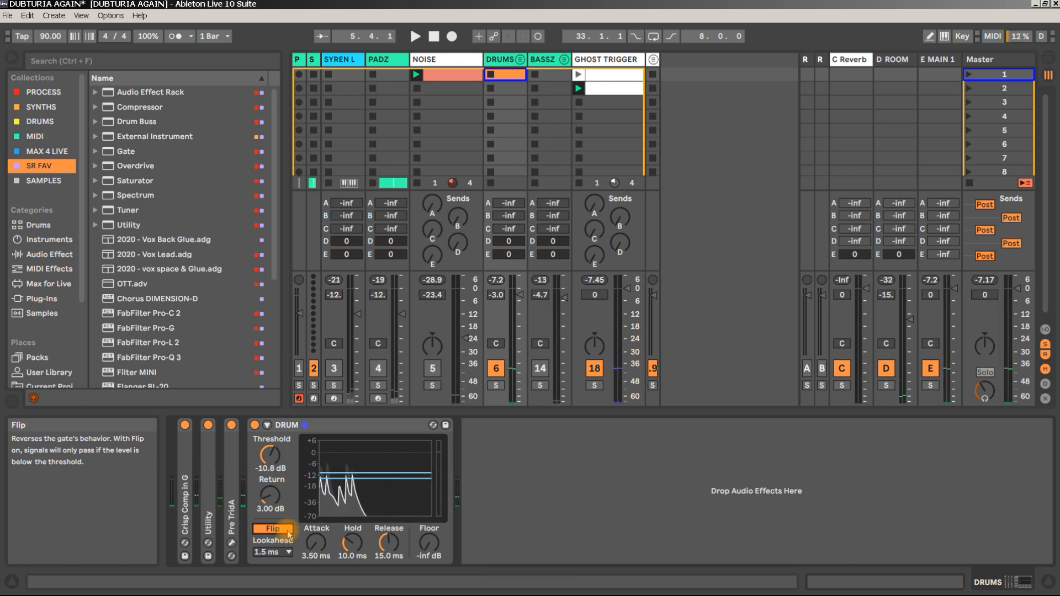
pyautogui.press('space')
pyautogui.click(272, 529)
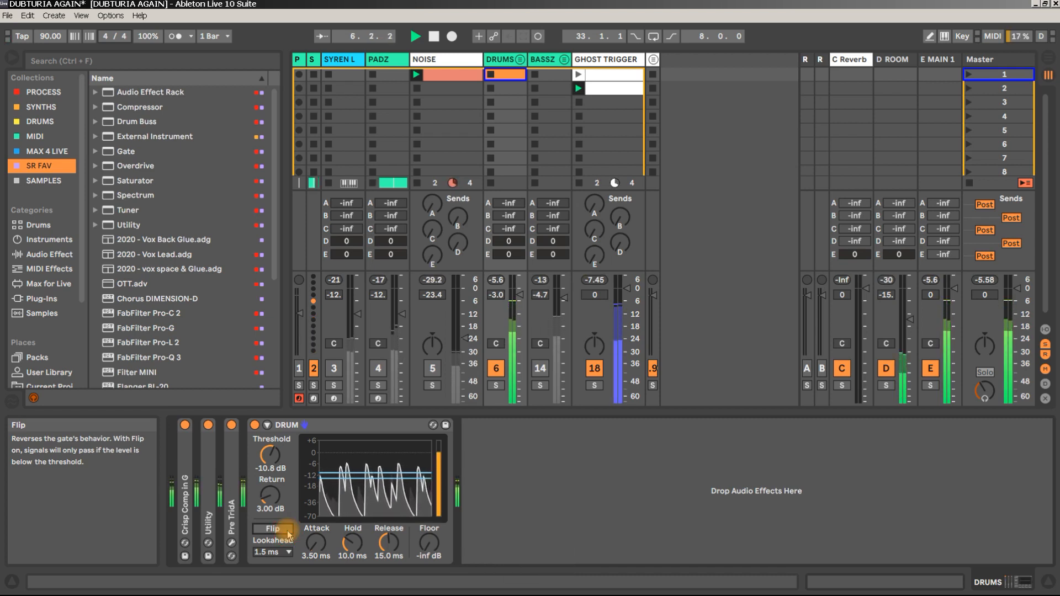
pyautogui.press('space')
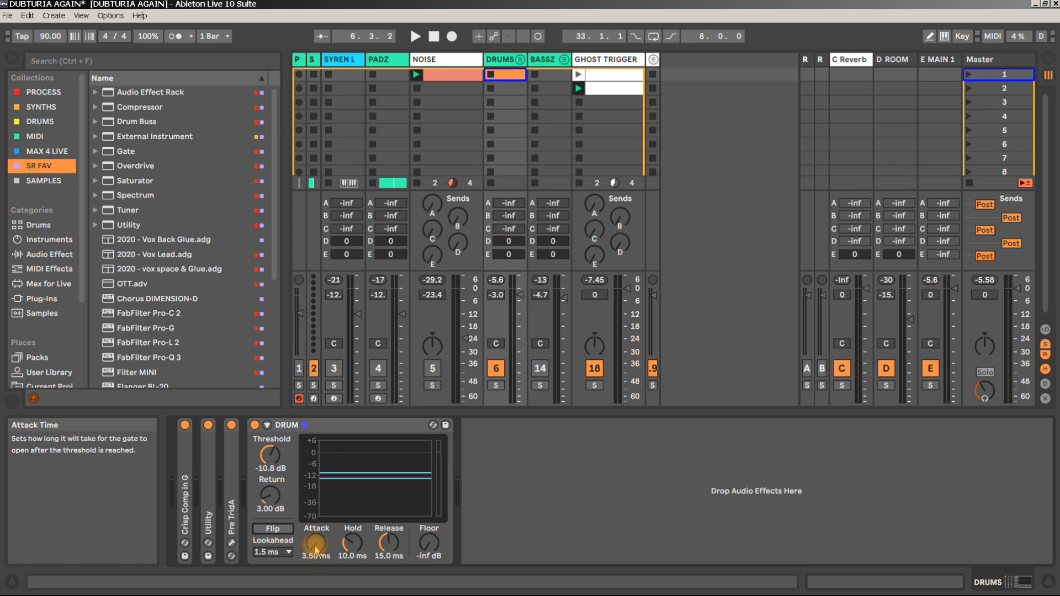
# Set the DRUM gate's Attack to 0.02 ms and play the loop again to hear the faster opening
pyautogui.press('space')
pyautogui.click(315, 545)
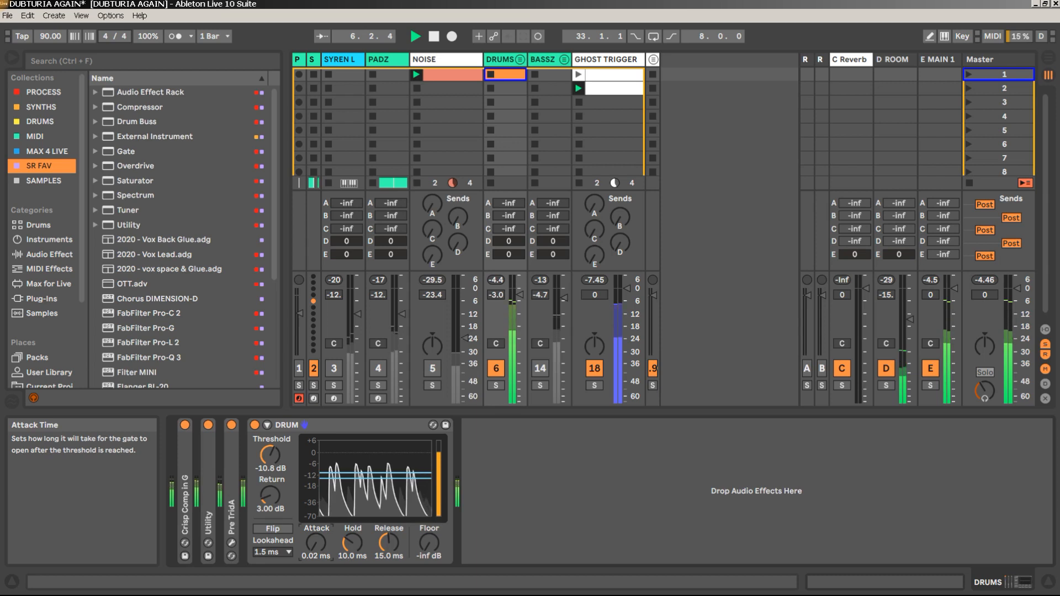
pyautogui.press('space')
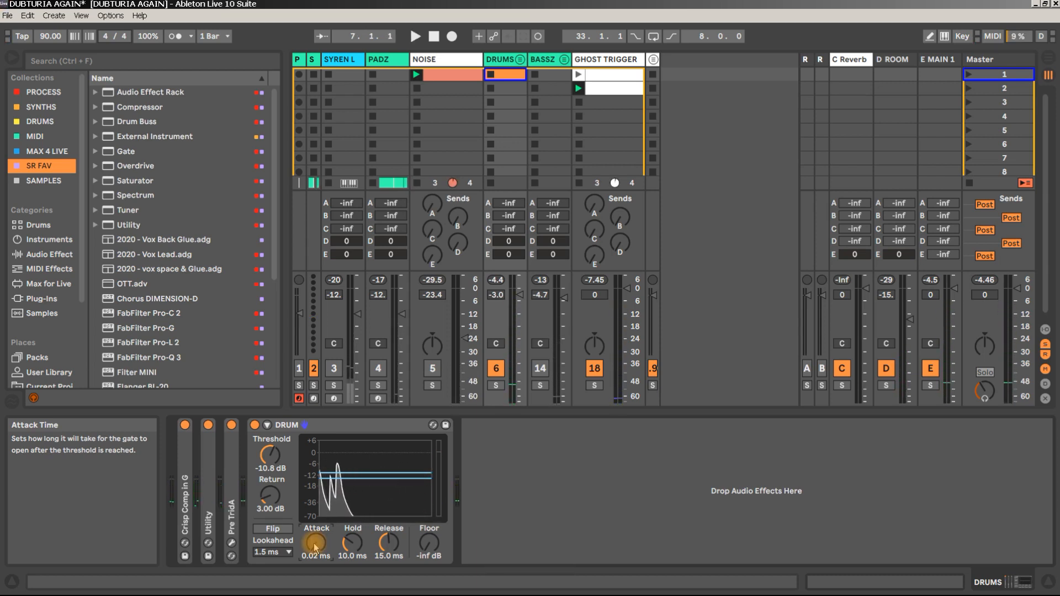
pyautogui.press('space')
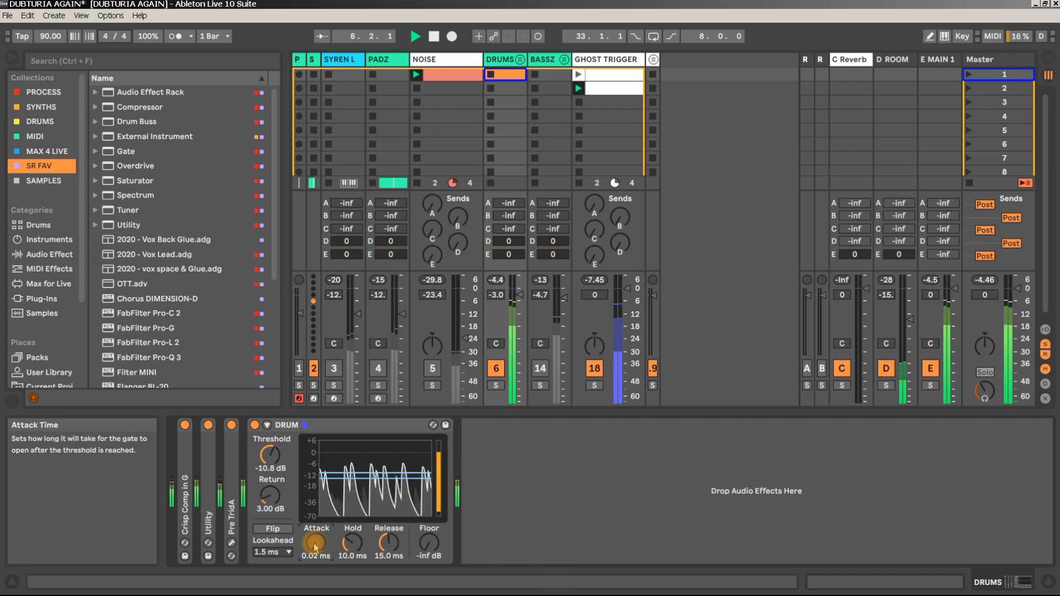
pyautogui.press('space')
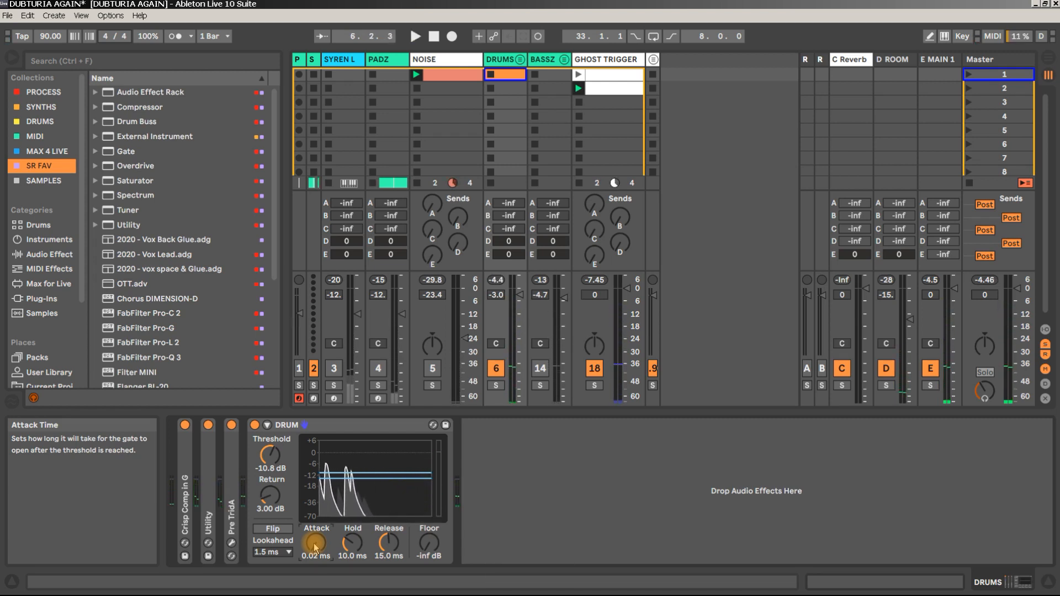
# Raise the DRUM gate's Attack to 47.6 ms during playback, and lower it back to 0.02 ms
pyautogui.press('space')
pyautogui.moveTo(316, 544); pyautogui.dragTo(316, 535)
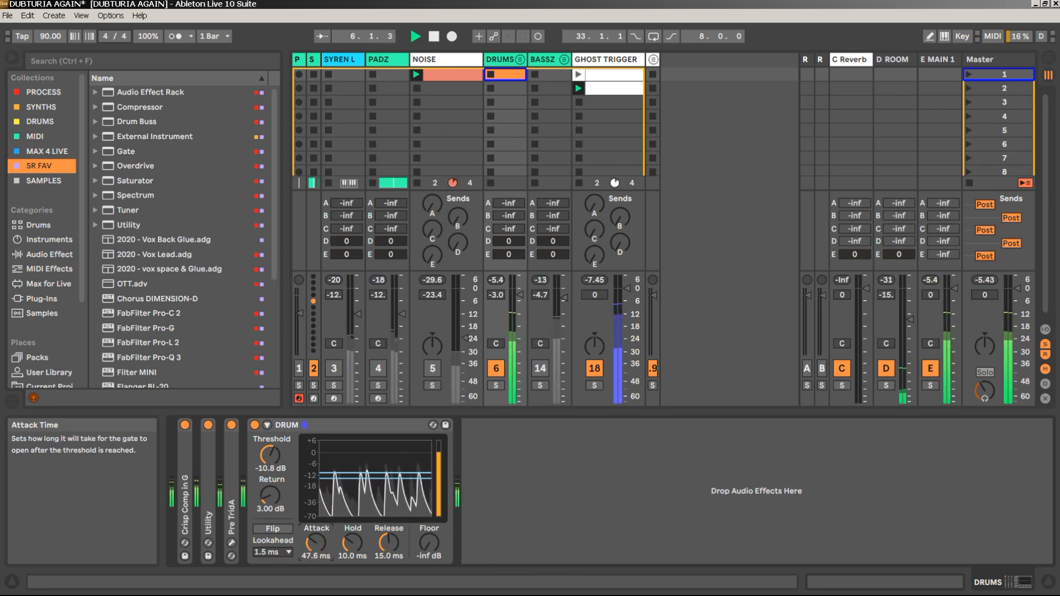
pyautogui.moveTo(316, 544); pyautogui.dragTo(316, 558)
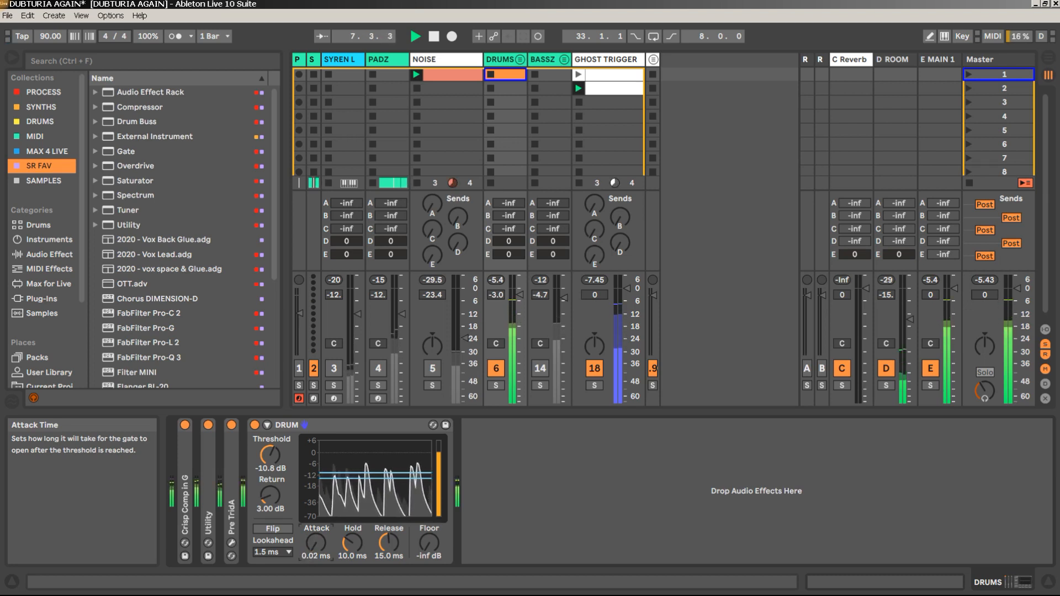
pyautogui.press('space')
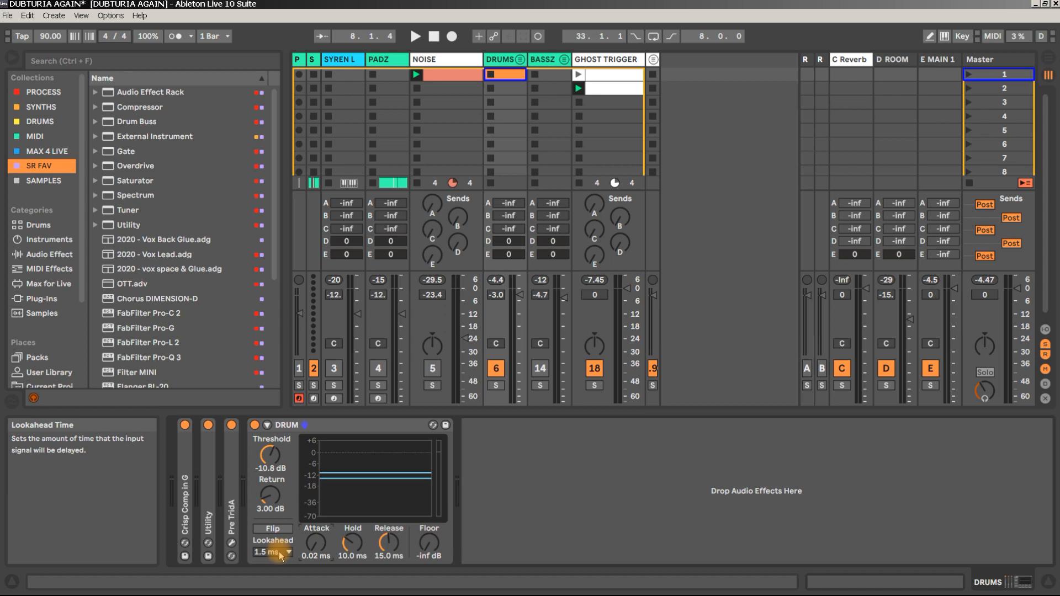
# Set the DRUM gate's Lookahead to 10 ms while the loop plays, and stop playback after listening
pyautogui.press('space')
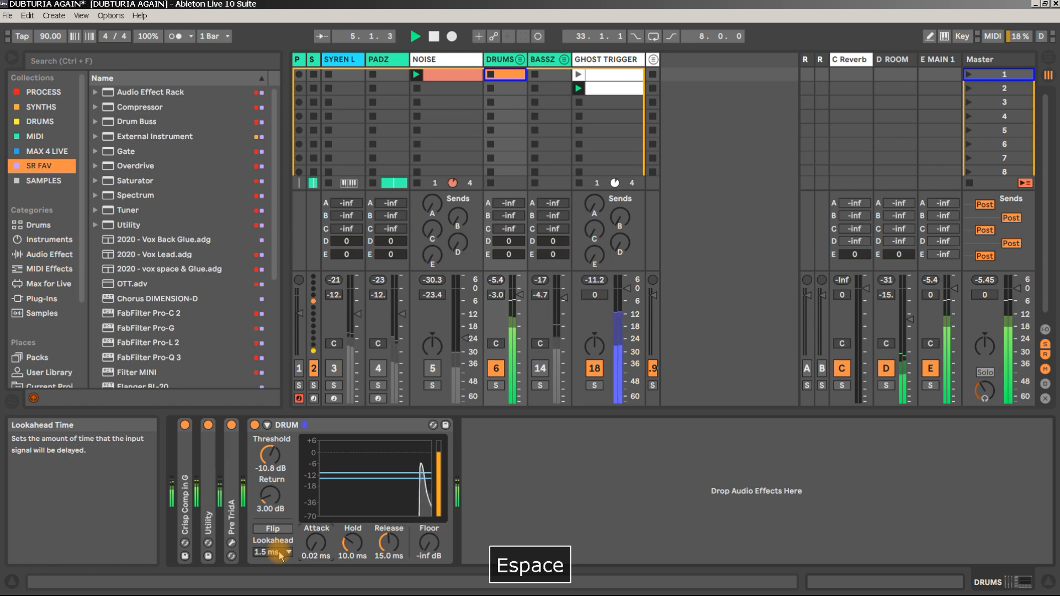
pyautogui.click(279, 553)
pyautogui.click(286, 587)
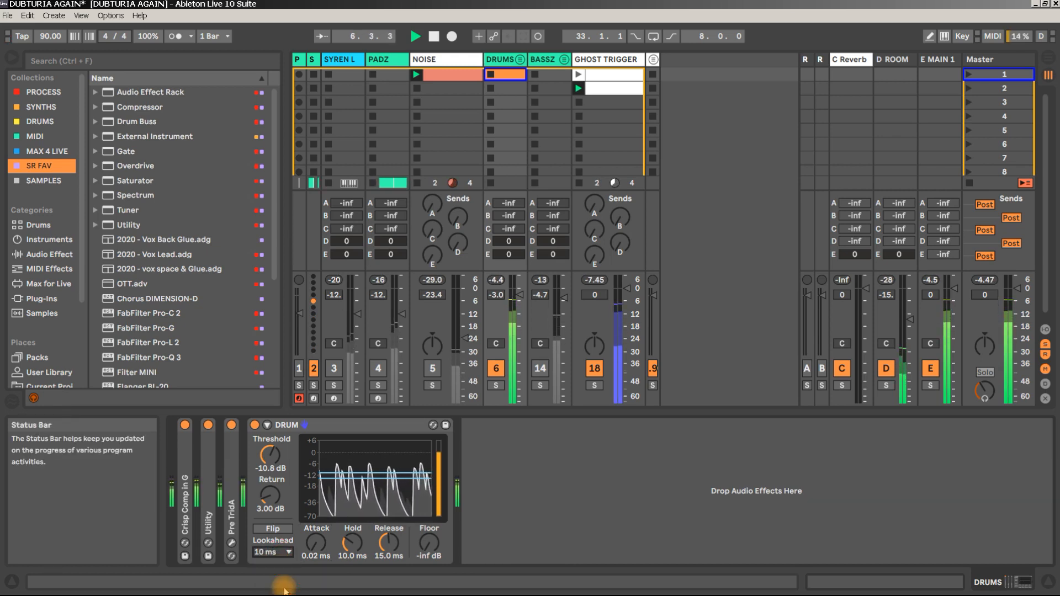
pyautogui.press('space')
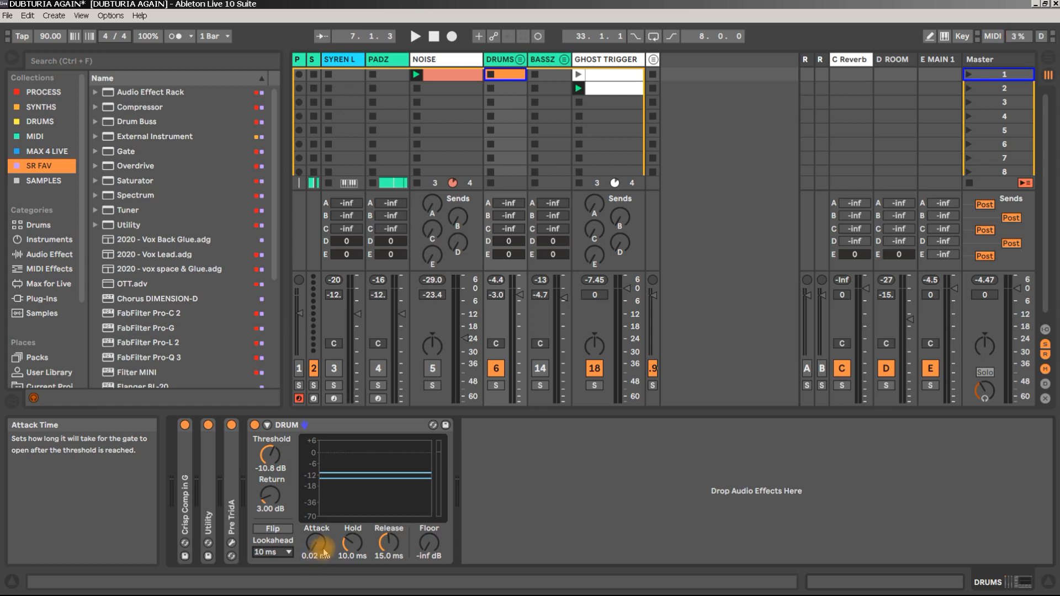
# Enable Flip on the DRUM gate and set its Lookahead to 0 ms while listening to the loop
pyautogui.press('space')
pyautogui.click(280, 530)
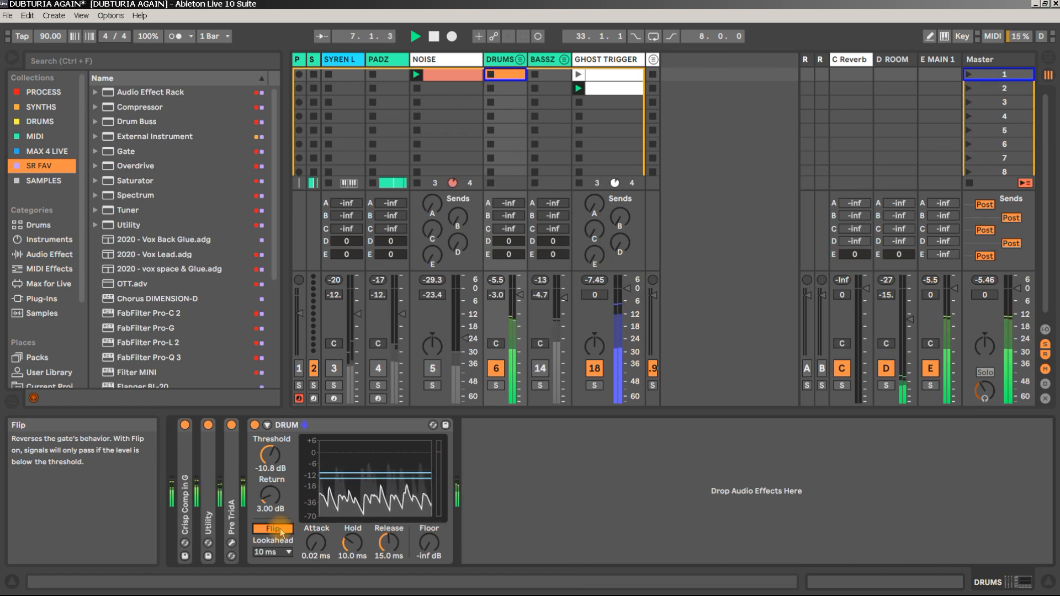
pyautogui.click(277, 553)
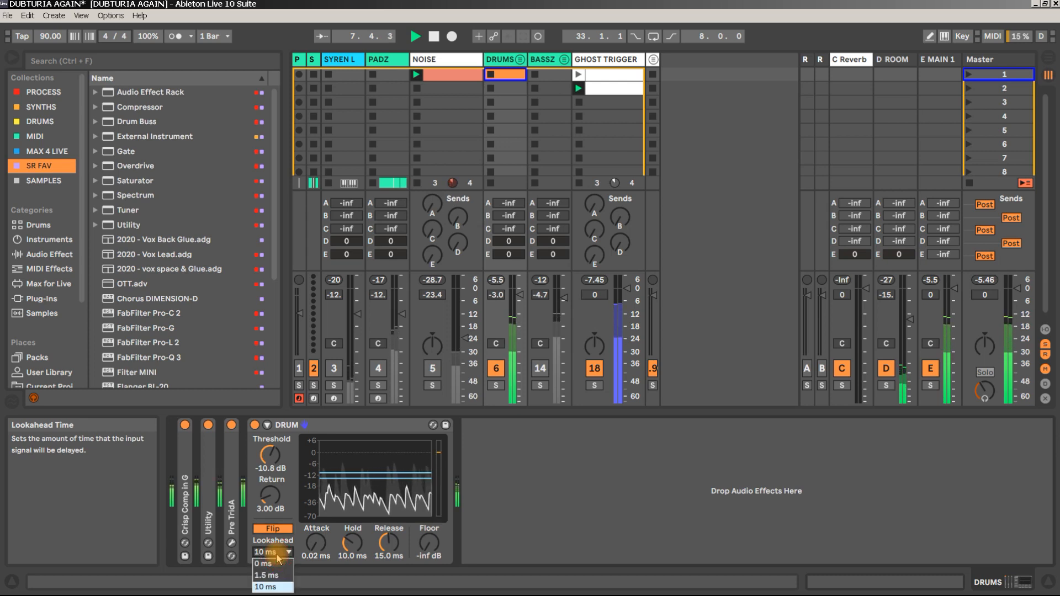
pyautogui.click(276, 563)
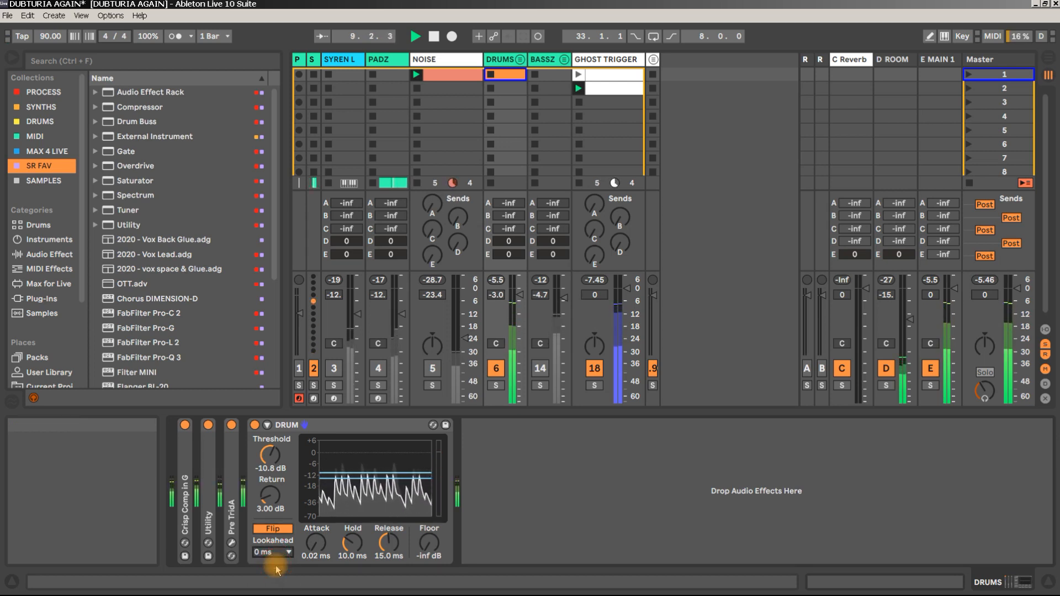
pyautogui.press('space')
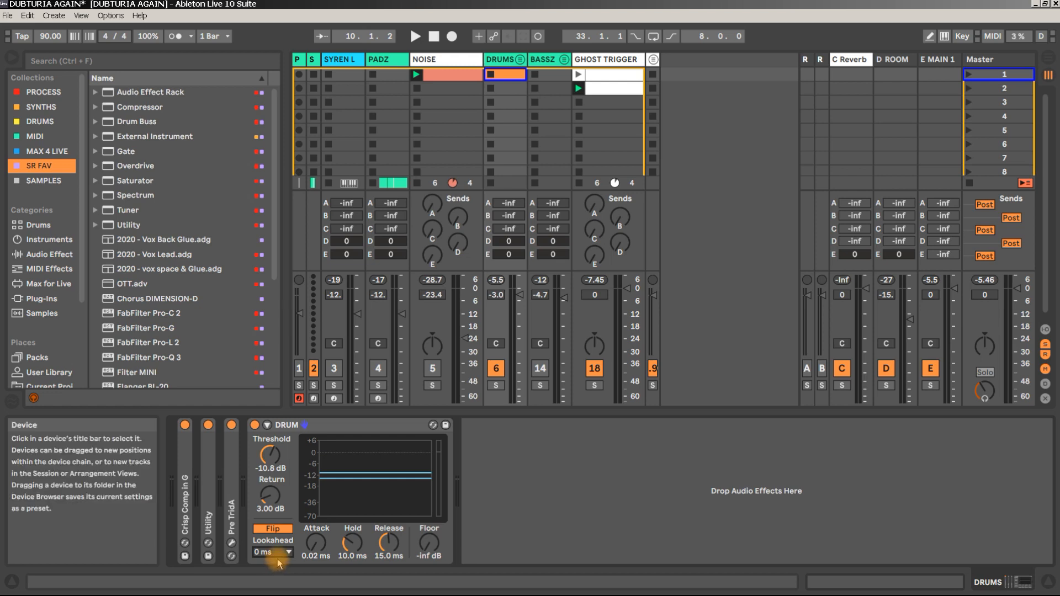
# Set the DRUM gate's Lookahead to 10 ms during playback and disable Flip
pyautogui.press('space')
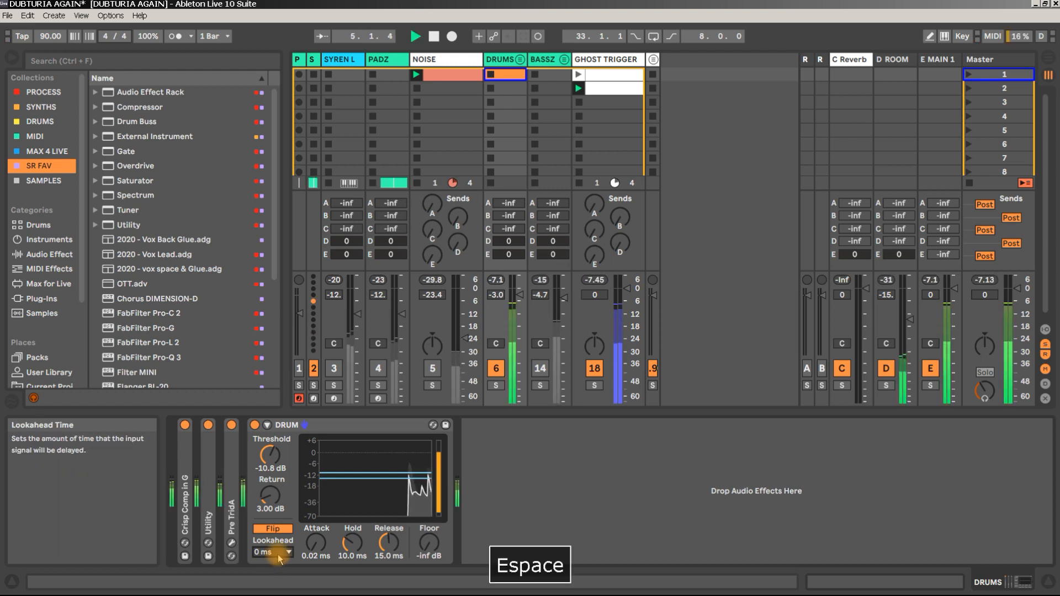
pyautogui.click(279, 553)
pyautogui.click(280, 584)
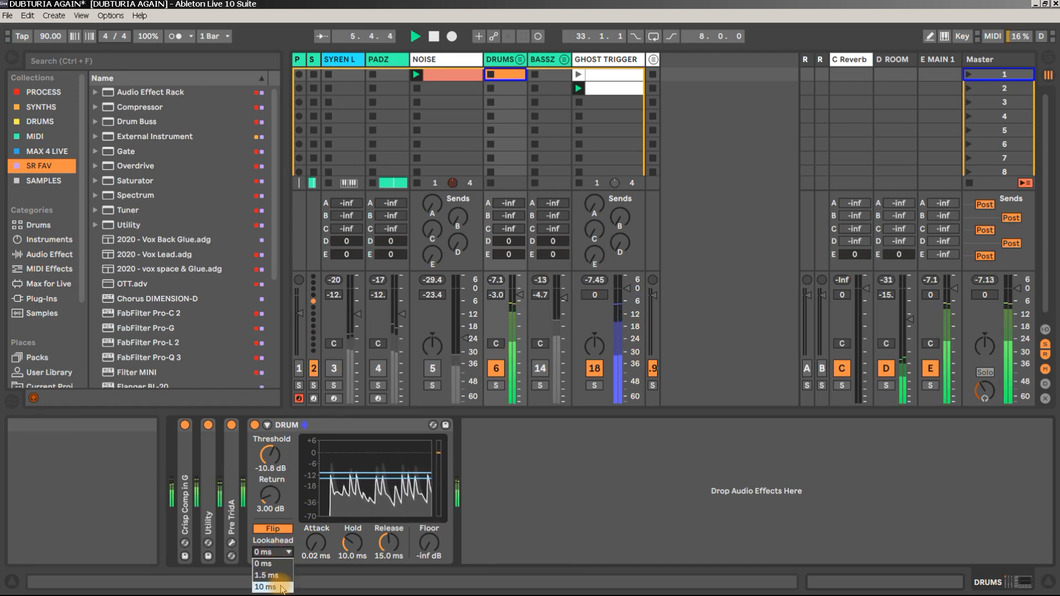
pyautogui.click(280, 529)
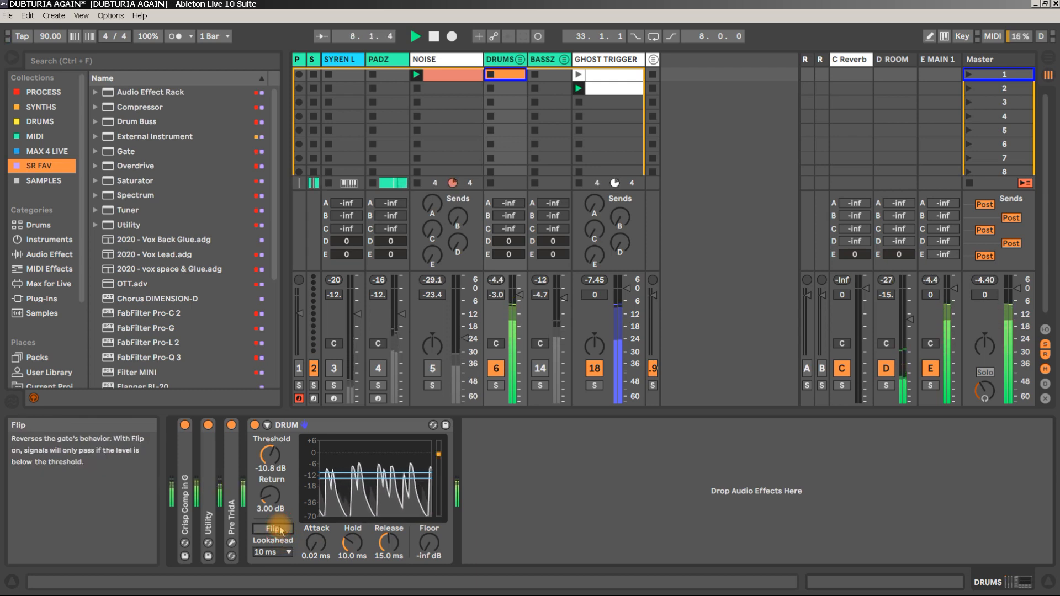
pyautogui.press('space')
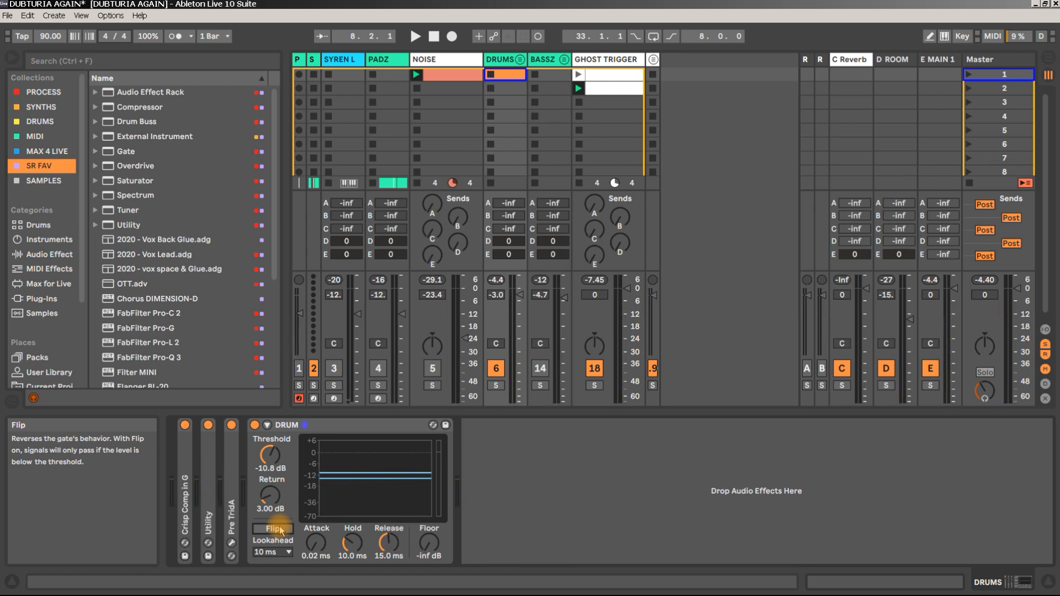
# Raise the DRUM gate's Release to 1.04 s and lower it to 0.10 ms while the loop plays
pyautogui.press('space')
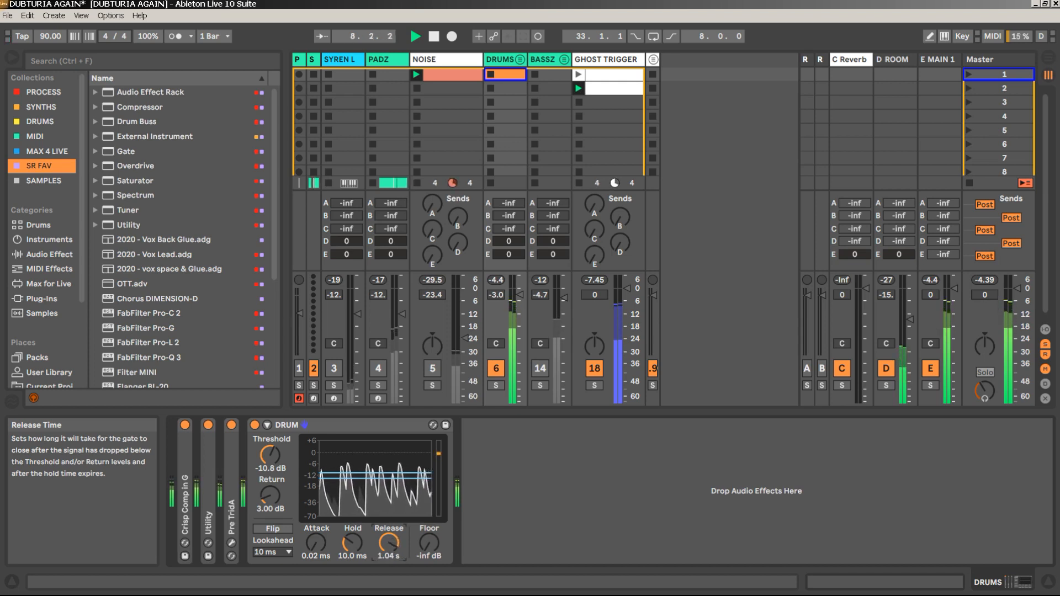
pyautogui.moveTo(388, 543); pyautogui.dragTo(391, 543)
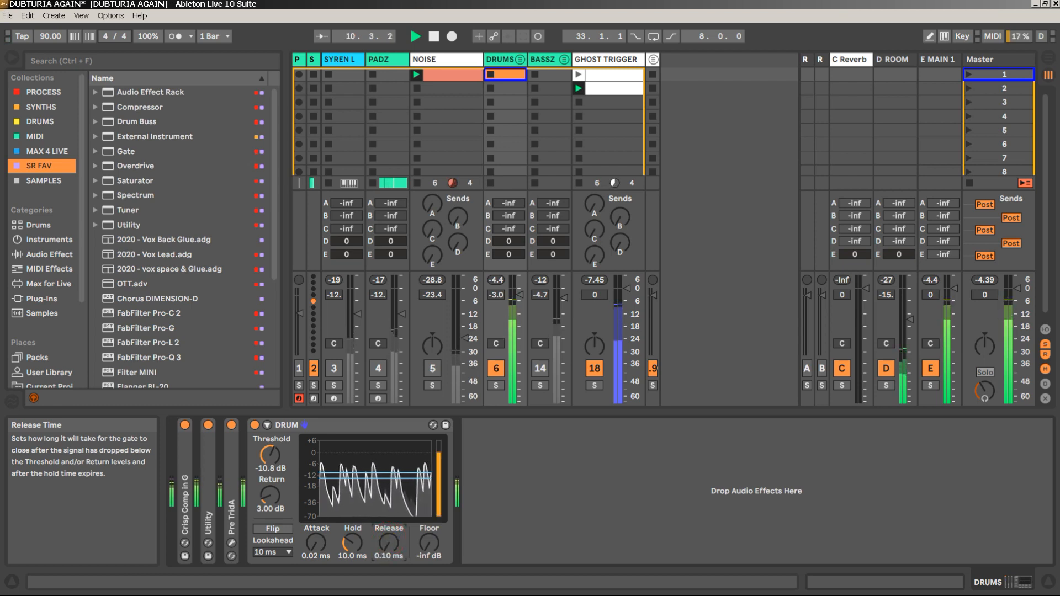
pyautogui.press('space')
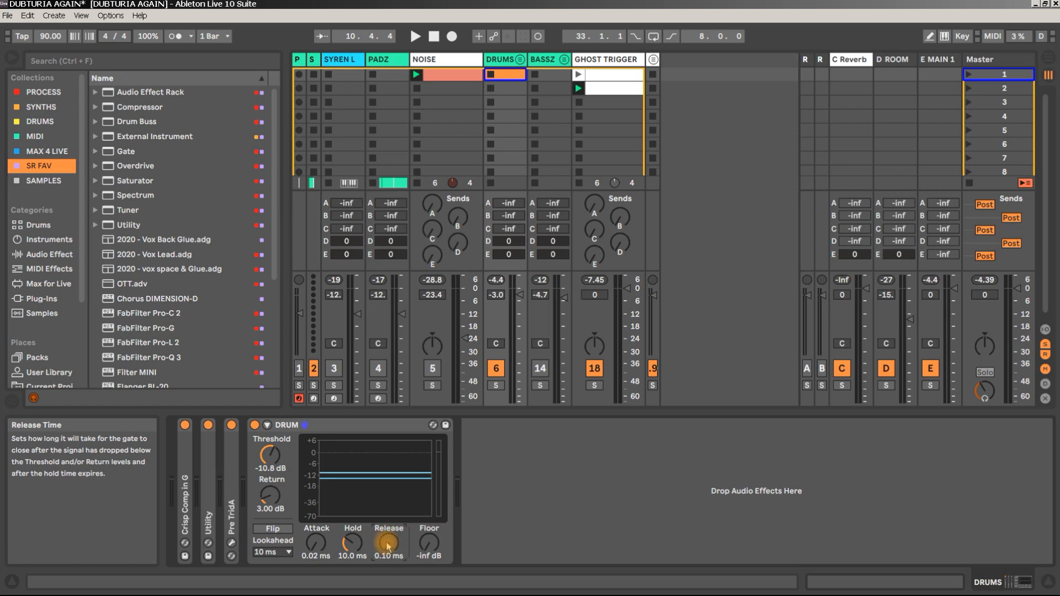
# Audition the DRUM gate with its Release at 3.00 s, and set it back to 15.0 ms for another listen
pyautogui.moveTo(389, 548); pyautogui.dragTo(390, 486)
pyautogui.press('space')
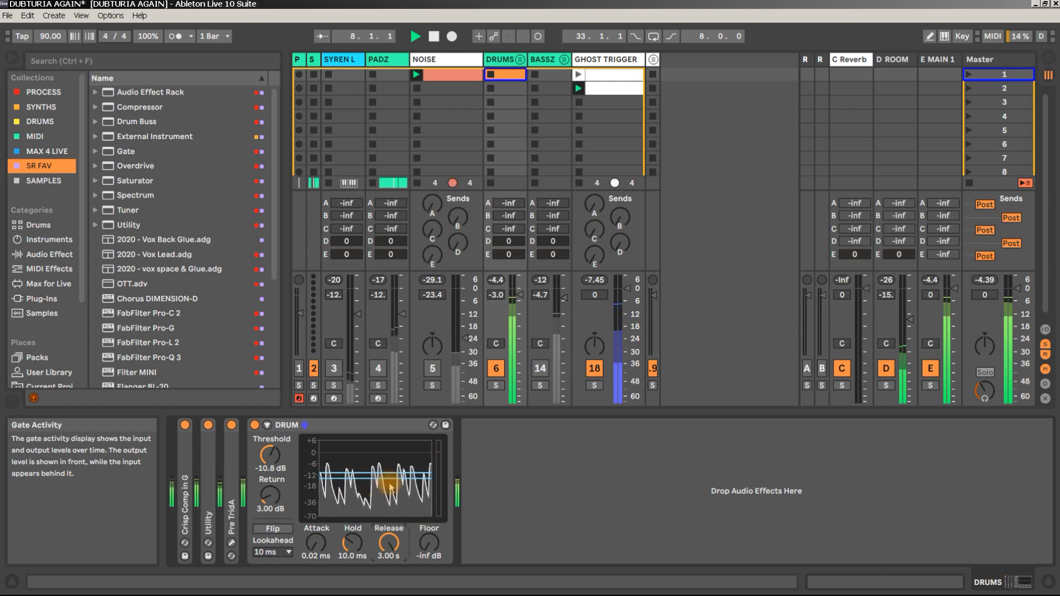
pyautogui.press('space')
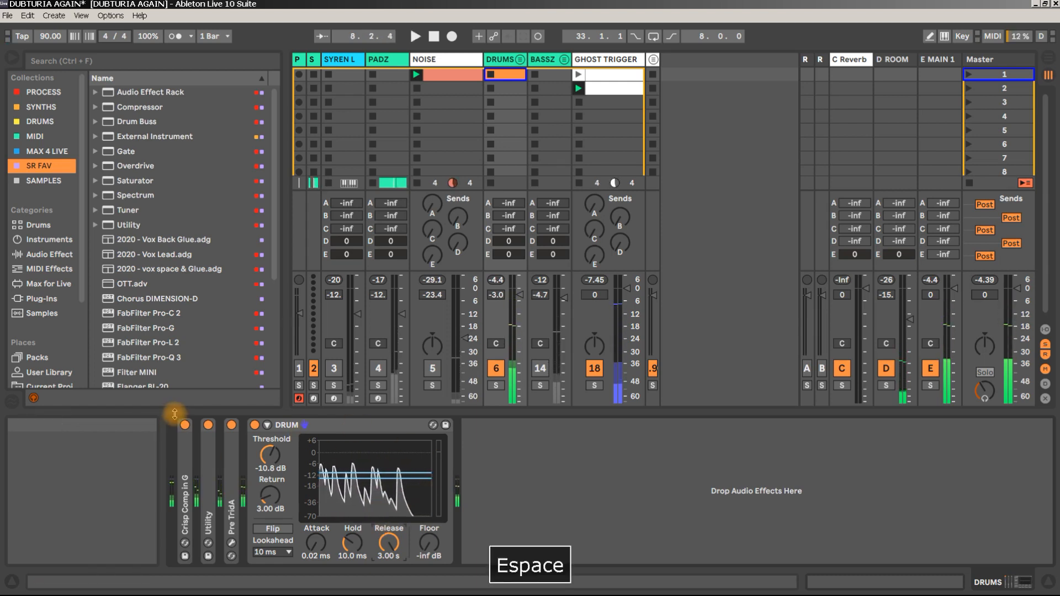
pyautogui.moveTo(388, 543); pyautogui.dragTo(382, 577)
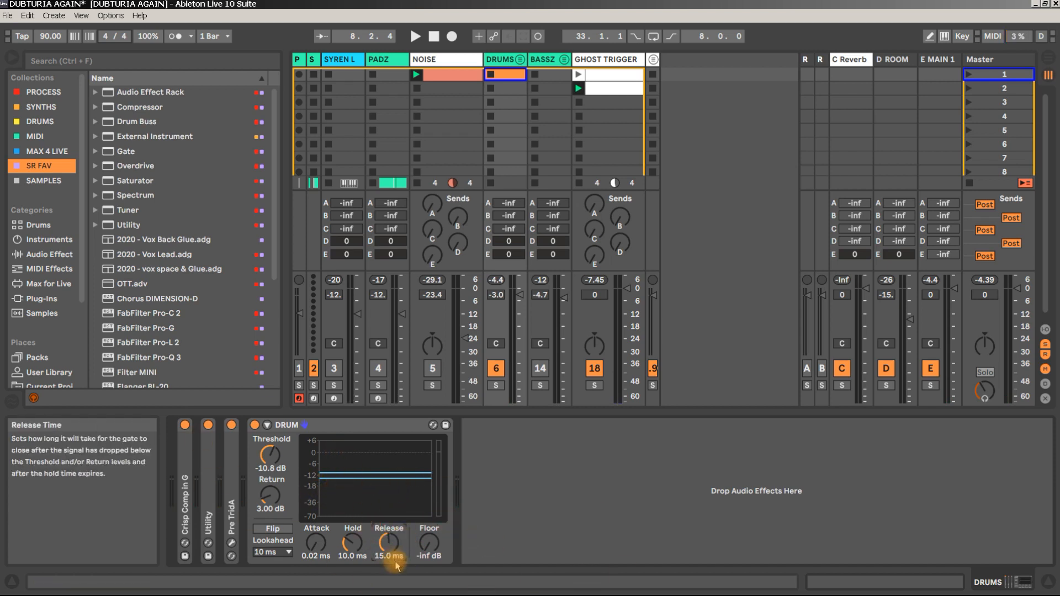
pyautogui.press('space')
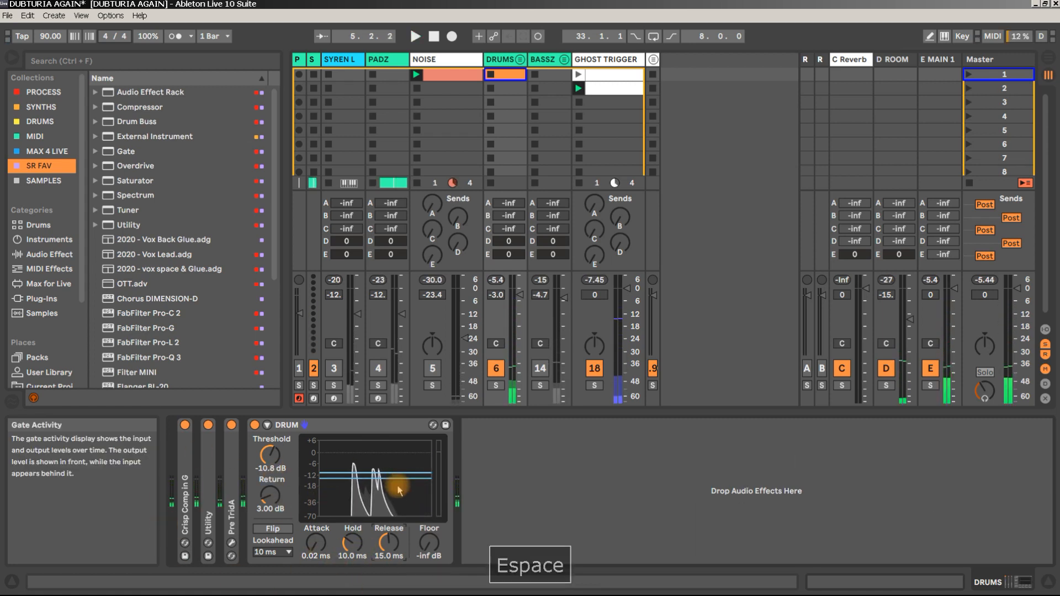
# Set the DRUM gate's Return to 0.00 dB and, during playback, move its Threshold to -6.70 dB and down to -21.7 dB
pyautogui.moveTo(271, 496); pyautogui.dragTo(271, 513)
pyautogui.press('space')
pyautogui.moveTo(270, 463); pyautogui.dragTo(270, 450)
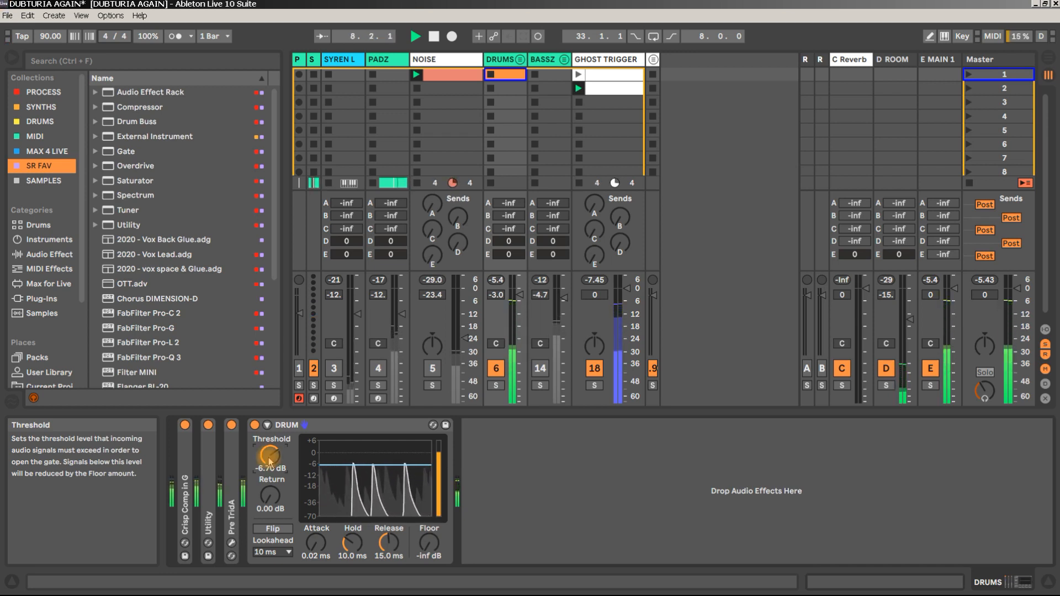
pyautogui.moveTo(270, 462); pyautogui.dragTo(269, 478)
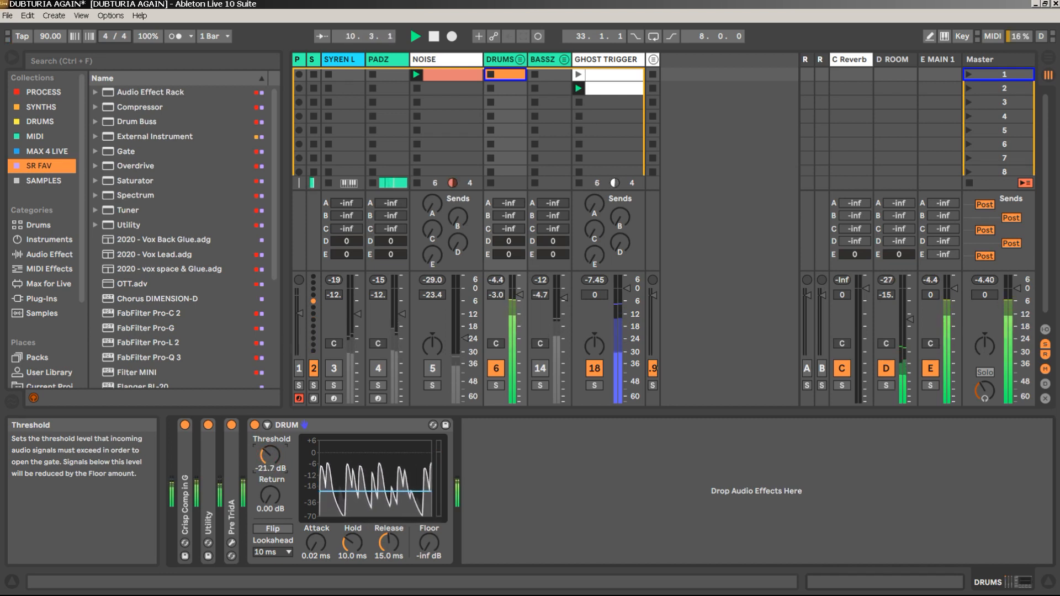
# Lower the DRUM gate's Threshold to -30.9 dB, and audition the loop with its Release raised to 186 ms
pyautogui.moveTo(269, 480); pyautogui.dragTo(270, 489)
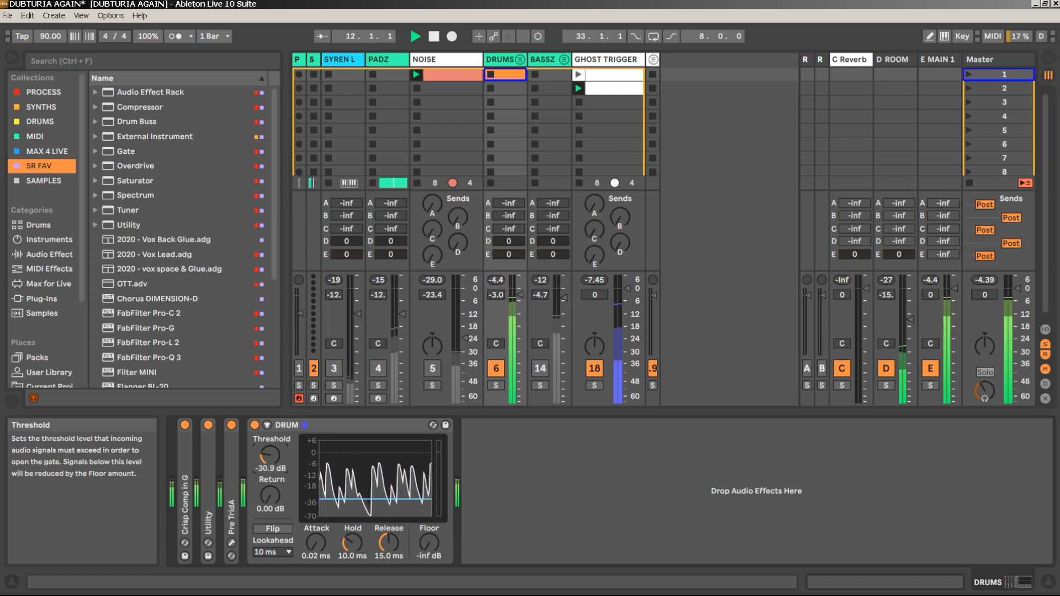
pyautogui.press('space')
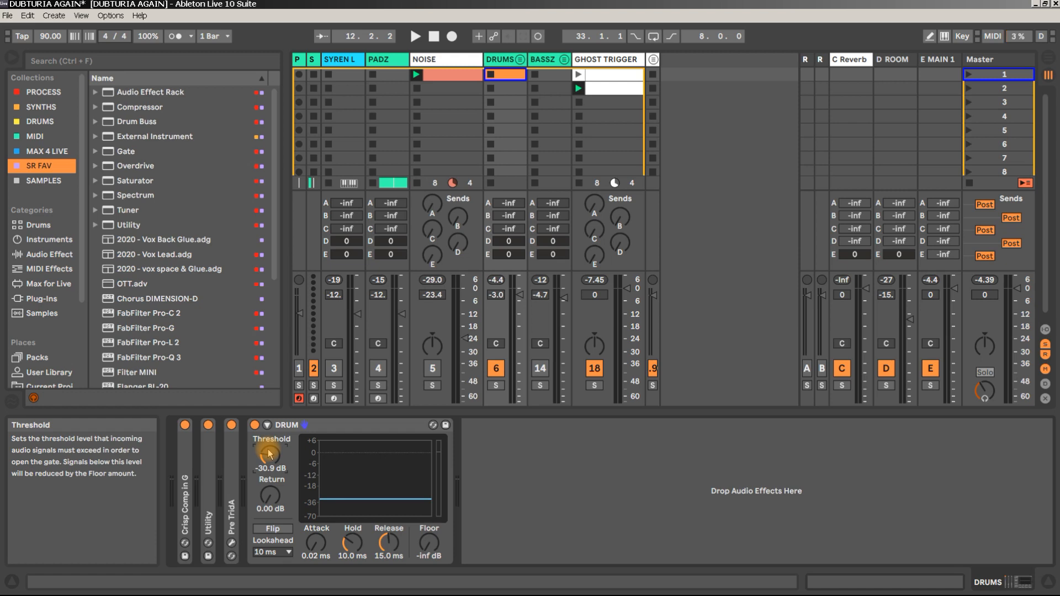
pyautogui.click(389, 554)
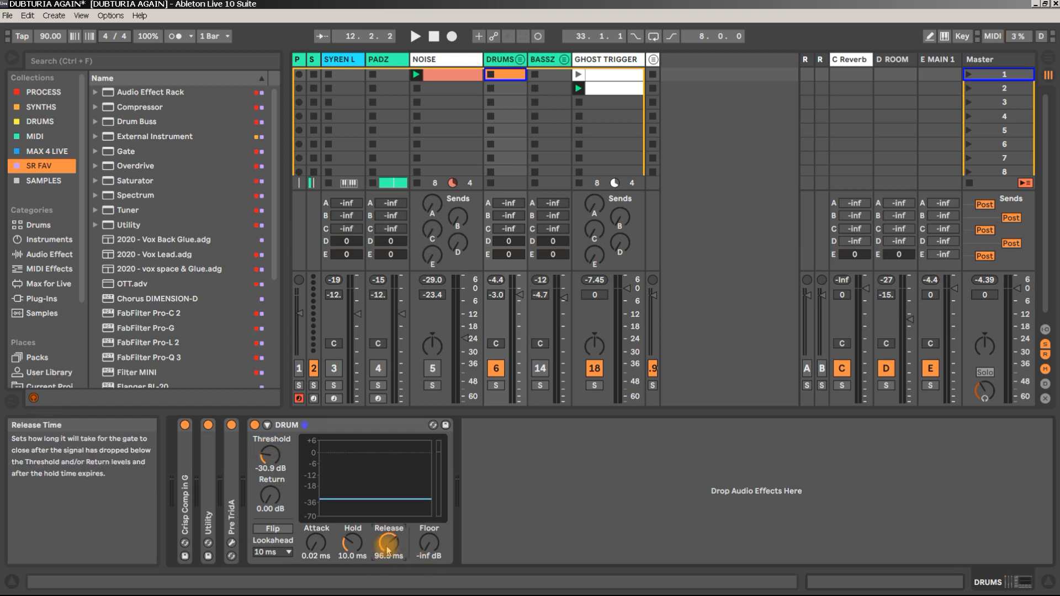
pyautogui.moveTo(388, 550); pyautogui.dragTo(383, 580)
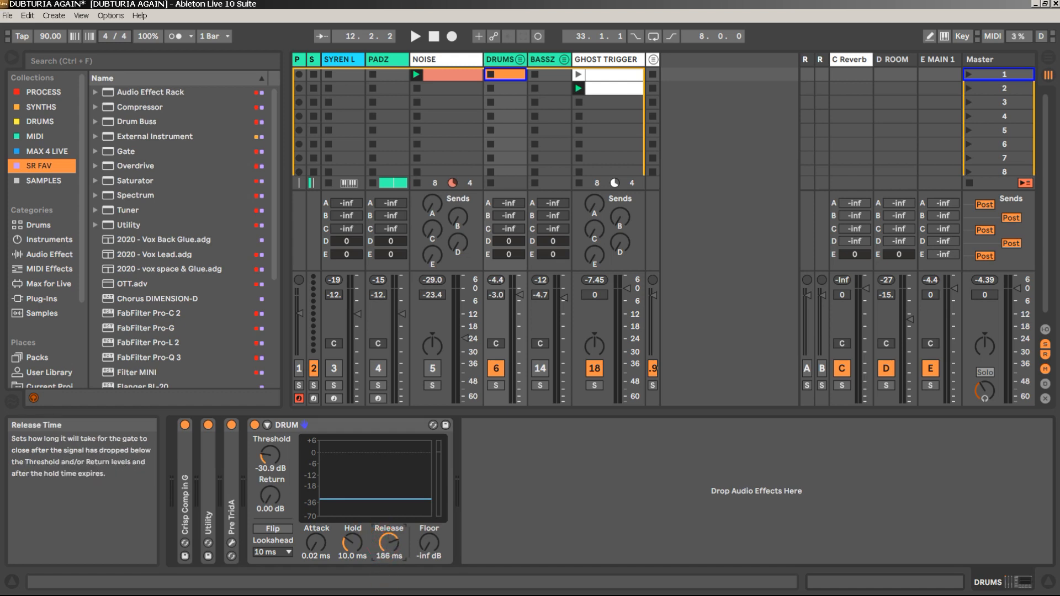
pyautogui.press('space')
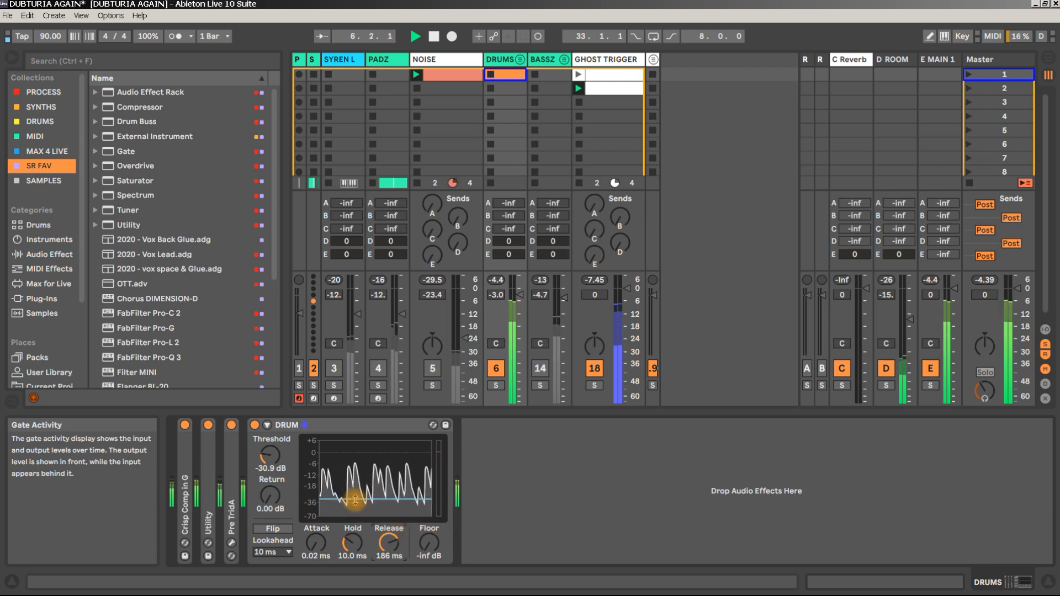
pyautogui.press('space')
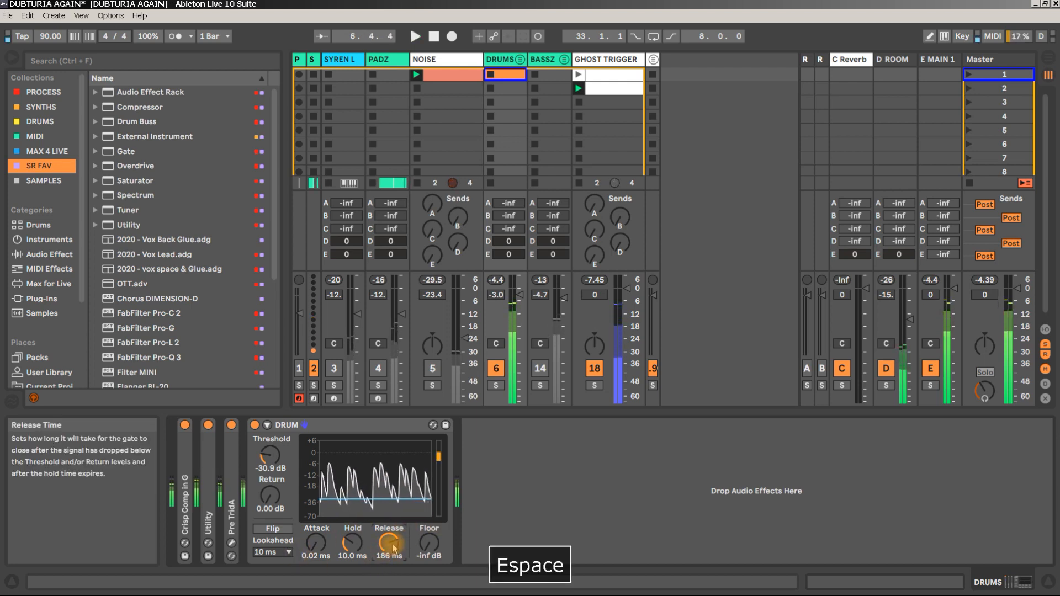
# Set the DRUM gate's Threshold to -10.2 dB and Release to 9.77 ms, and compare the loop with the gate bypassed and active
pyautogui.press('space')
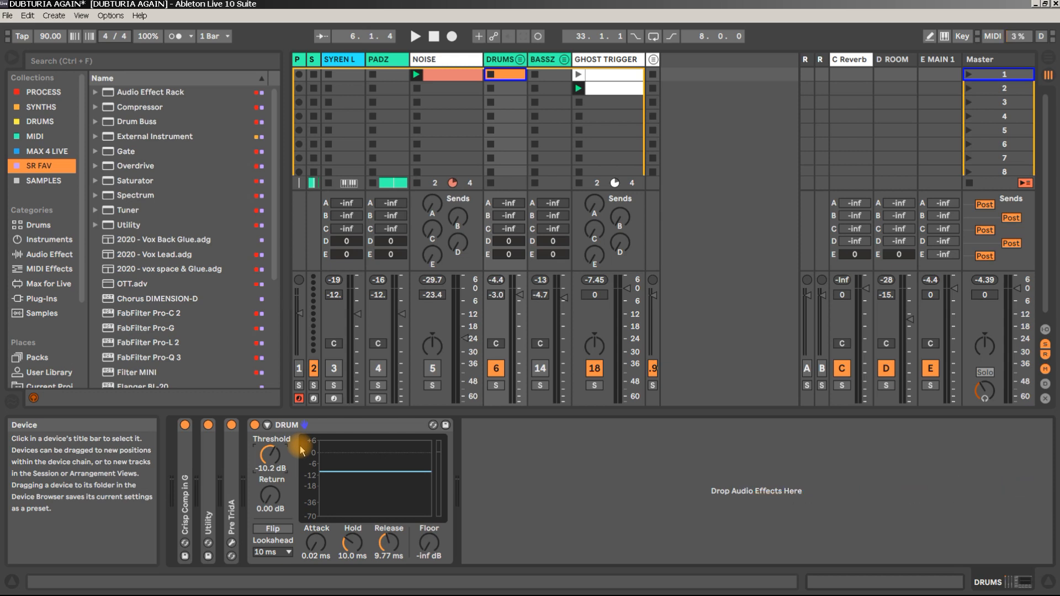
pyautogui.click(255, 425)
pyautogui.press('space')
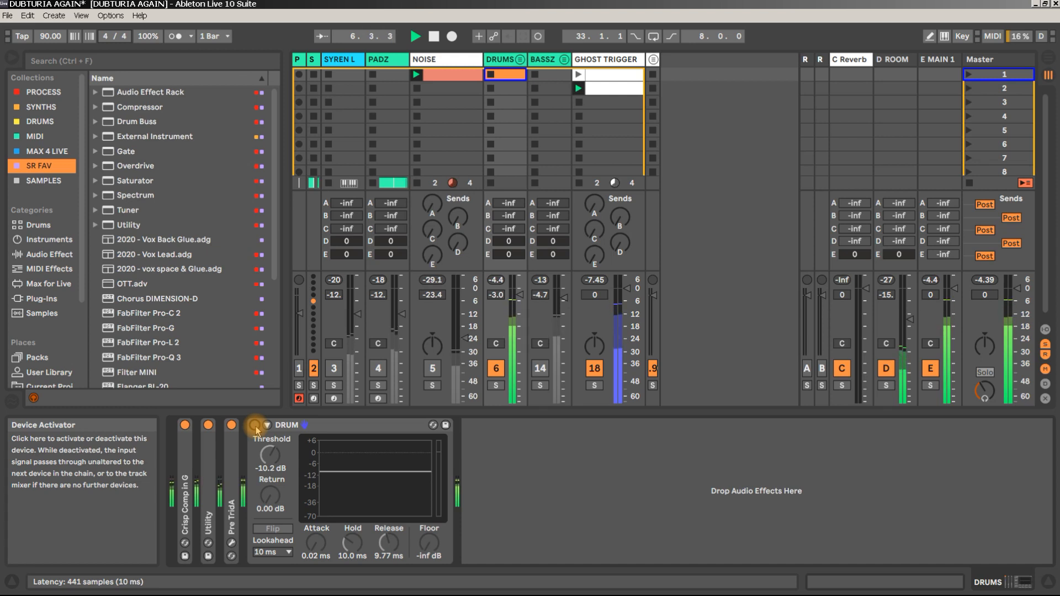
pyautogui.click(255, 424)
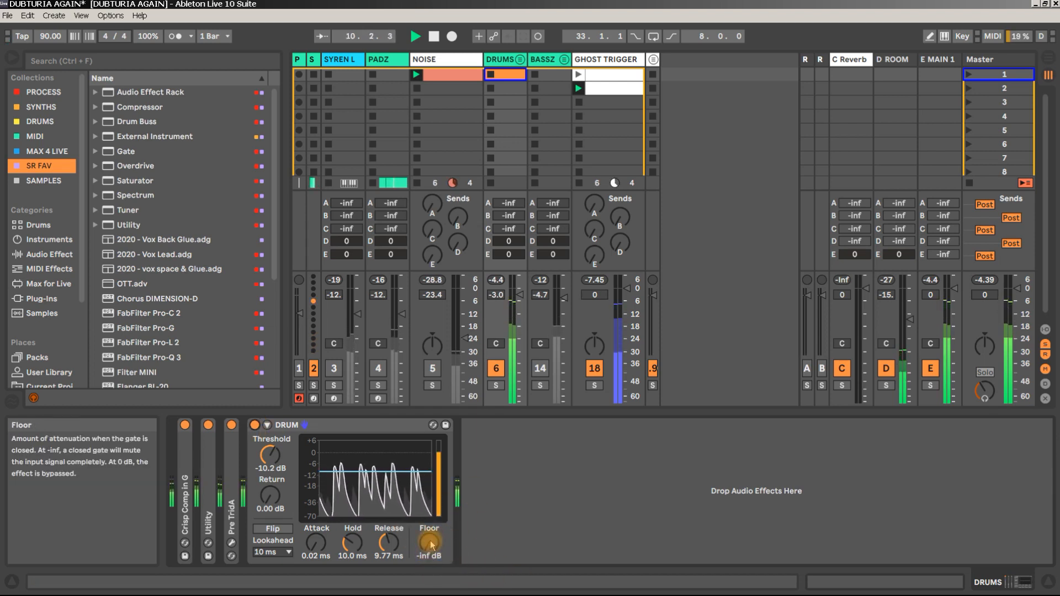
pyautogui.press('space')
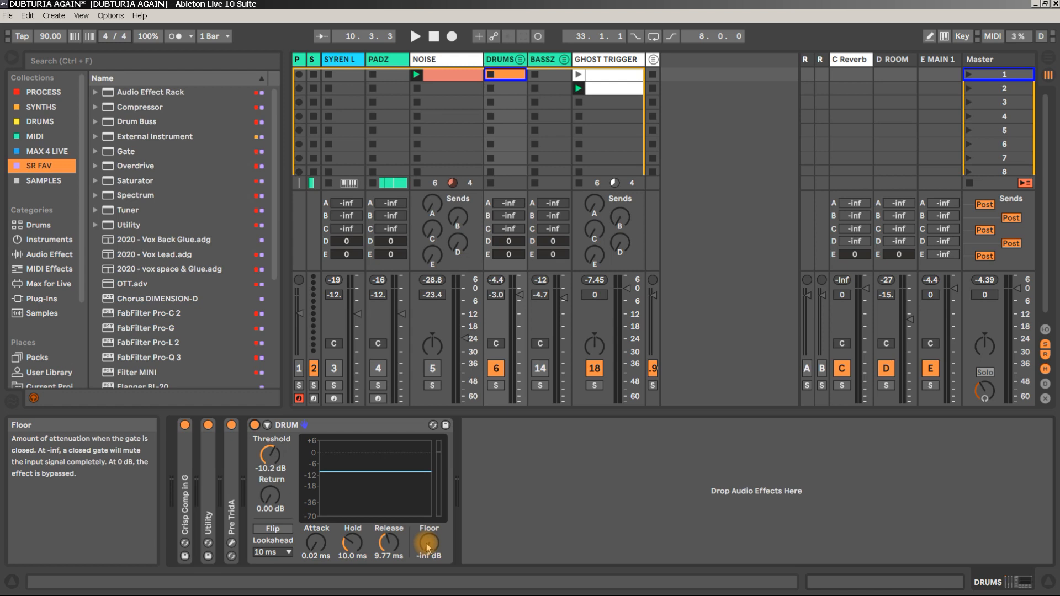
# Raise the DRUM gate's Floor to -9.52 dB during playback, and compare the loop with the gate off and on
pyautogui.press('space')
pyautogui.moveTo(428, 547); pyautogui.dragTo(428, 531)
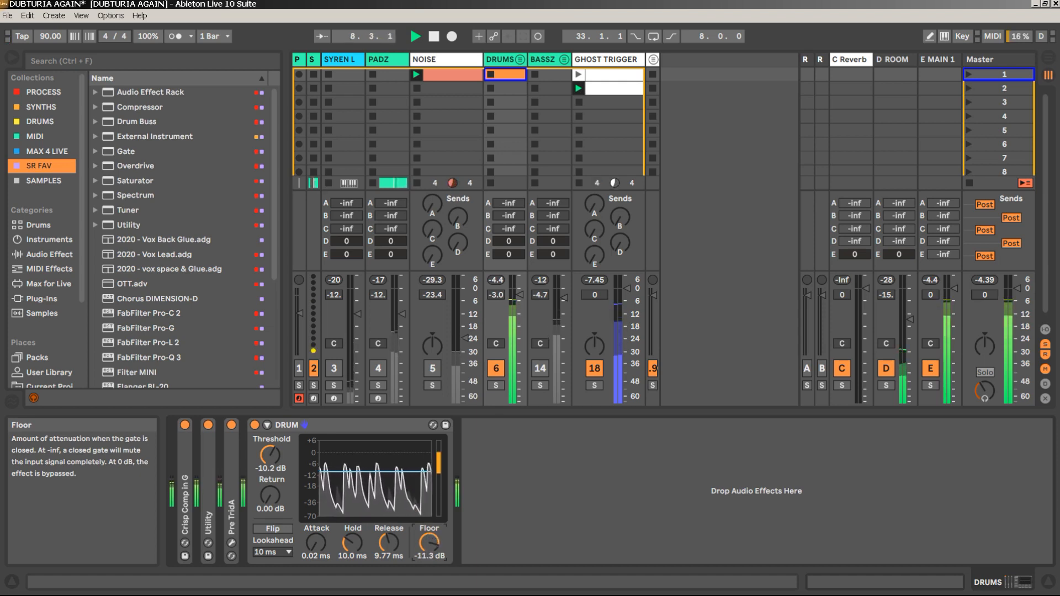
pyautogui.moveTo(428, 531); pyautogui.dragTo(428, 530)
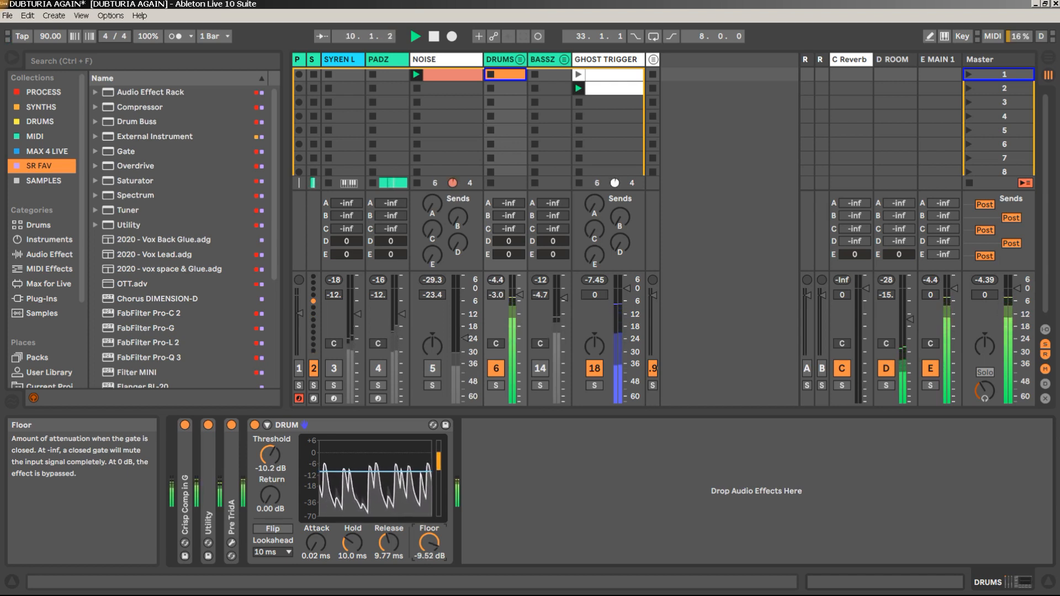
pyautogui.click(256, 425)
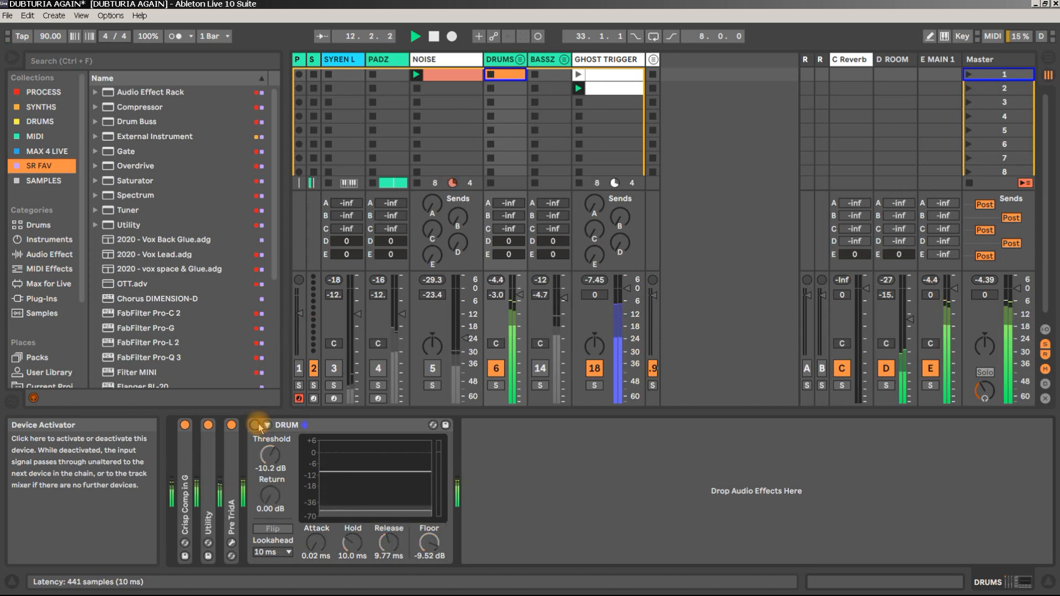
pyautogui.click(257, 425)
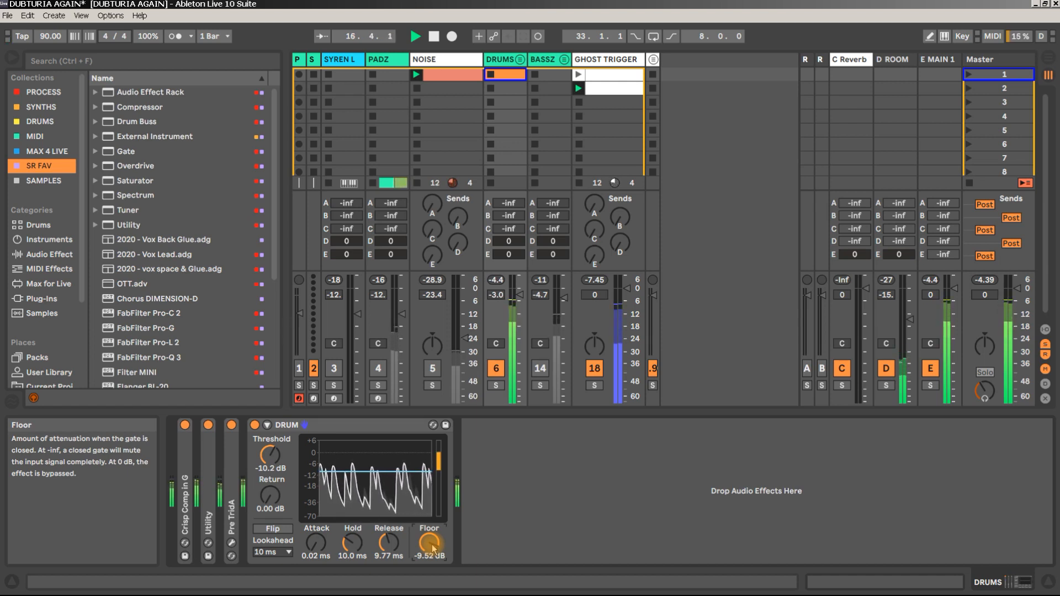
# Audition the DRUM gate with Flip enabled, disable Flip again and stop playback
pyautogui.click(274, 529)
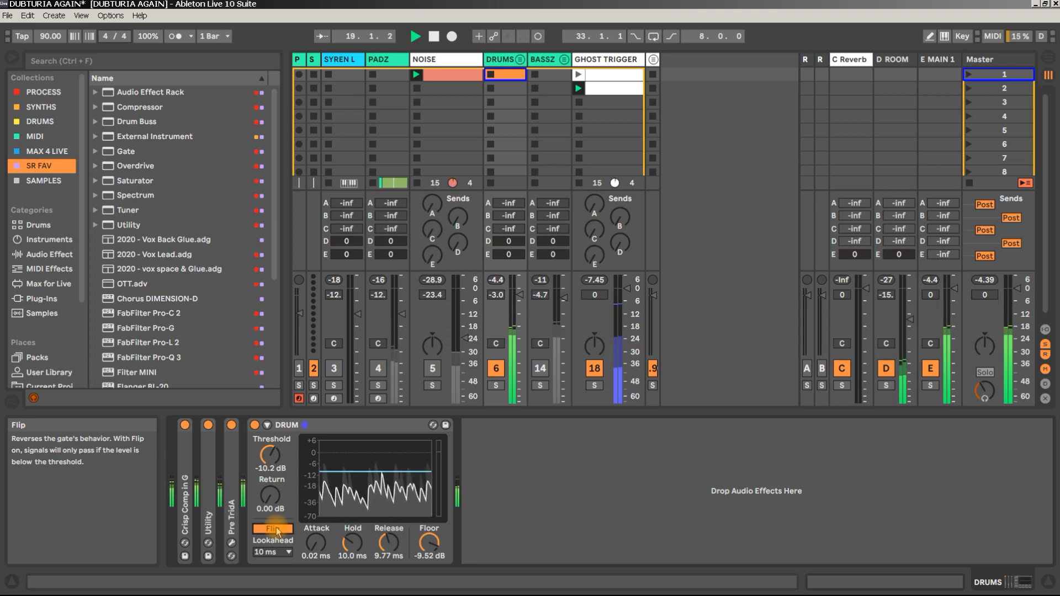
pyautogui.click(277, 529)
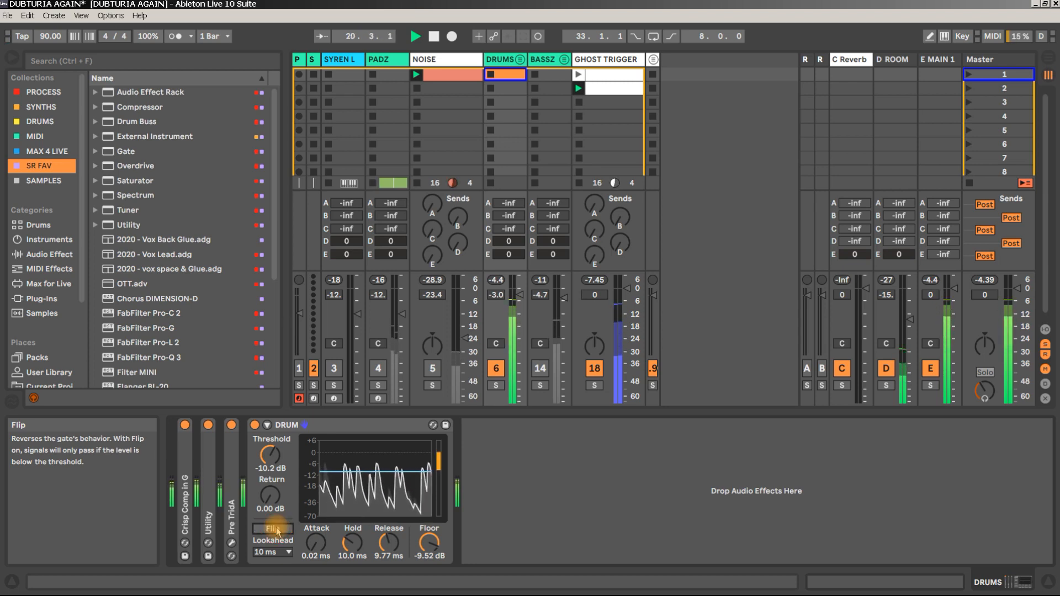
pyautogui.press('space')
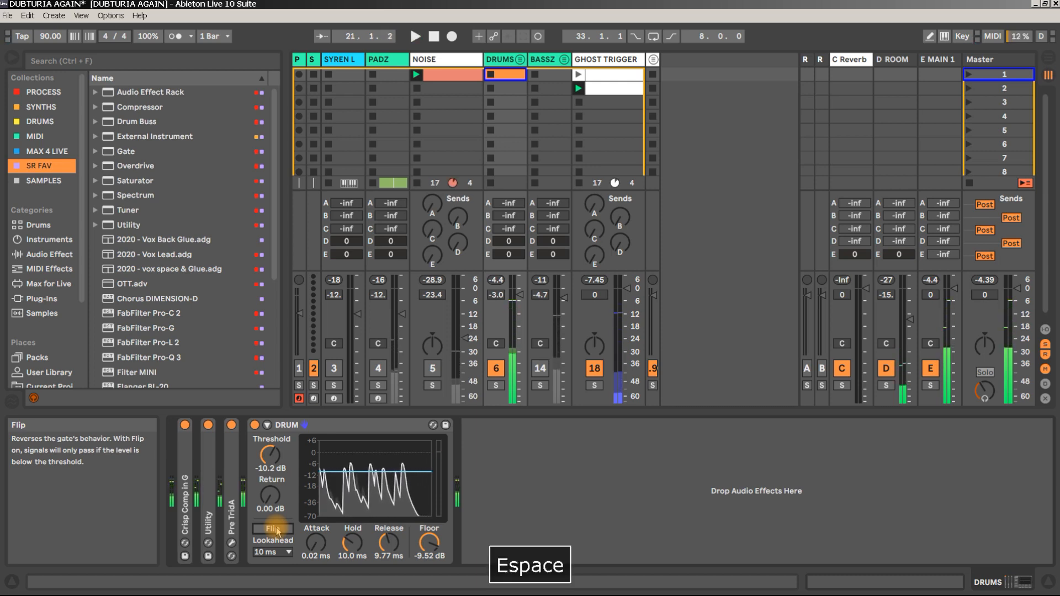
# Reset the DRUM gate's Threshold to -12.0 dB, deactivate the gate and listen briefly to the ungated drums
pyautogui.doubleClick(268, 459)
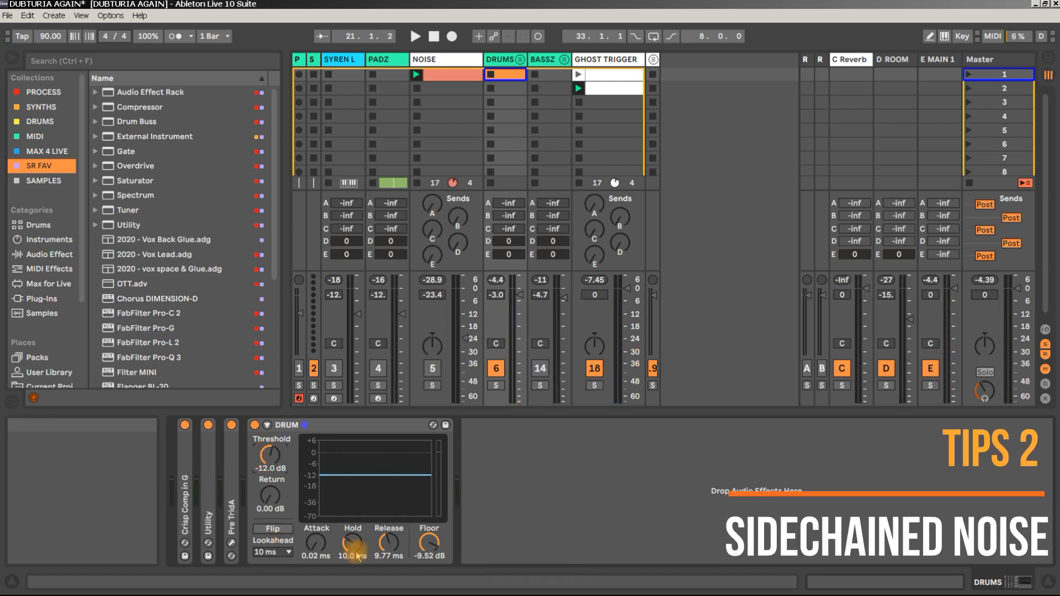
pyautogui.click(254, 425)
pyautogui.press('space')
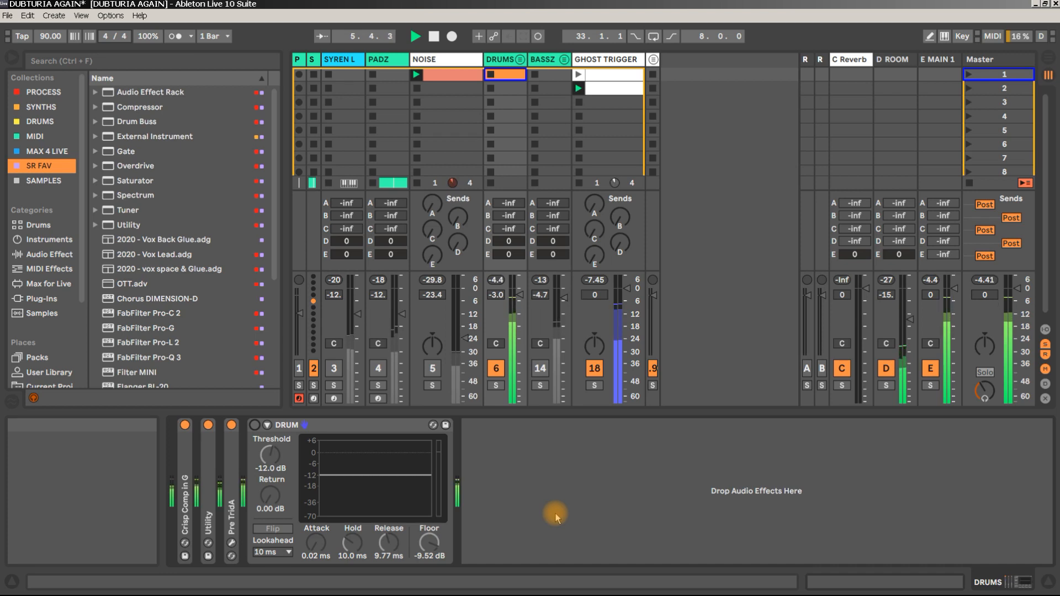
pyautogui.press('space')
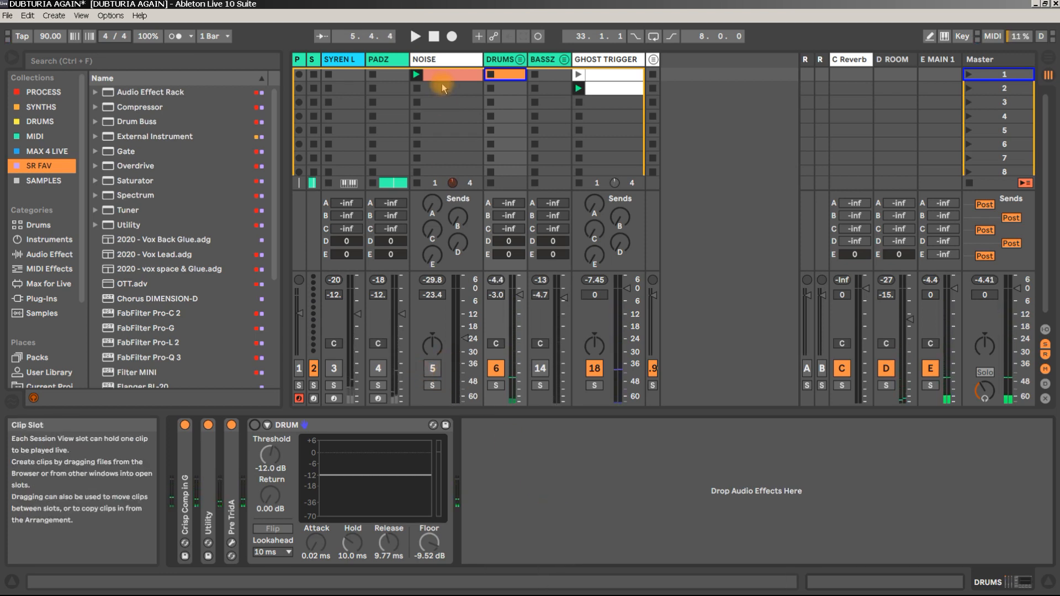
# Show the NOISE track's devices and unfold Operator to examine its noise oscillator settings, then fold it again
pyautogui.click(466, 61)
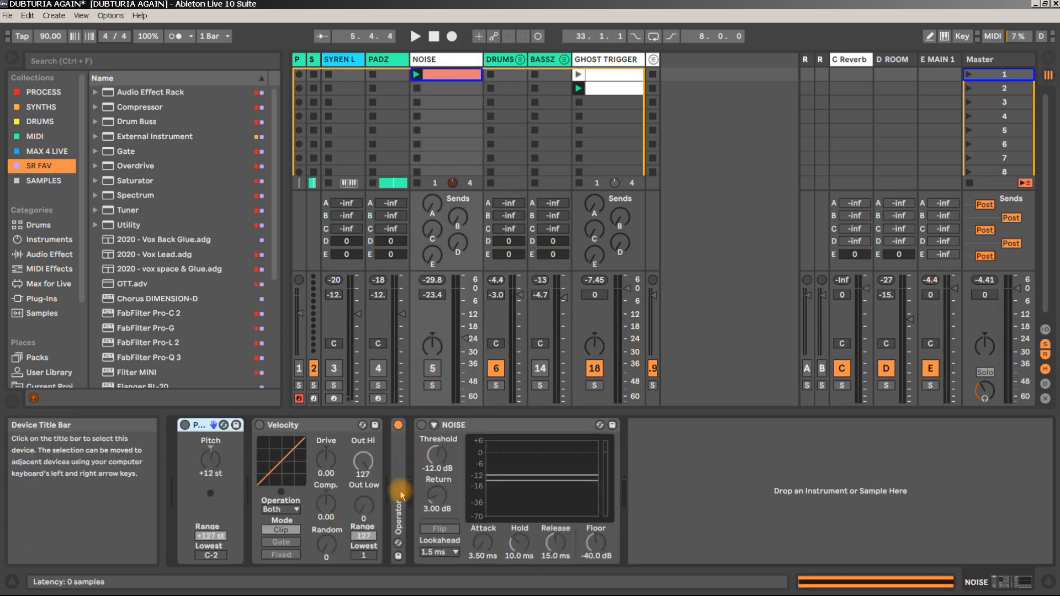
pyautogui.doubleClick(399, 470)
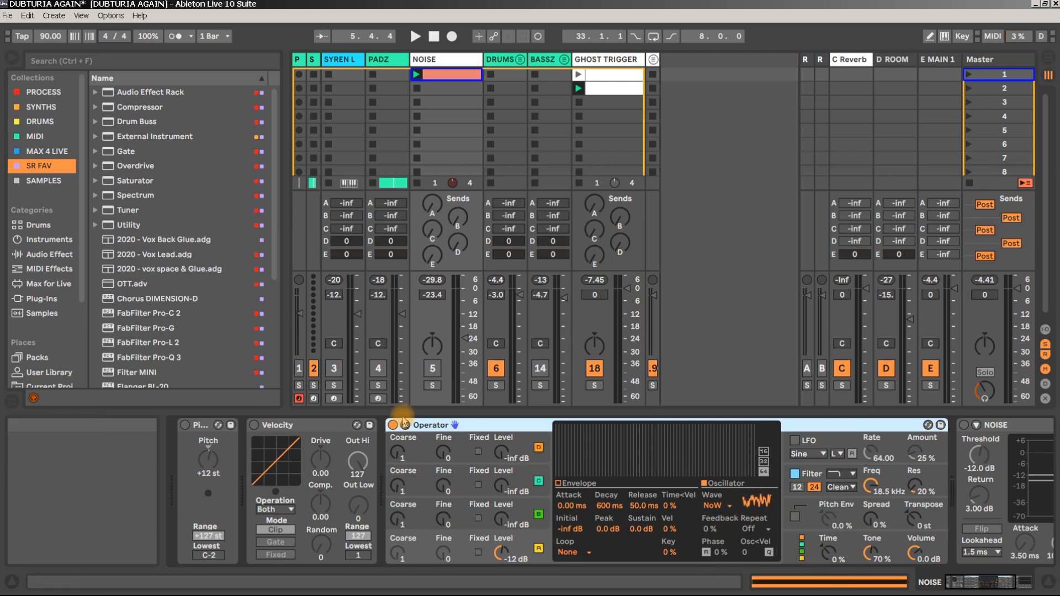
pyautogui.doubleClick(442, 425)
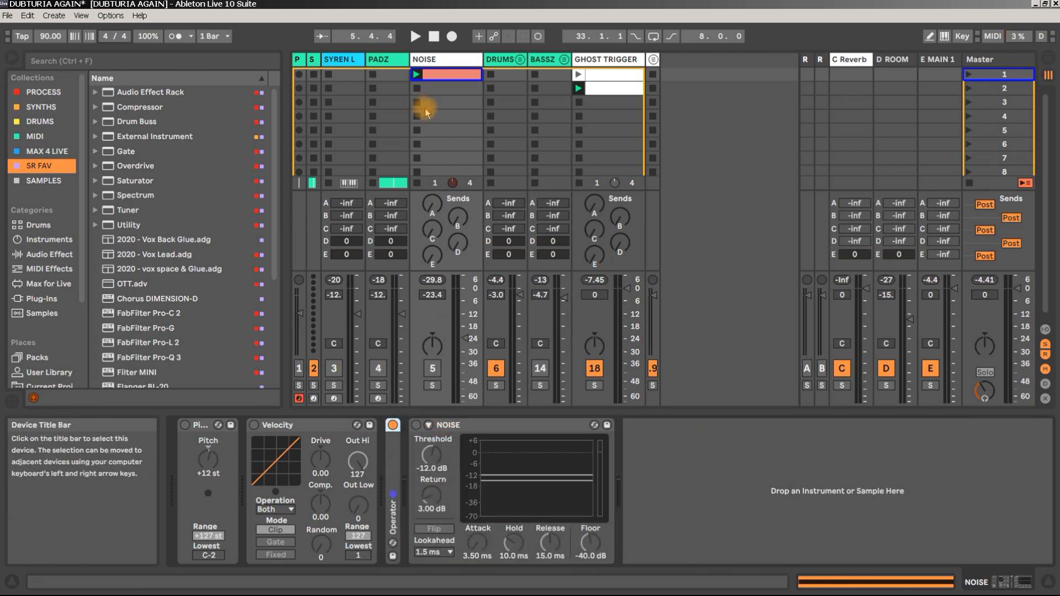
# Activate the NOISE track and audition it briefly in solo, removing the solo after playback stops
pyautogui.click(433, 369)
pyautogui.click(433, 385)
pyautogui.press('space')
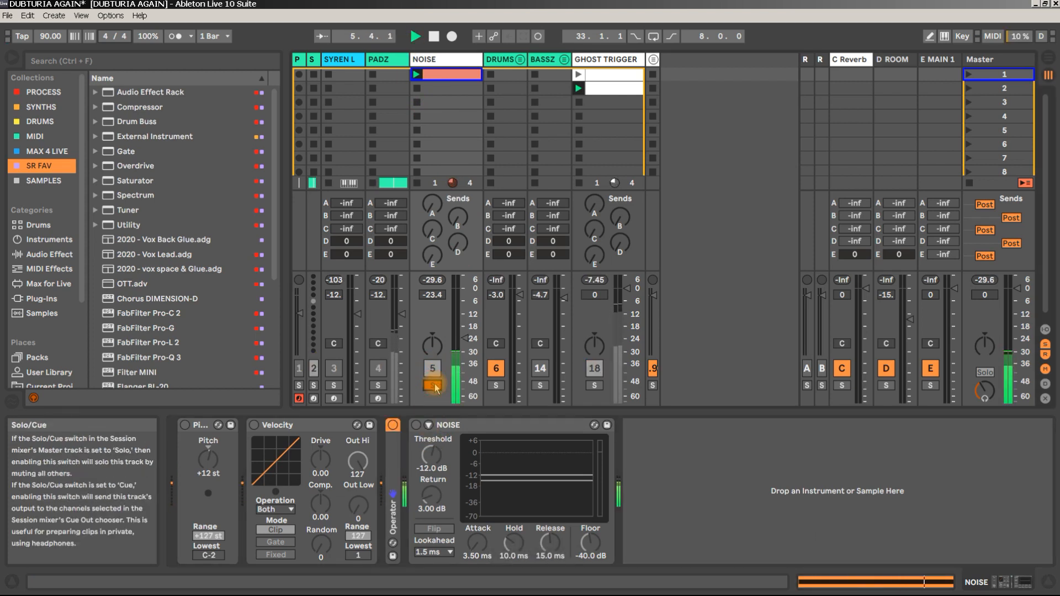
pyautogui.press('space')
pyautogui.click(435, 391)
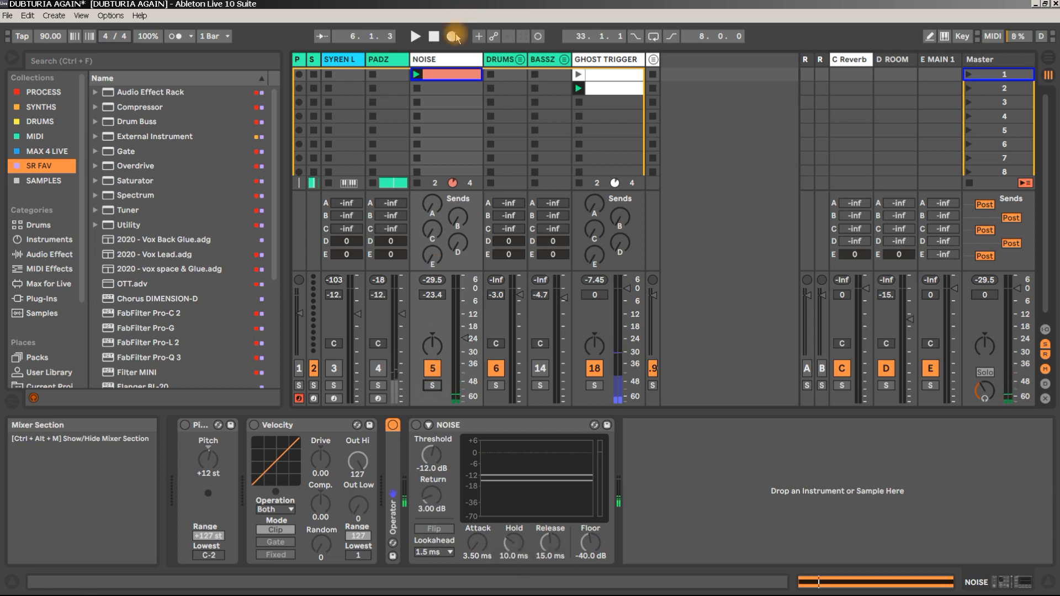
# Raise the NOISE track's volume to -14.7 dB while the full mix plays, and stop playback
pyautogui.click(444, 64)
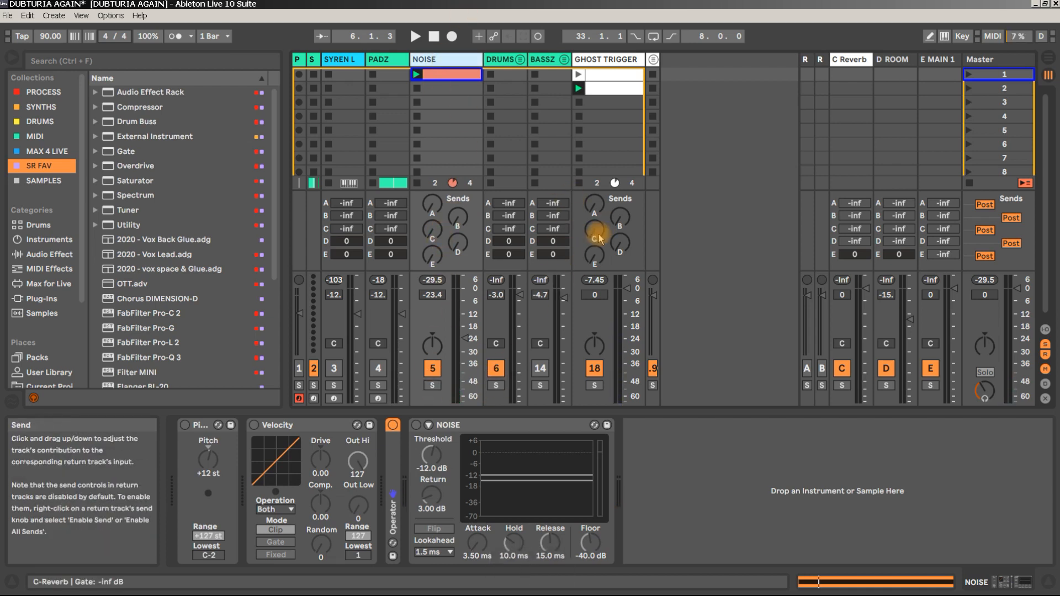
pyautogui.press('space')
pyautogui.moveTo(465, 338); pyautogui.dragTo(465, 322)
pyautogui.press('space')
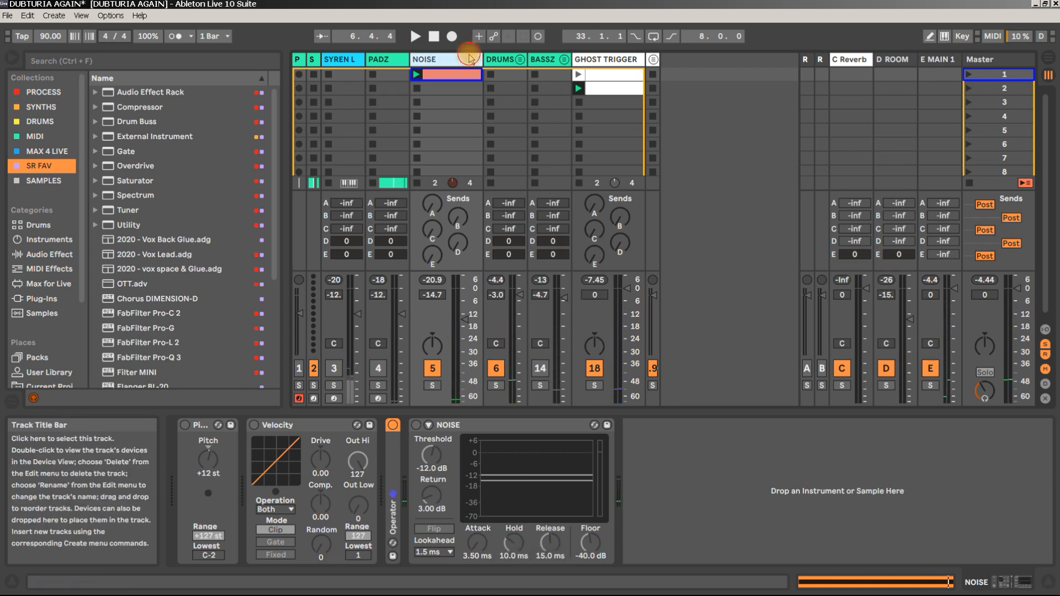
# Fold and unfold the NOISE gate, inspect the NOISE clip's sustained note, and return to the track's devices
pyautogui.doubleClick(501, 428)
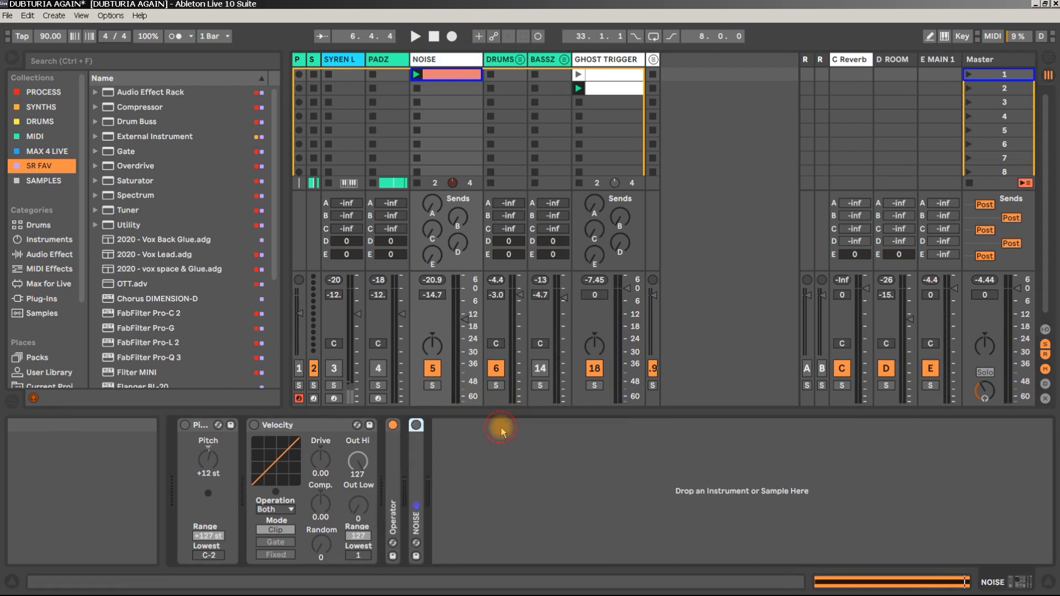
pyautogui.doubleClick(418, 443)
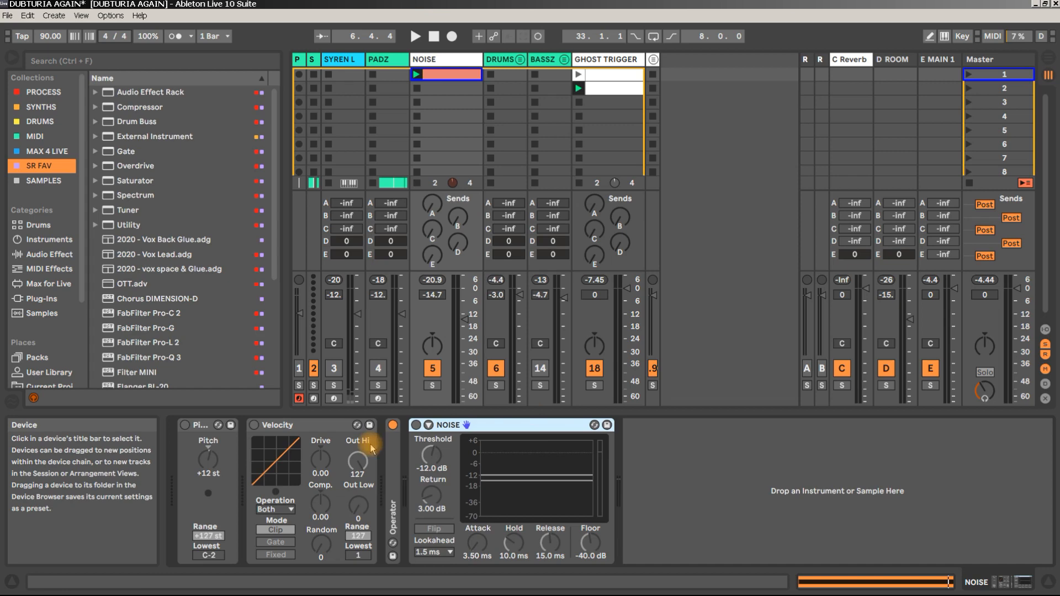
pyautogui.click(446, 75)
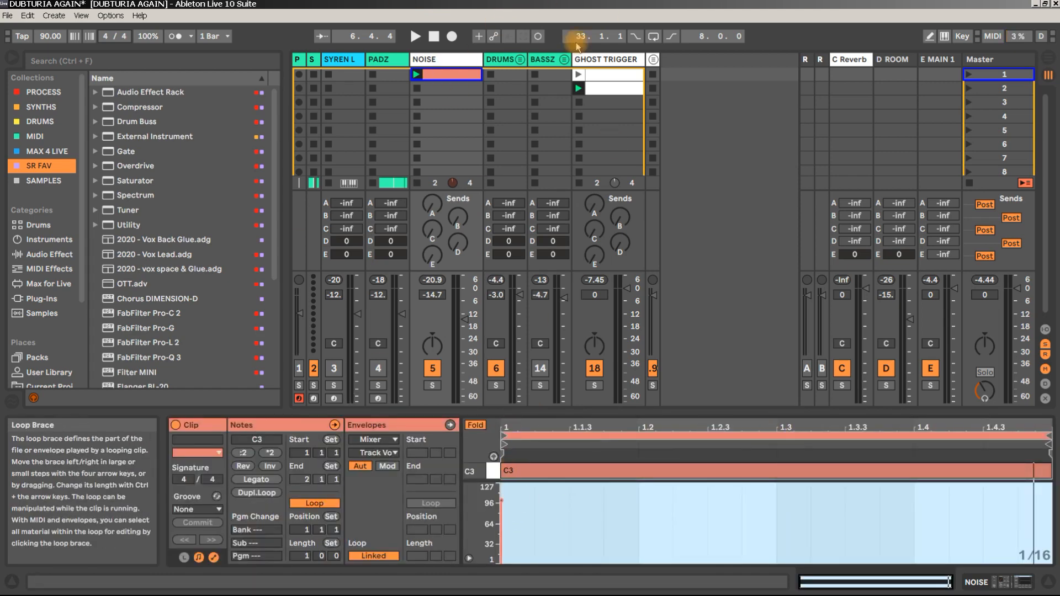
pyautogui.click(450, 59)
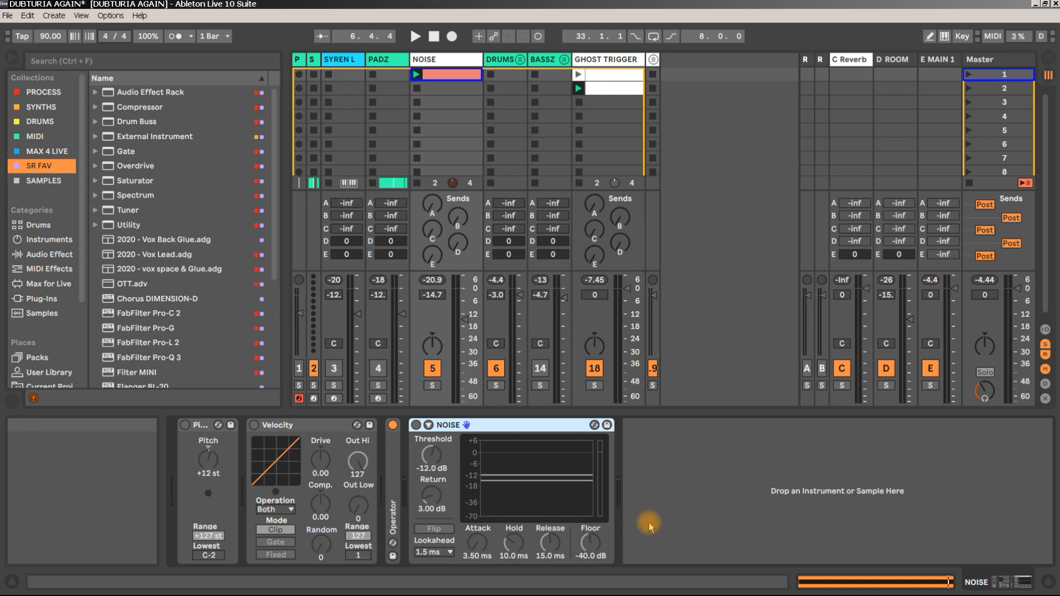
# Activate the NOISE gate during playback, unfold its Sidechain section and stop playback
pyautogui.press('space')
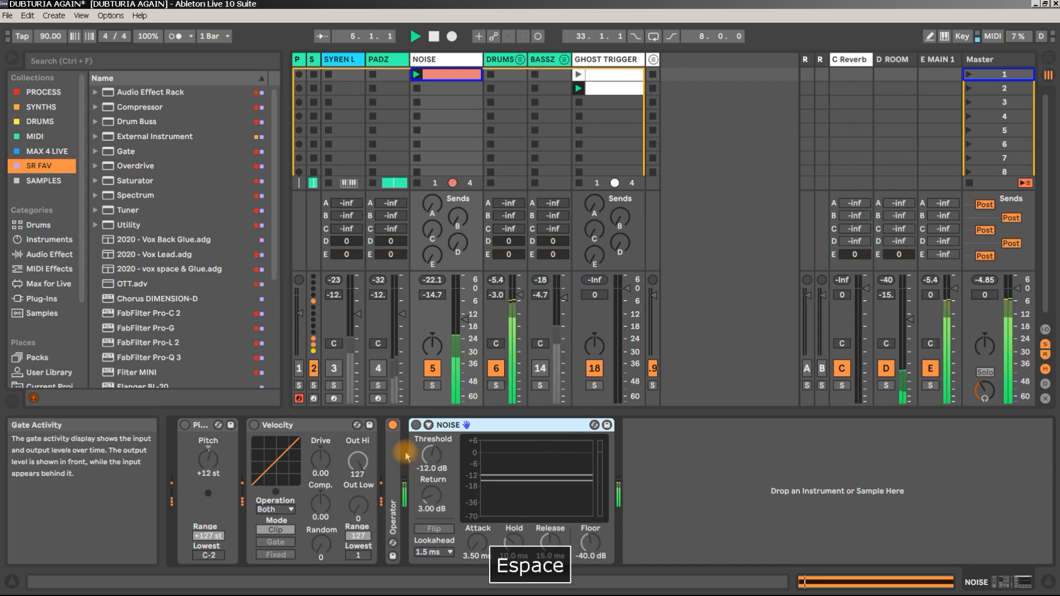
pyautogui.click(416, 425)
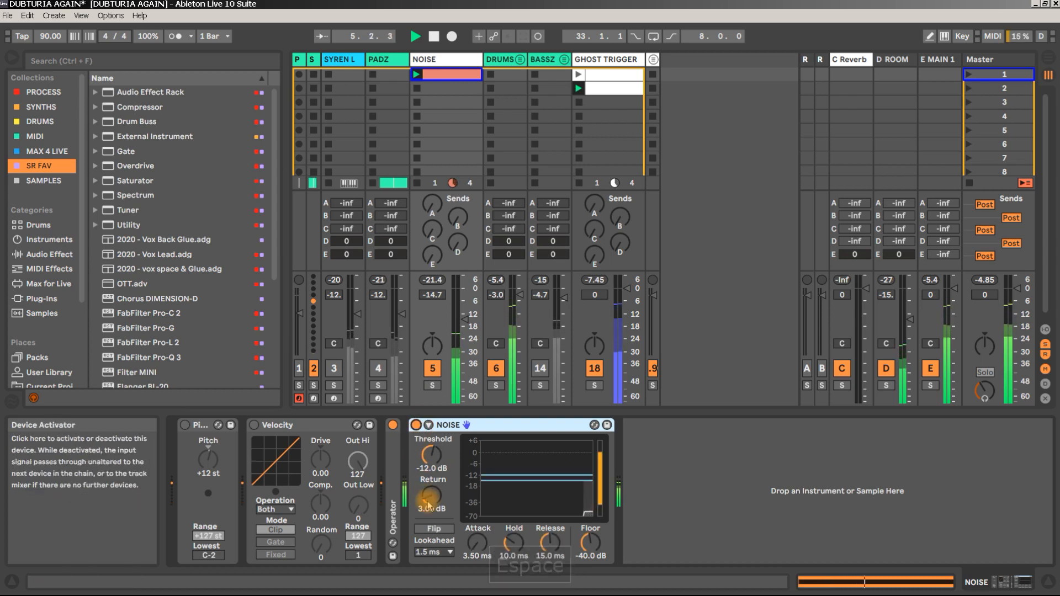
pyautogui.click(428, 425)
pyautogui.press('space')
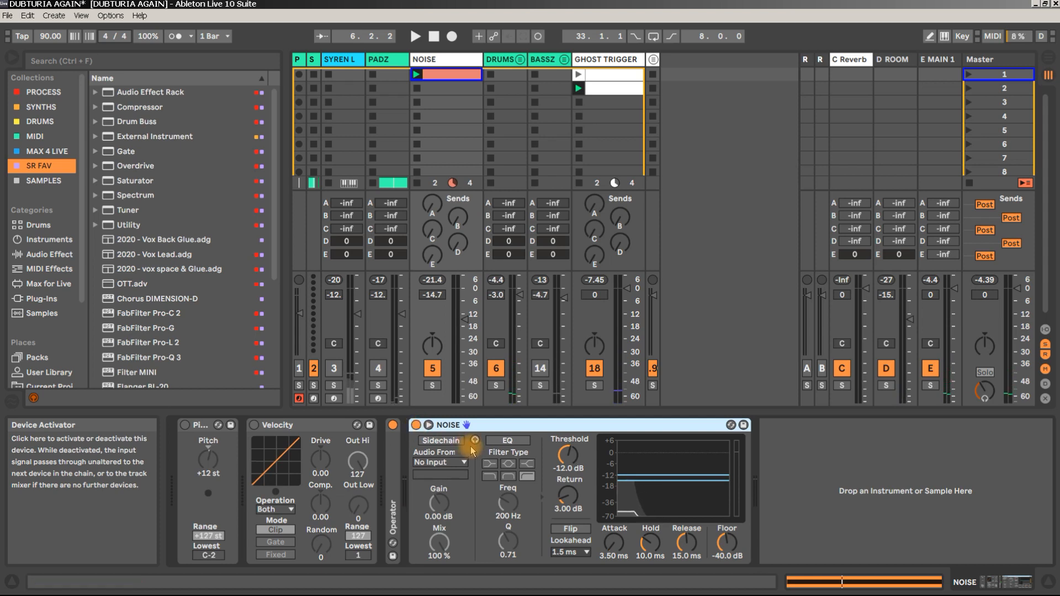
pyautogui.click(429, 427)
pyautogui.click(430, 427)
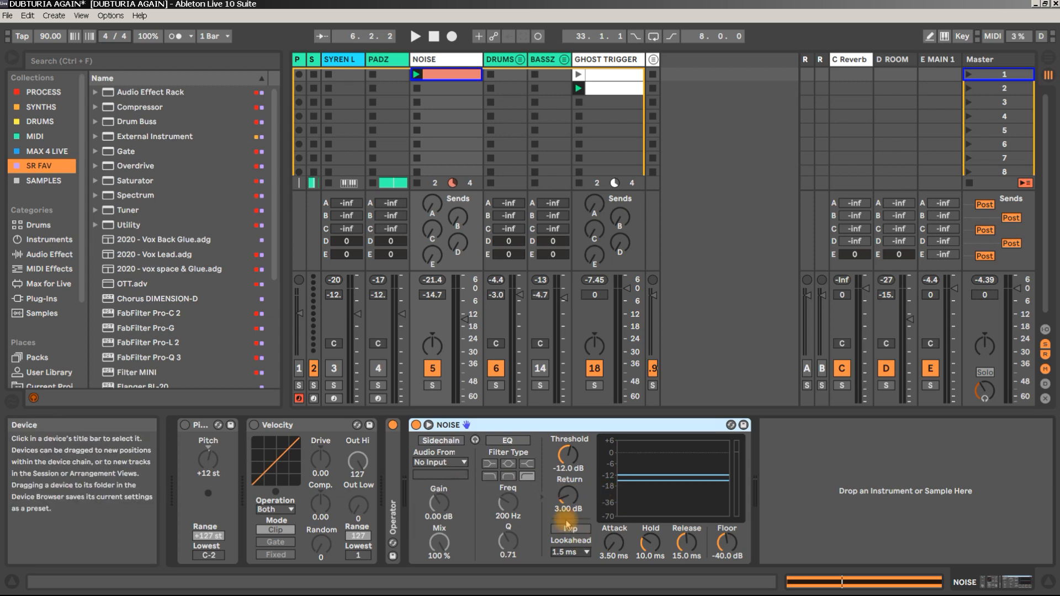
# Play the mix and compare the NOISE track with its gate bypassed and active, ending with playback stopped
pyautogui.press('space')
pyautogui.click(415, 425)
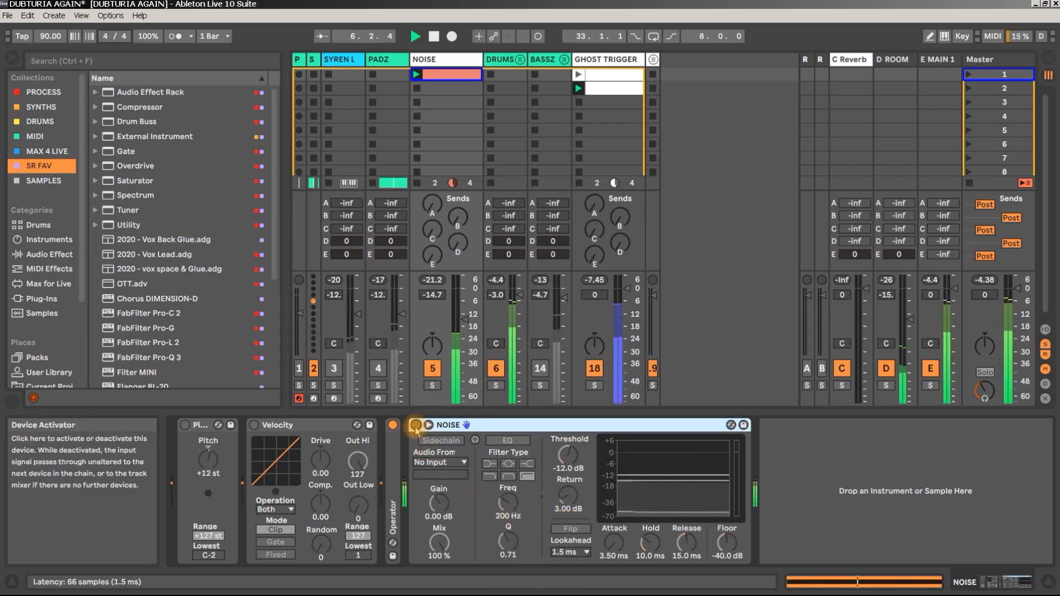
pyautogui.click(415, 425)
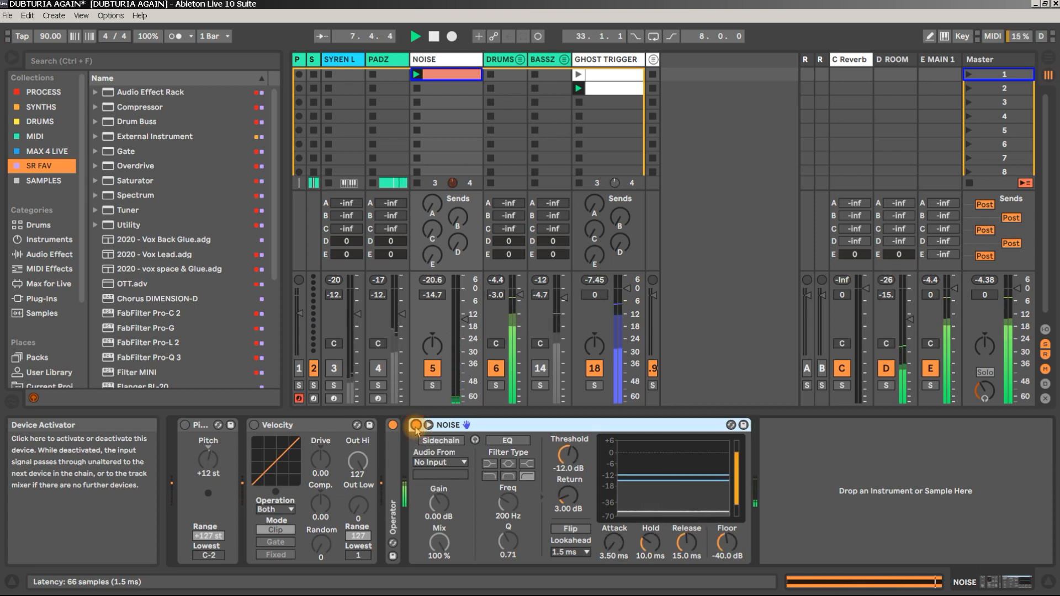
pyautogui.press('space')
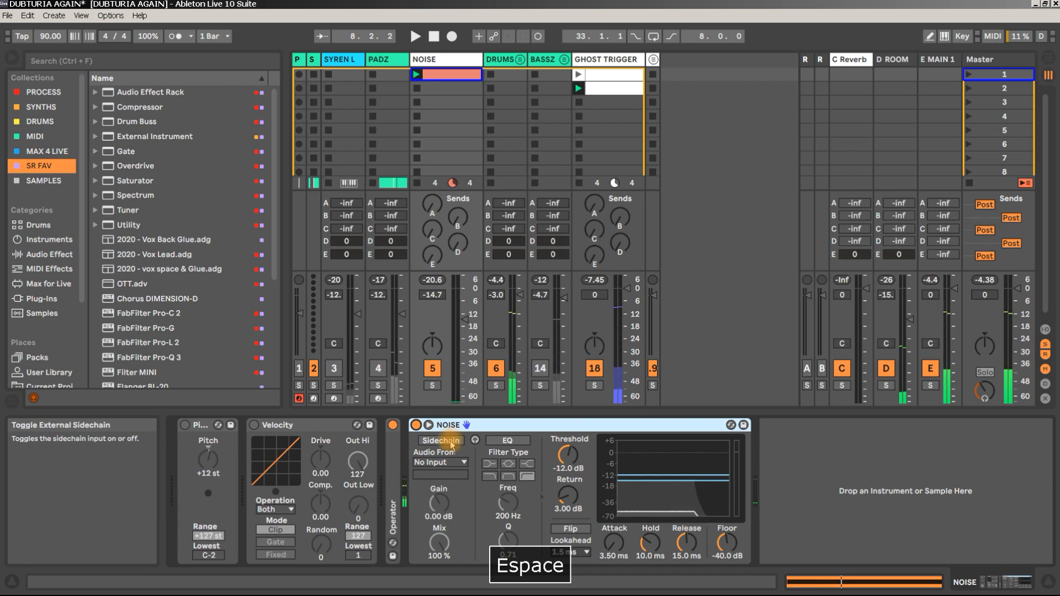
# Enable the NOISE gate's external sidechain and set its audio source to DRUMS
pyautogui.click(441, 440)
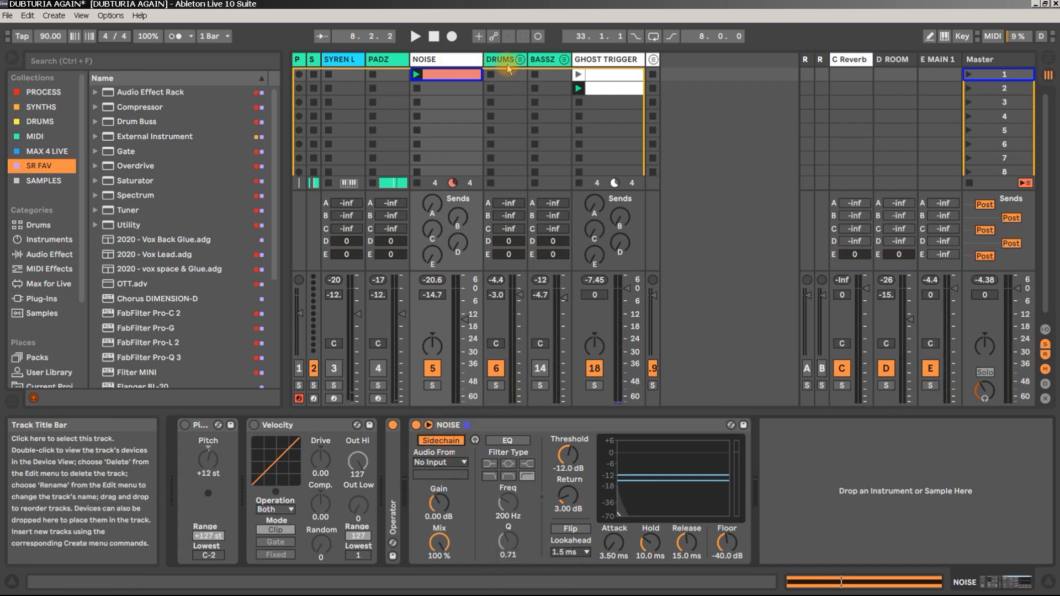
pyautogui.click(447, 464)
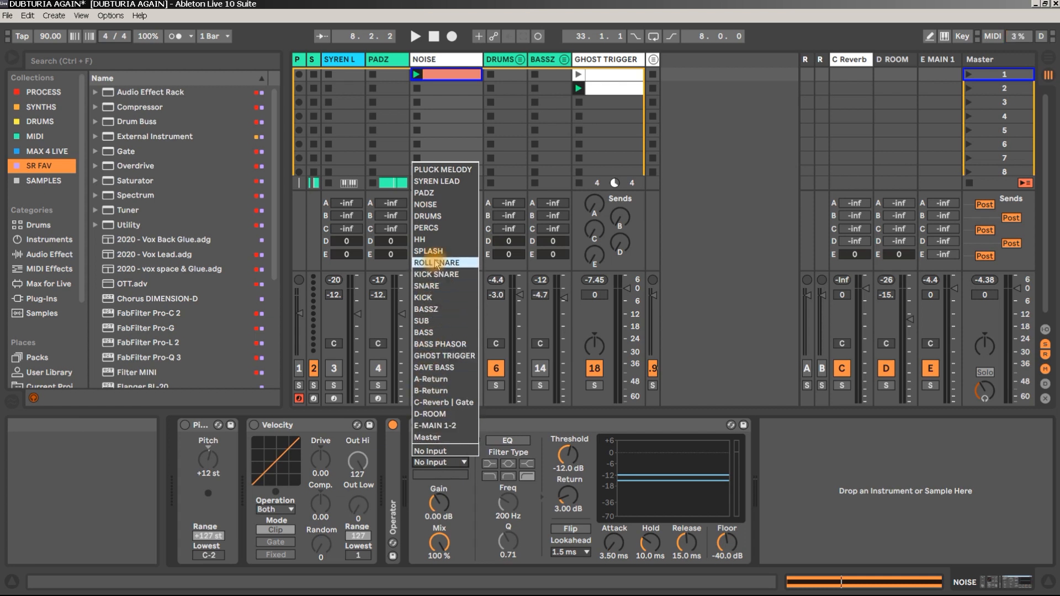
pyautogui.click(436, 220)
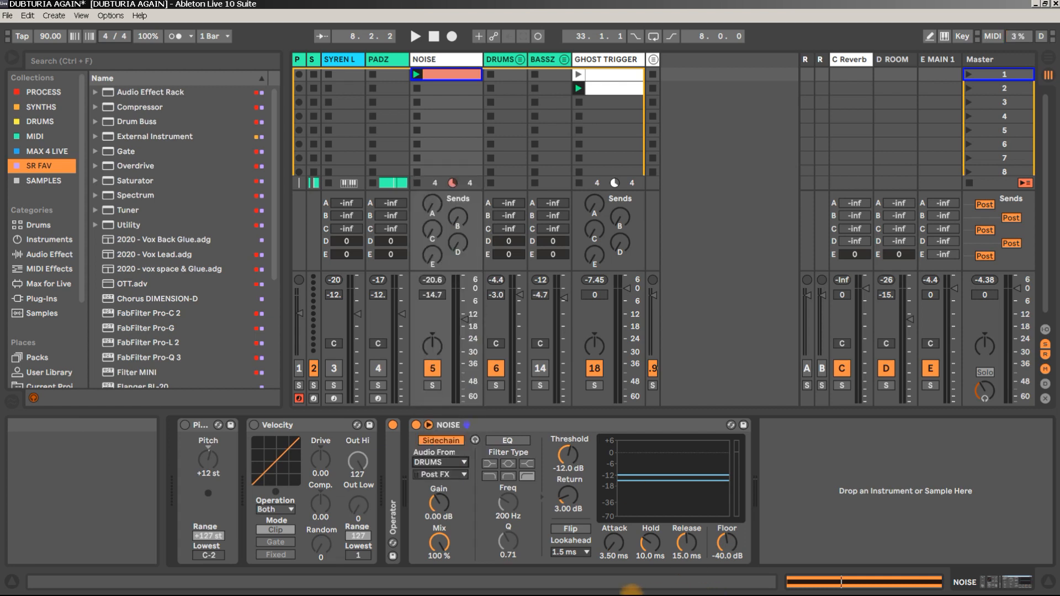
# Play the mix and briefly audition the sidechained NOISE track in solo, leaving the solo off
pyautogui.press('space')
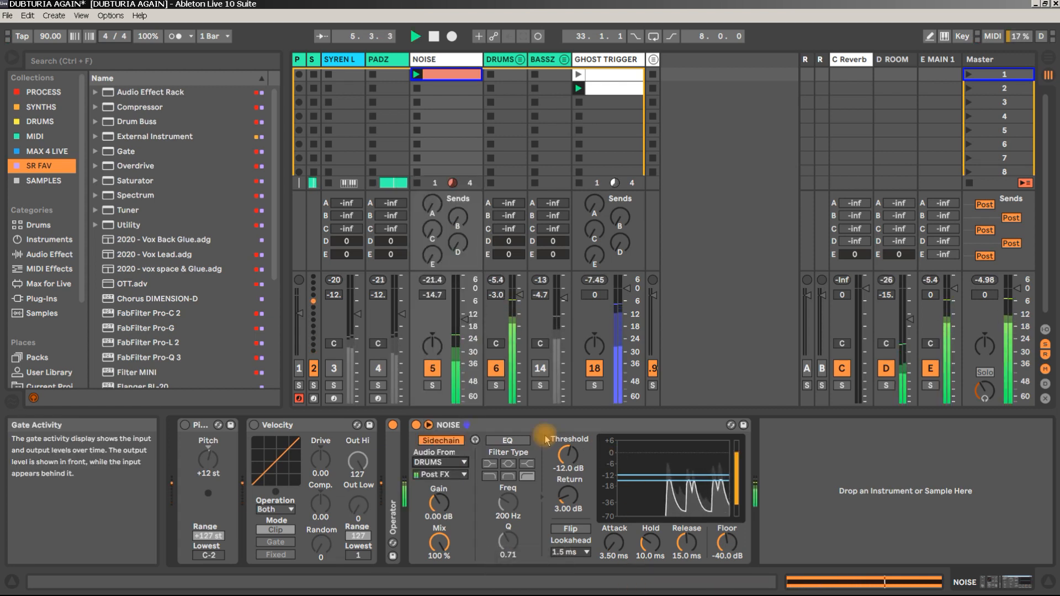
pyautogui.click(433, 385)
pyautogui.click(433, 385)
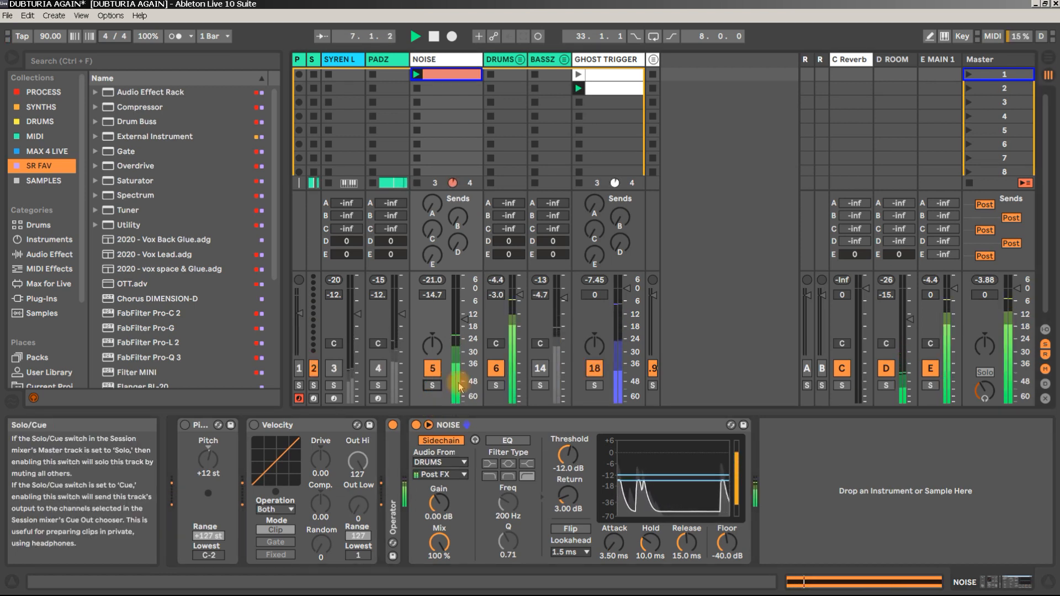
# Mute the DRUMS track and set the NOISE gate's release to 0.18 ms, floor to -inf dB and attack to 0.02 ms
pyautogui.click(496, 369)
pyautogui.click(416, 425)
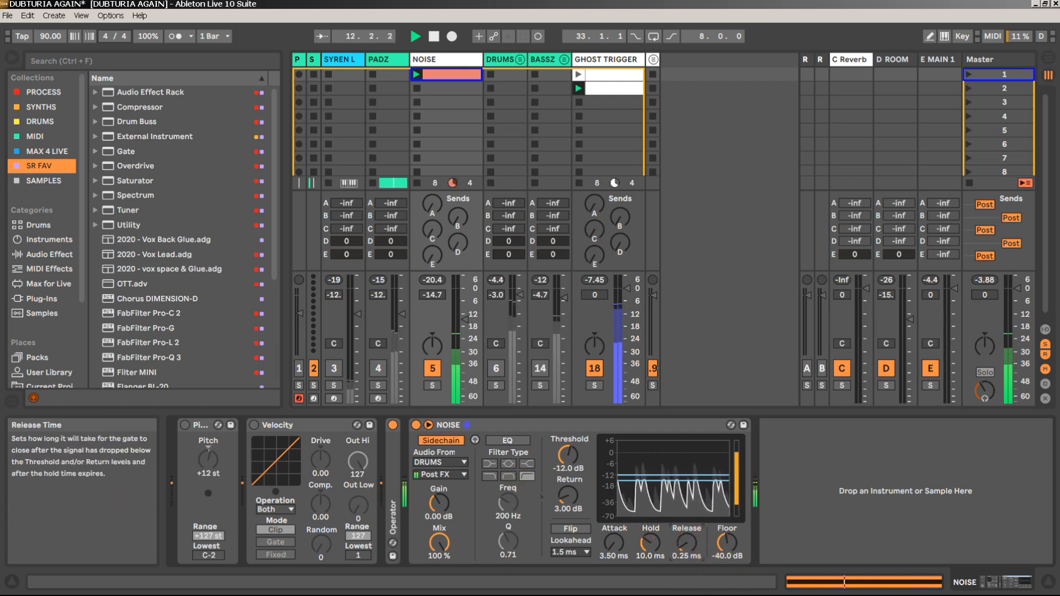
pyautogui.click(727, 545)
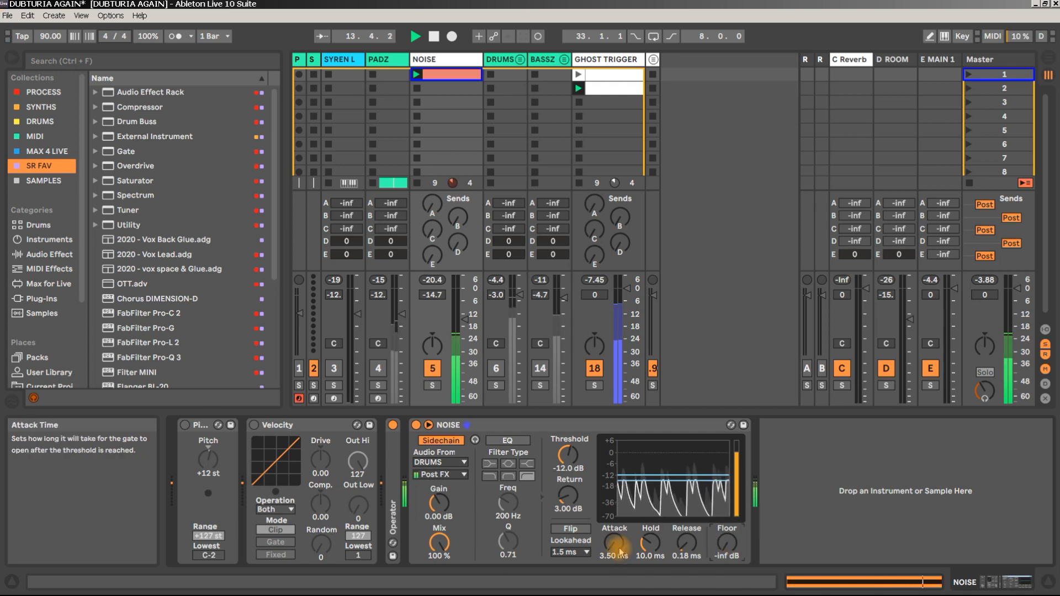
pyautogui.click(649, 544)
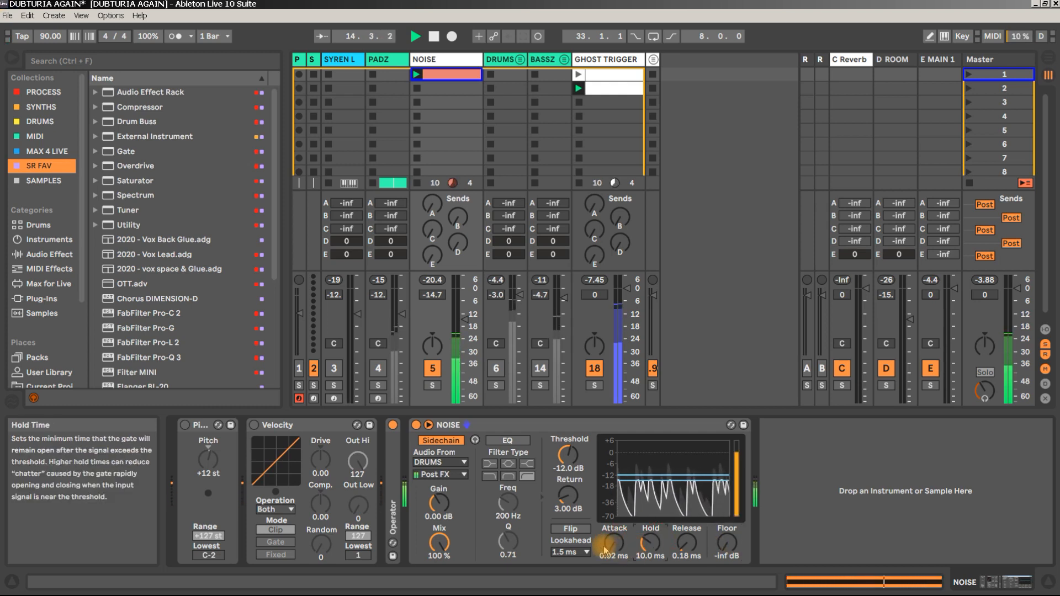
# Set the NOISE gate's lookahead to 10 ms, return to 0.57 dB and threshold to -11.5 dB
pyautogui.click(571, 552)
pyautogui.click(569, 582)
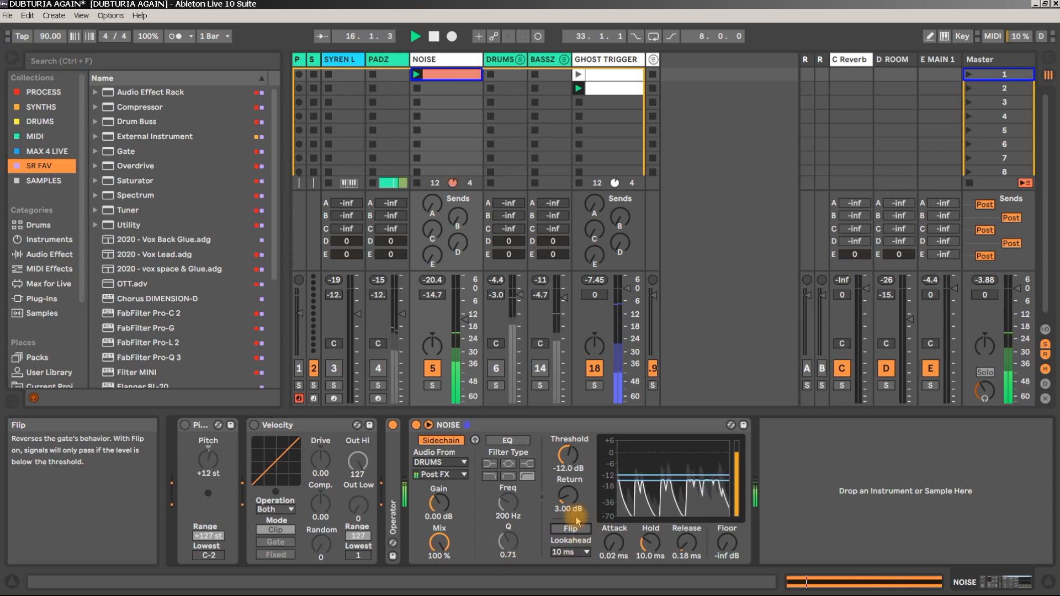
pyautogui.moveTo(569, 496); pyautogui.dragTo(568, 509)
pyautogui.click(576, 452)
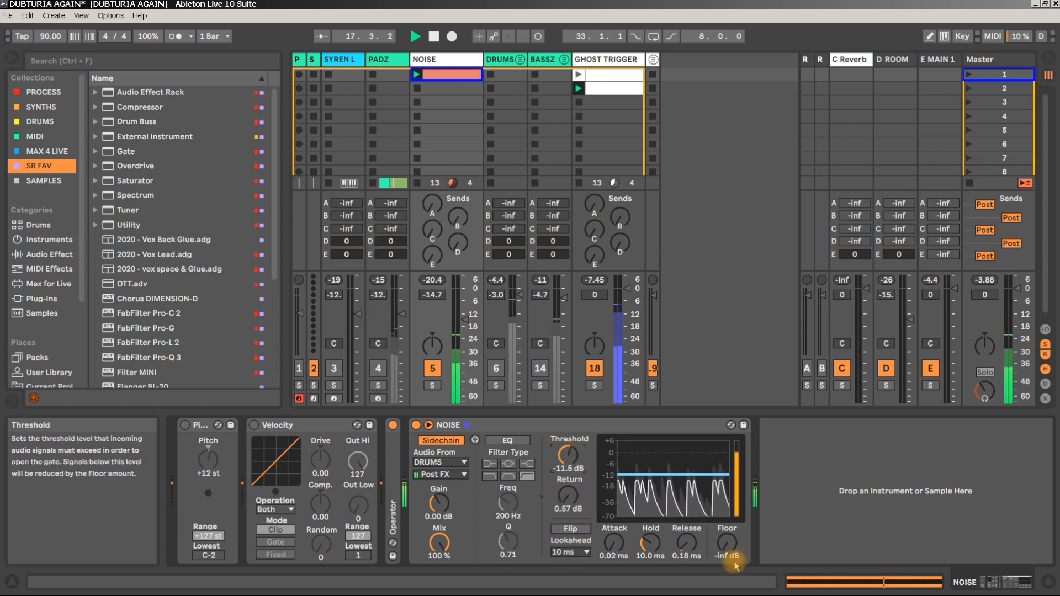
# Reactivate the DRUMS track and listen to the mix with NOISE muted, ending with playback stopped
pyautogui.click(497, 372)
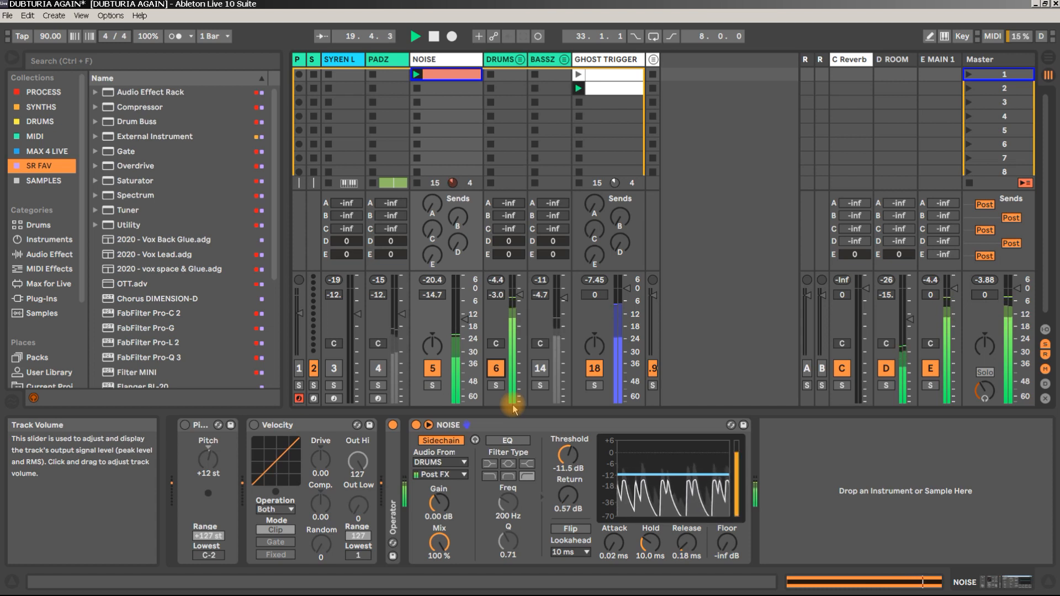
pyautogui.click(433, 368)
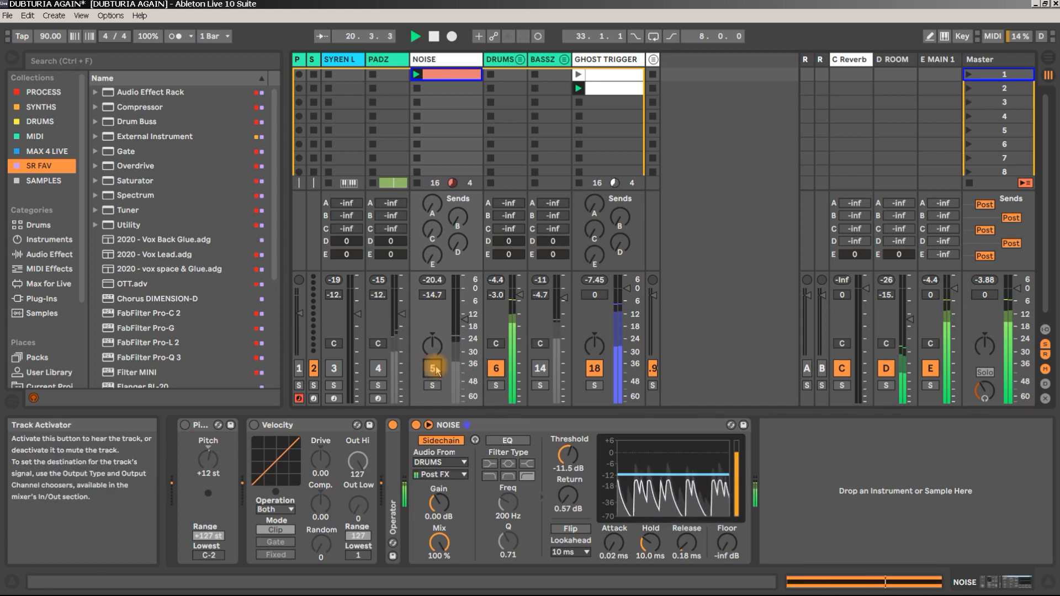
pyautogui.press('space')
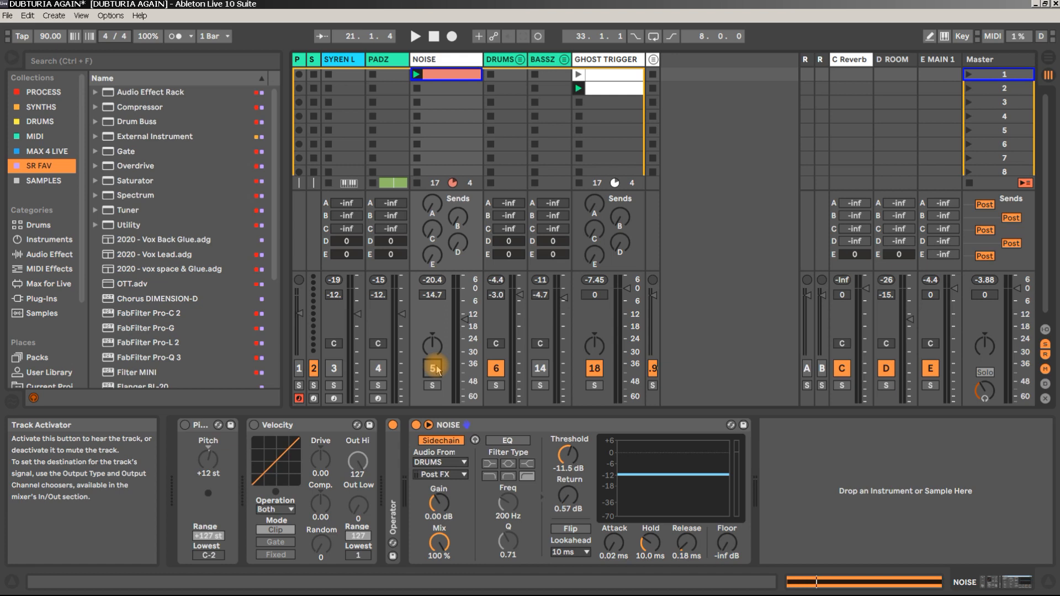
# Play the mix, compare it with NOISE muted and active, and lower the NOISE track's volume slightly
pyautogui.press('space')
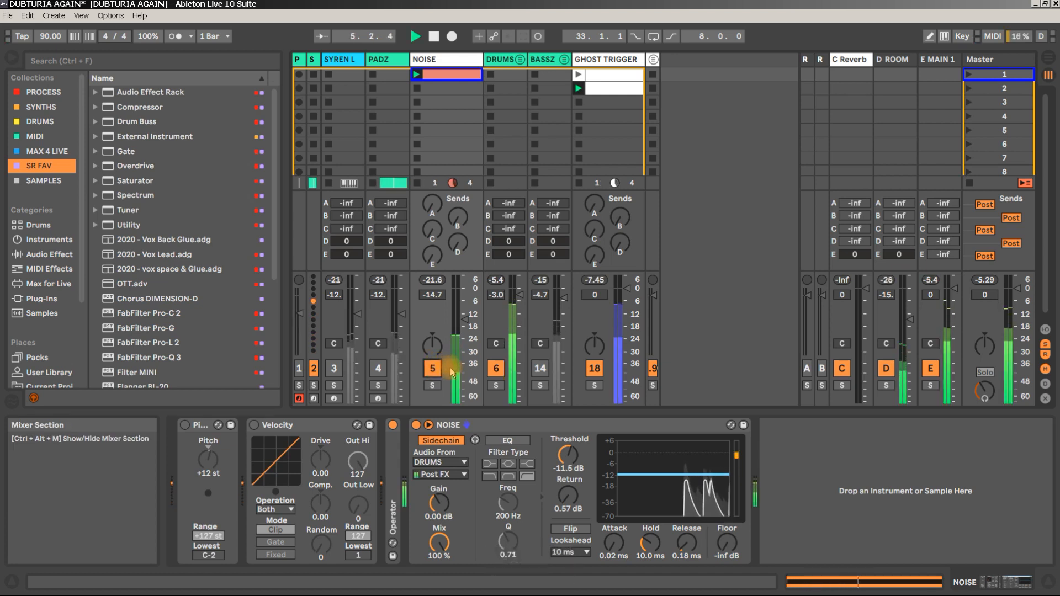
pyautogui.click(433, 368)
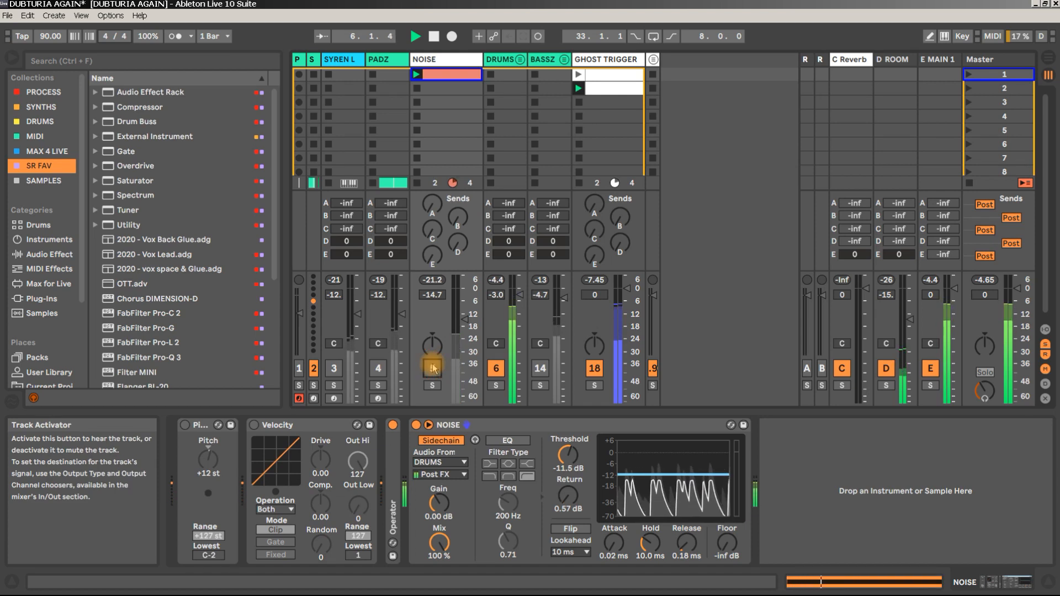
pyautogui.click(433, 369)
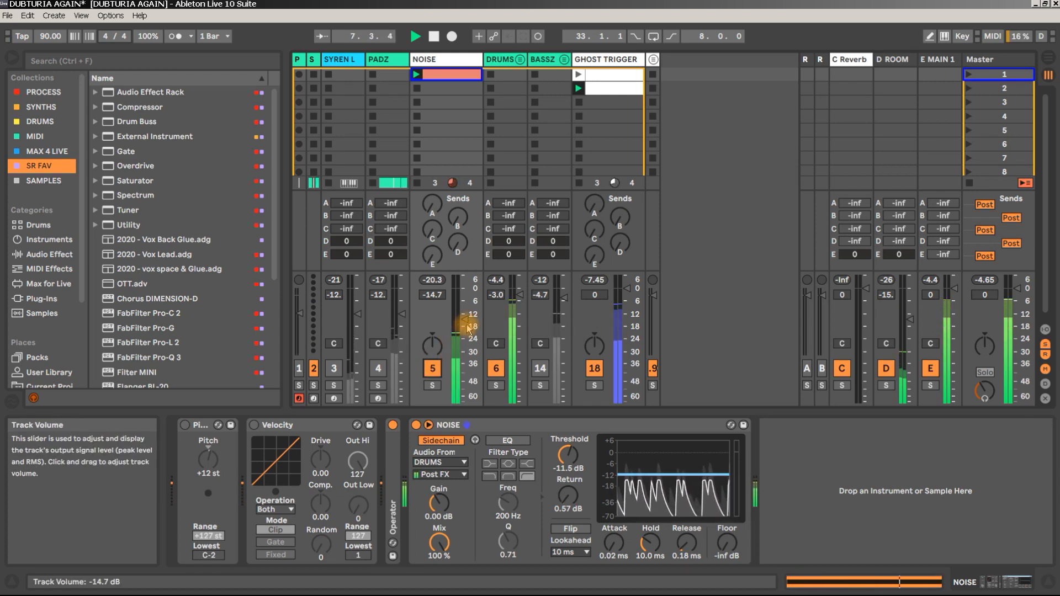
pyautogui.moveTo(466, 324); pyautogui.dragTo(466, 328)
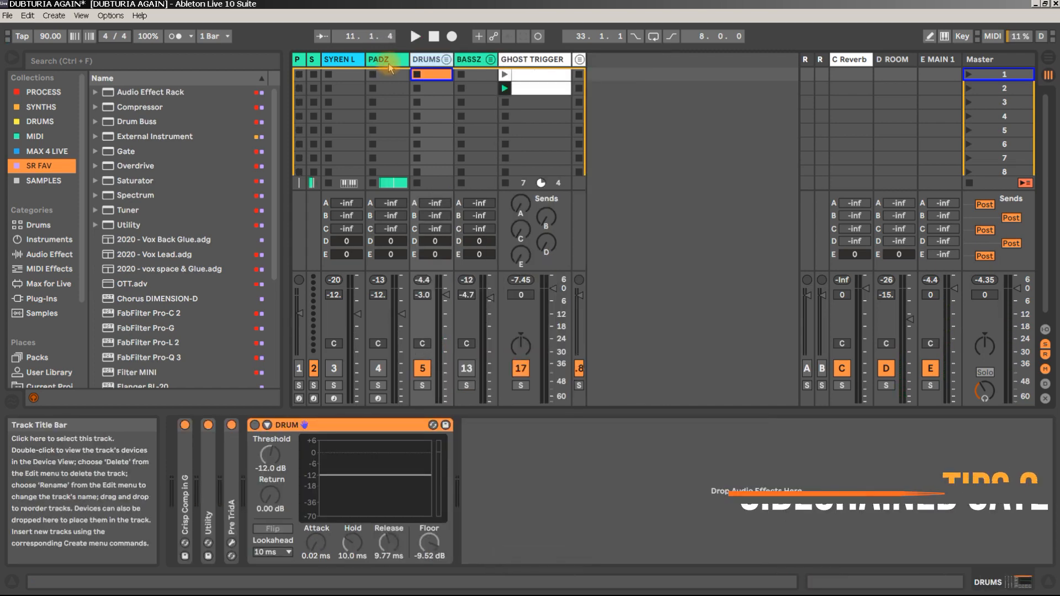
# Activate the PADZ track and audition it with the drums, and activate its gate with the Sidechain section folded
pyautogui.press('space')
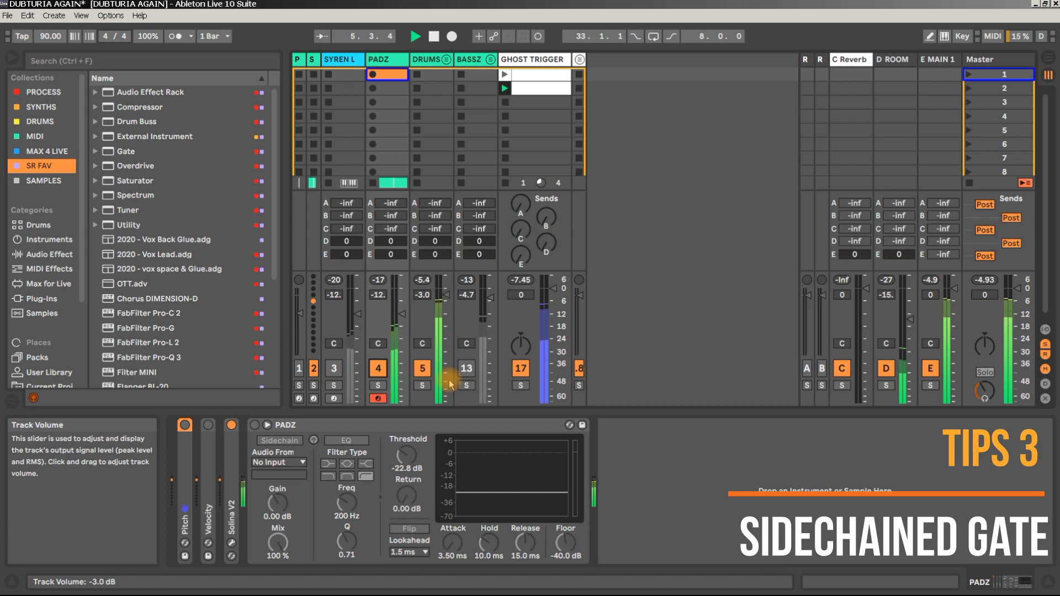
pyautogui.press('space')
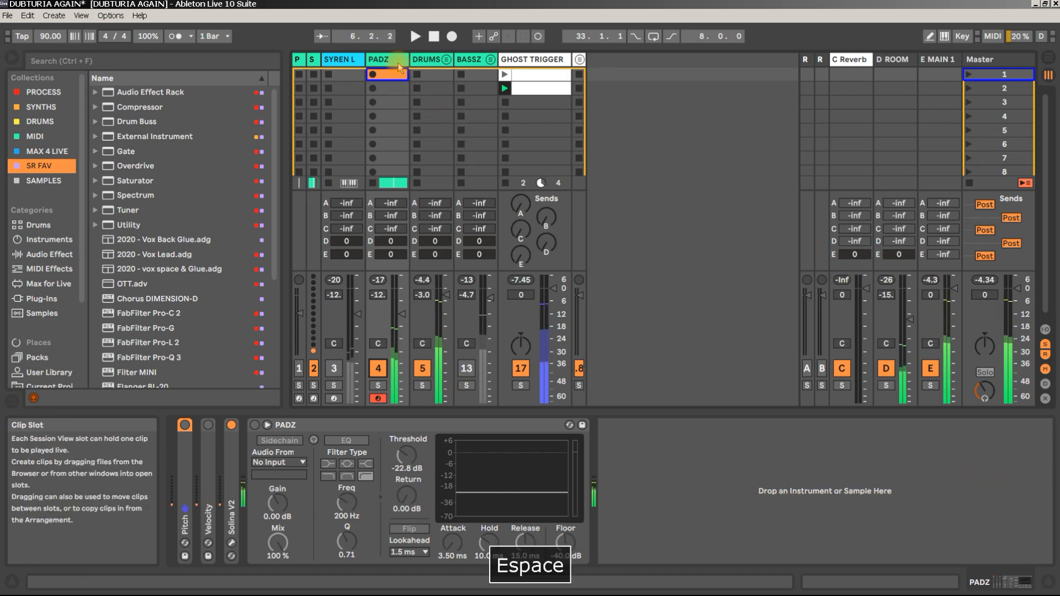
pyautogui.click(301, 425)
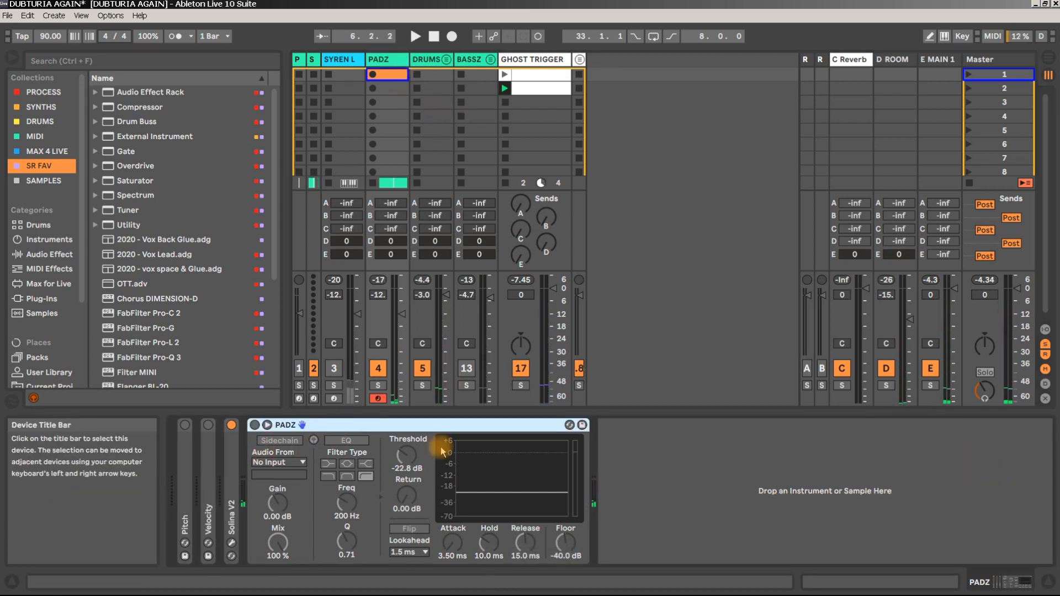
pyautogui.click(267, 424)
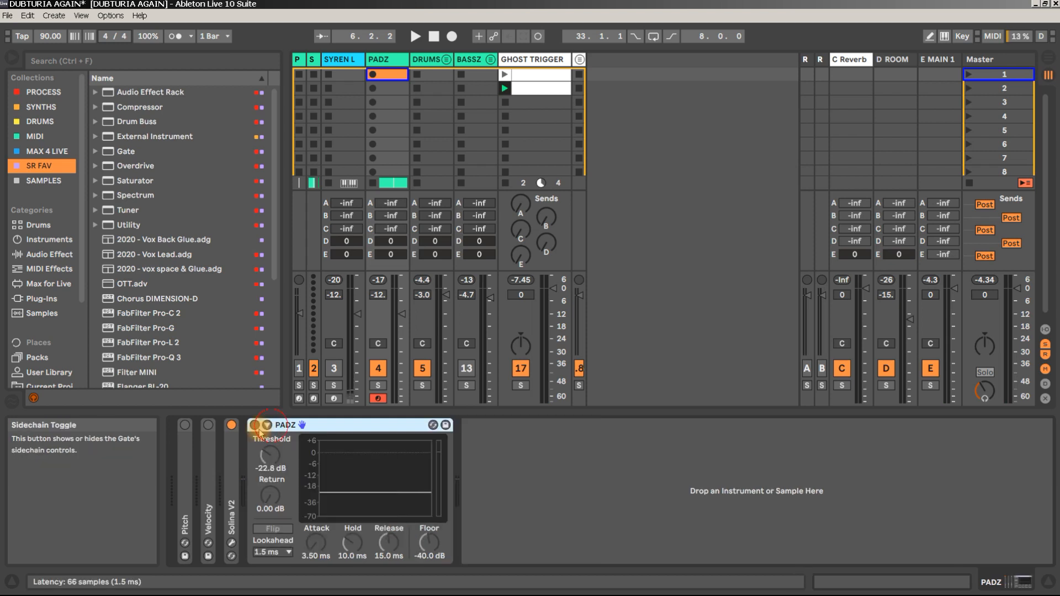
# Raise the PADZ gate's threshold to -12.4 dB while auditioning the mix, and stop playback
pyautogui.press('space')
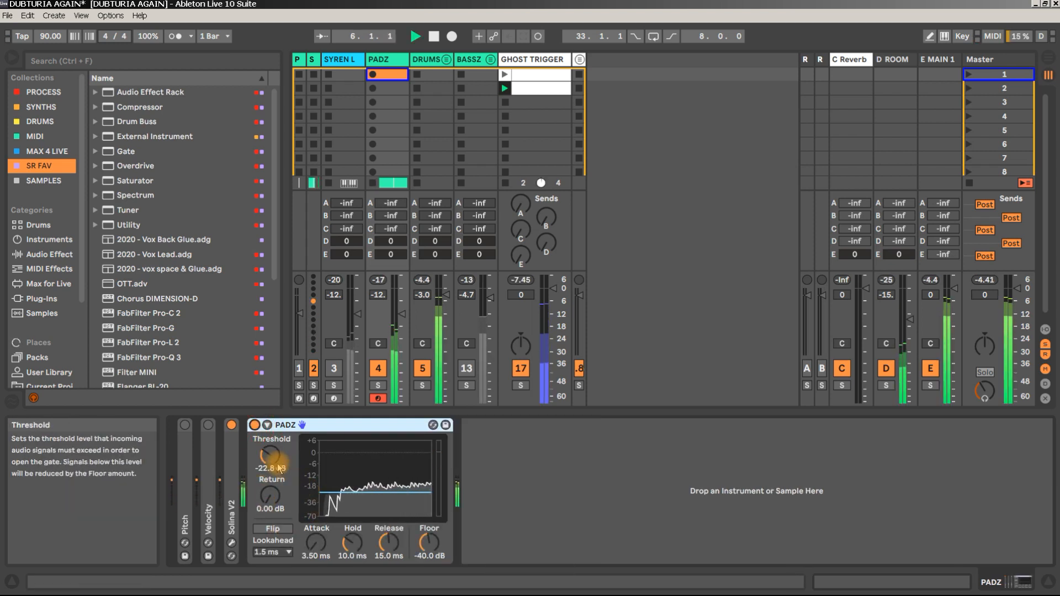
pyautogui.moveTo(267, 461); pyautogui.dragTo(268, 436)
pyautogui.press('space')
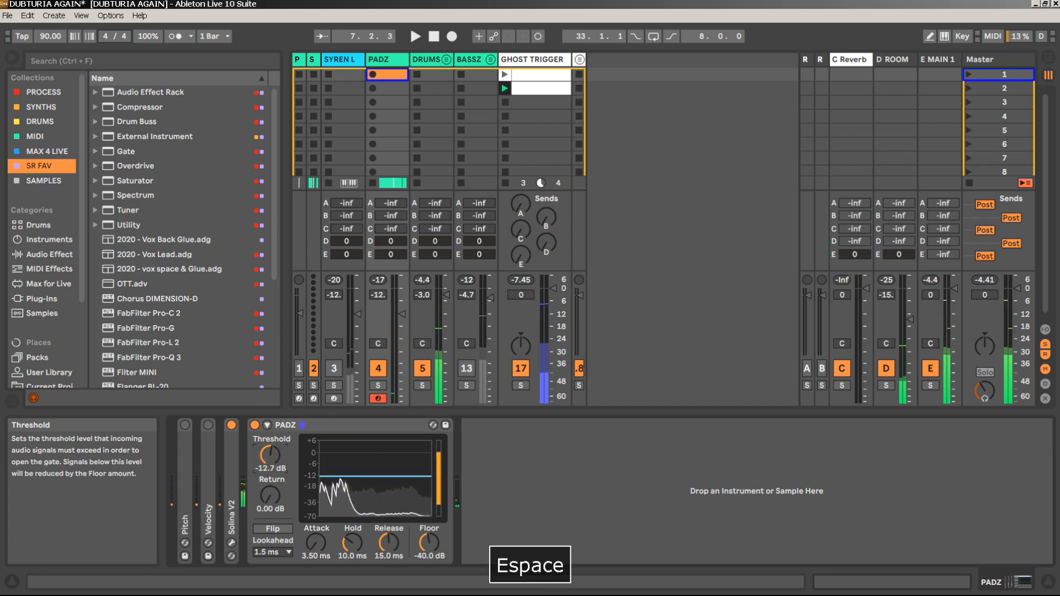
pyautogui.press('space')
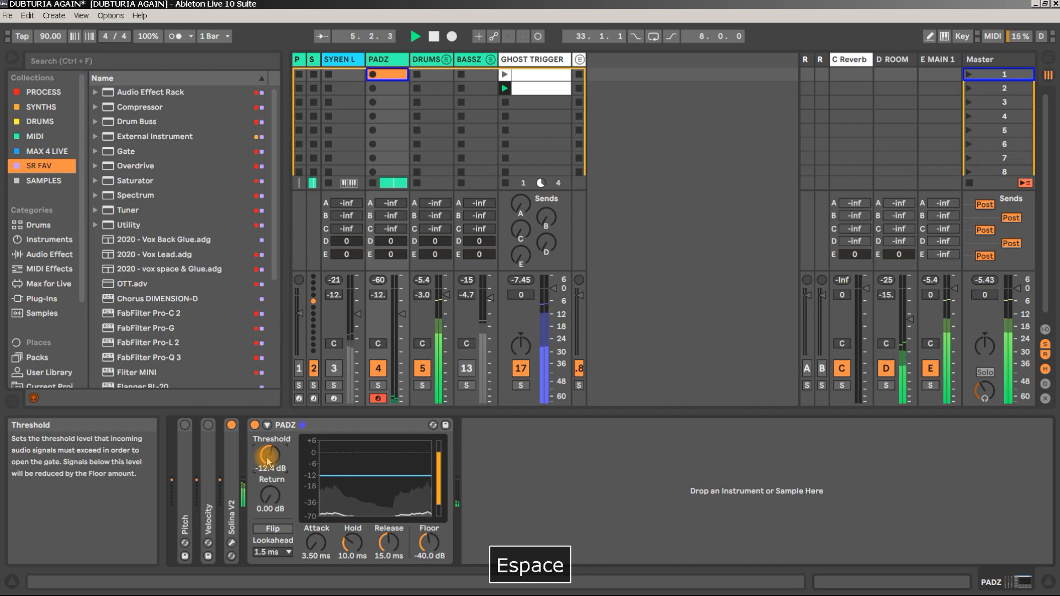
pyautogui.press('space')
# Unfold the PADZ gate's Sidechain section, enable the external sidechain and choose DRUMS as the audio source
pyautogui.click(268, 424)
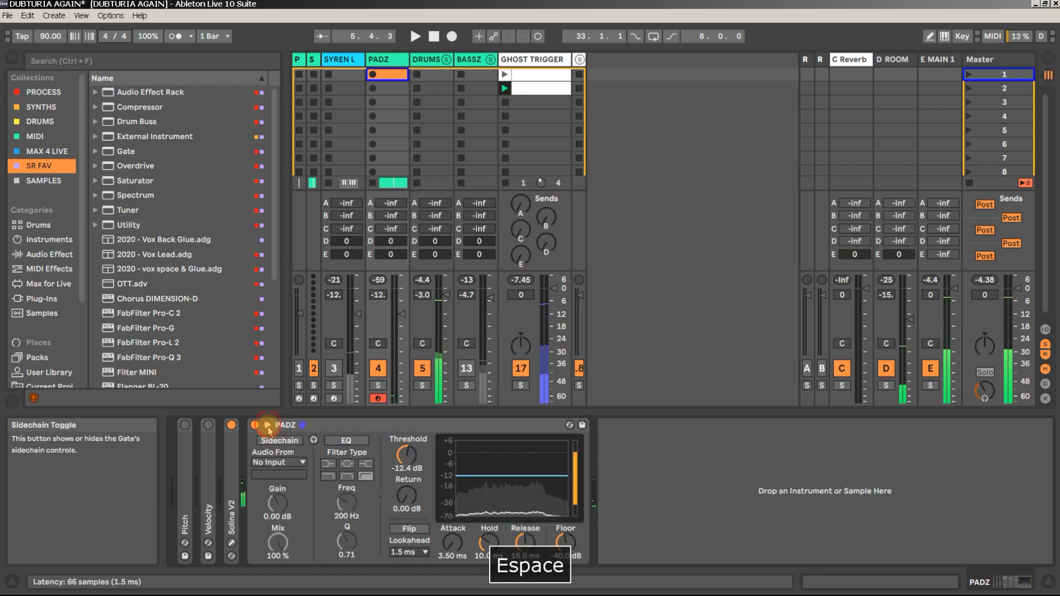
pyautogui.click(293, 464)
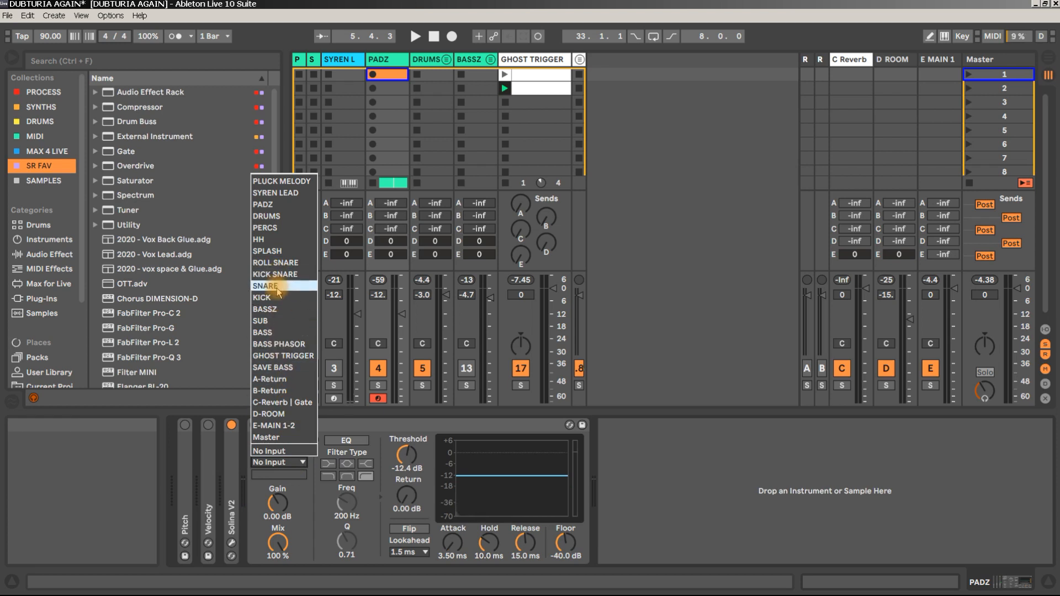
pyautogui.click(279, 217)
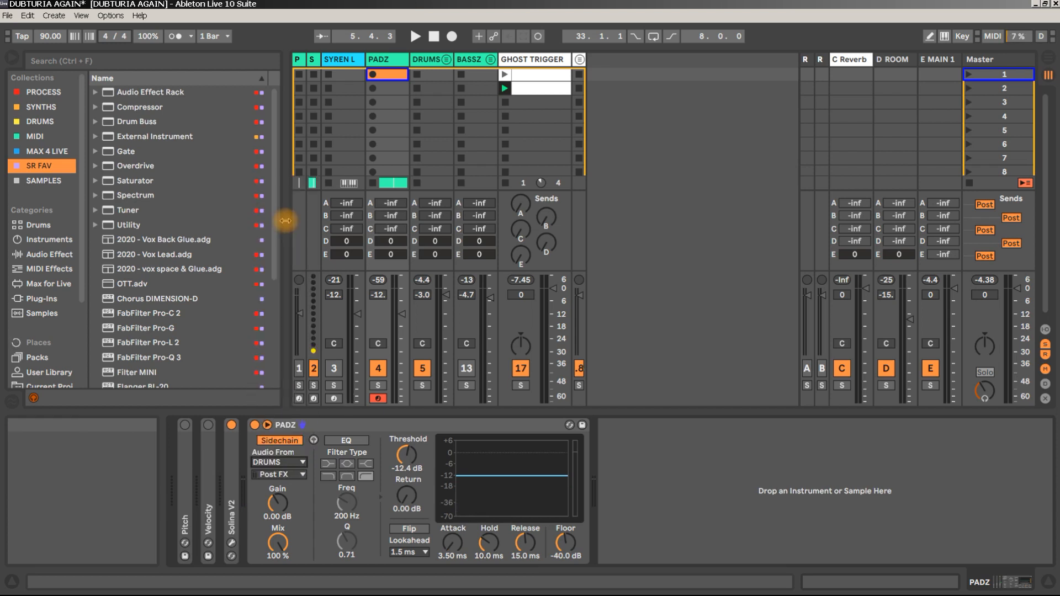
# Raise the PADZ track's volume to -10 dB while the mix plays, and stop playback with the PADZ gate bypassed
pyautogui.press('space')
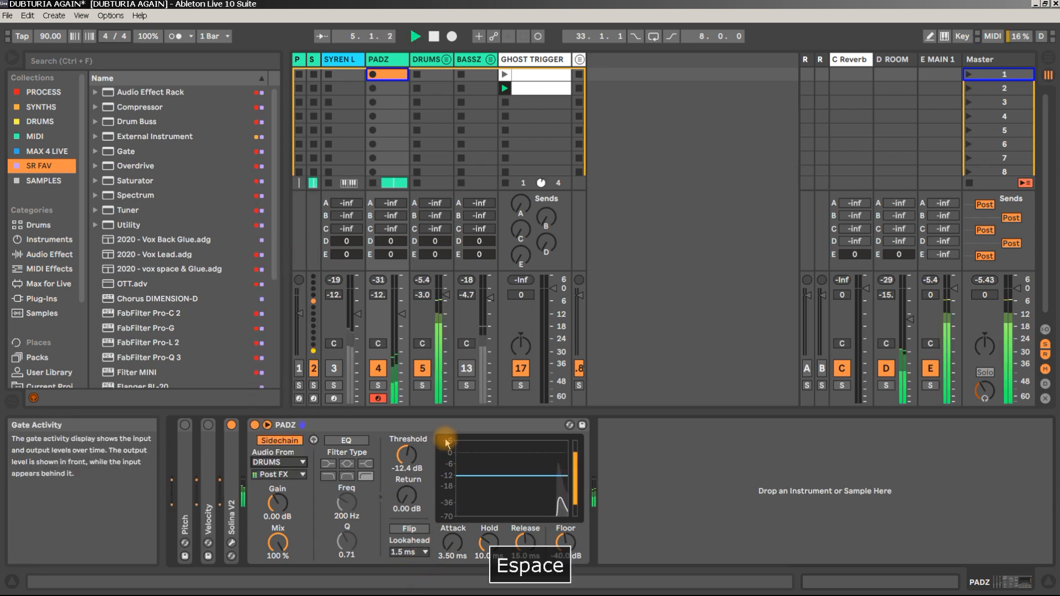
pyautogui.moveTo(402, 315); pyautogui.dragTo(403, 310)
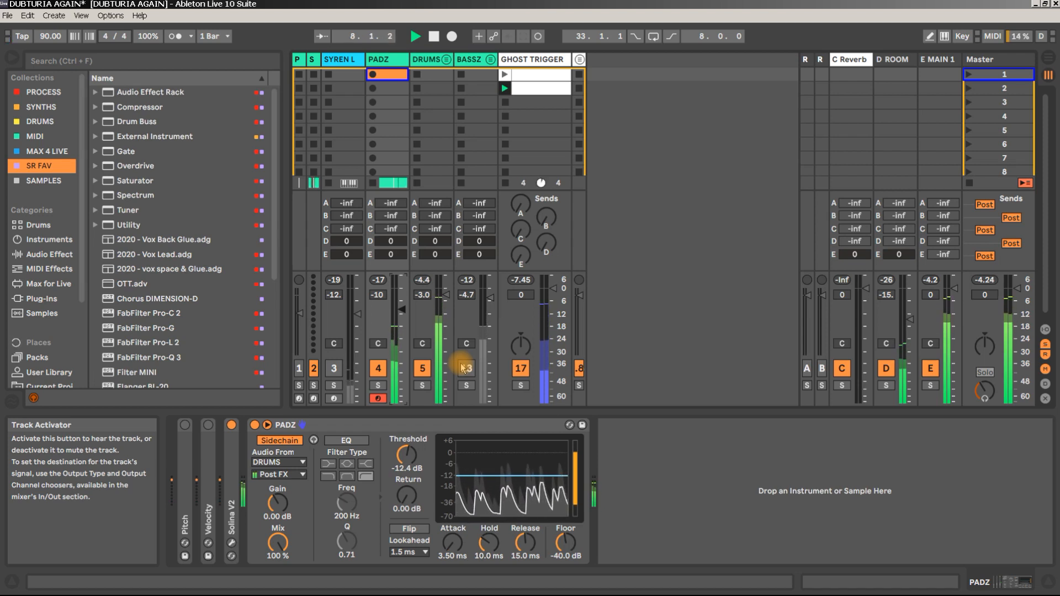
pyautogui.press('space')
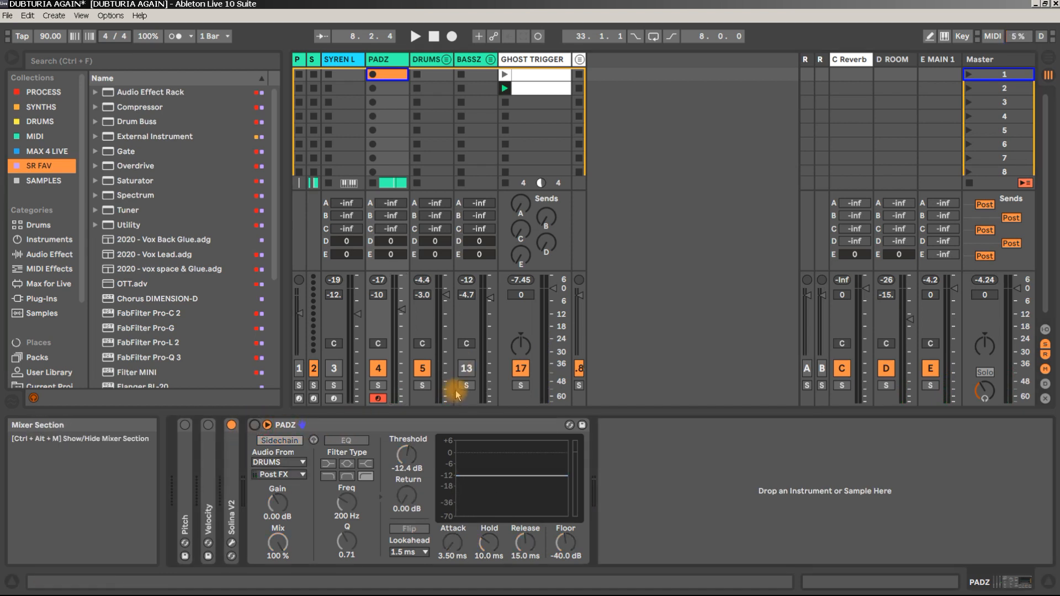
# Play the mix with the BASSZ track active at -6.7 dB, and reactivate the PADZ gate to hear the difference
pyautogui.press('space')
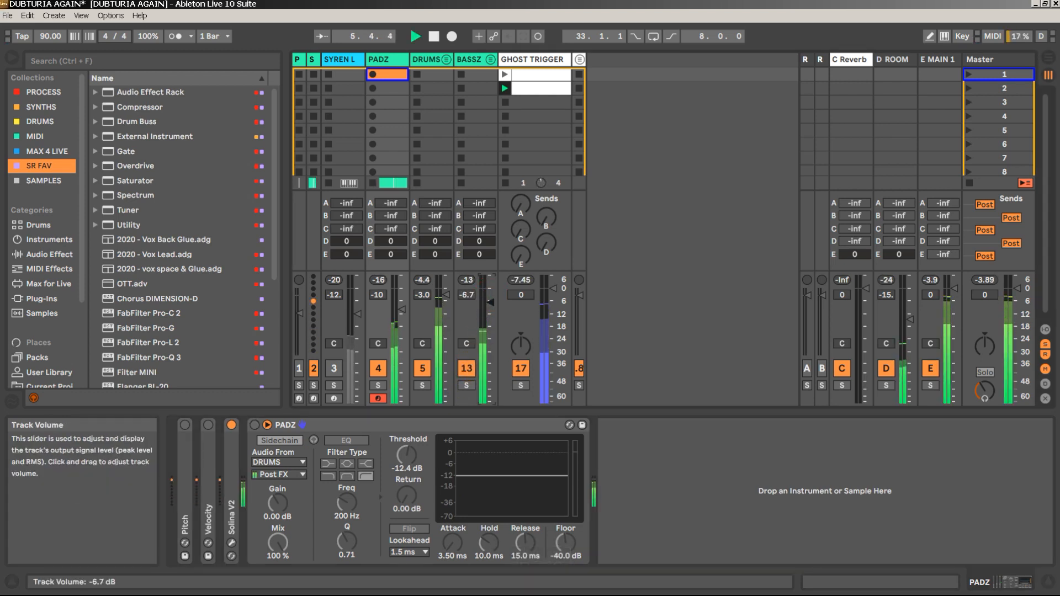
pyautogui.click(254, 425)
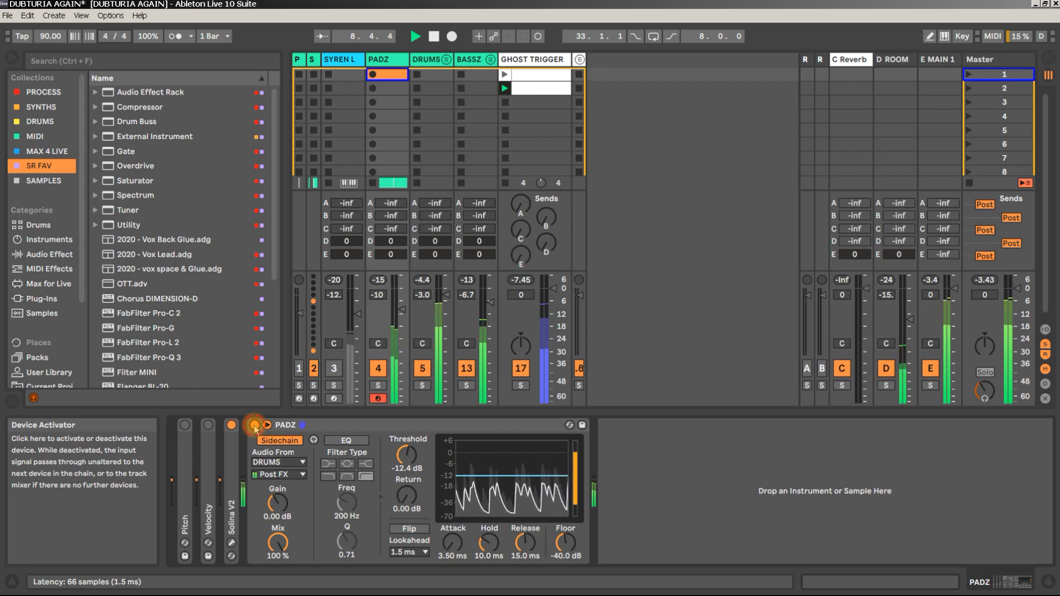
# Bypass the PADZ gate, lower its floor to -47.6 dB and reactivate it while the mix plays
pyautogui.click(254, 426)
pyautogui.moveTo(565, 544); pyautogui.dragTo(565, 553)
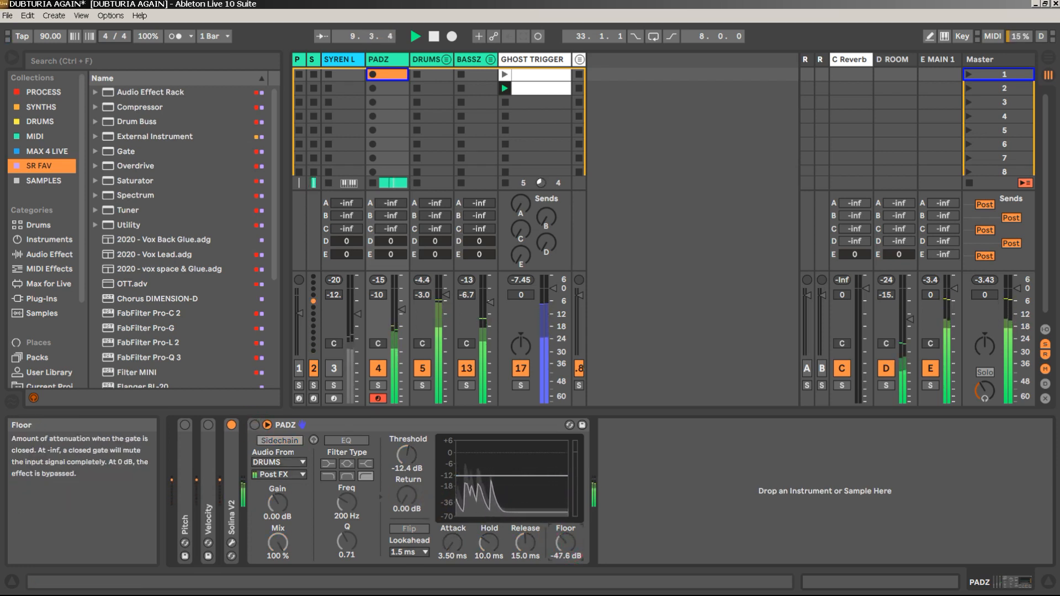
pyautogui.click(254, 425)
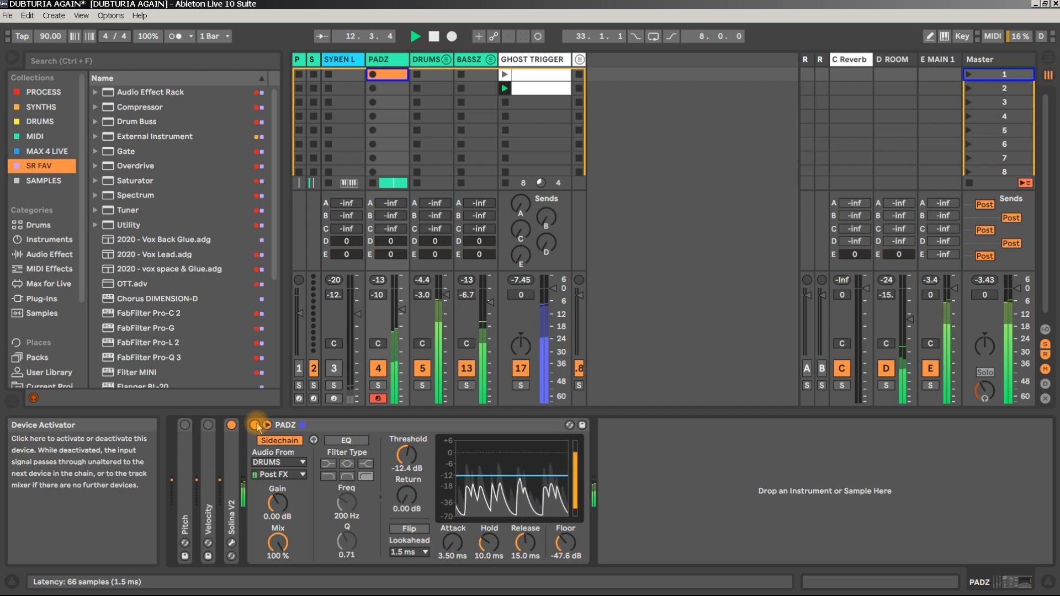
# Mute the DRUMS and BASSZ tracks and restart playback to hear the gated PADZ track without them
pyautogui.press('space')
pyautogui.click(419, 371)
pyautogui.press('space')
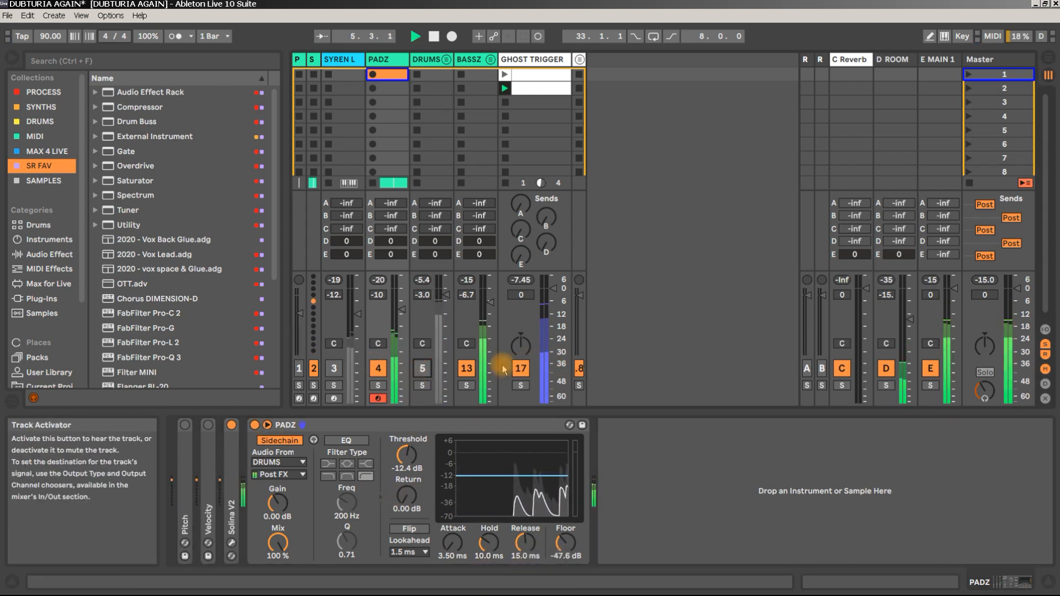
pyautogui.click(466, 368)
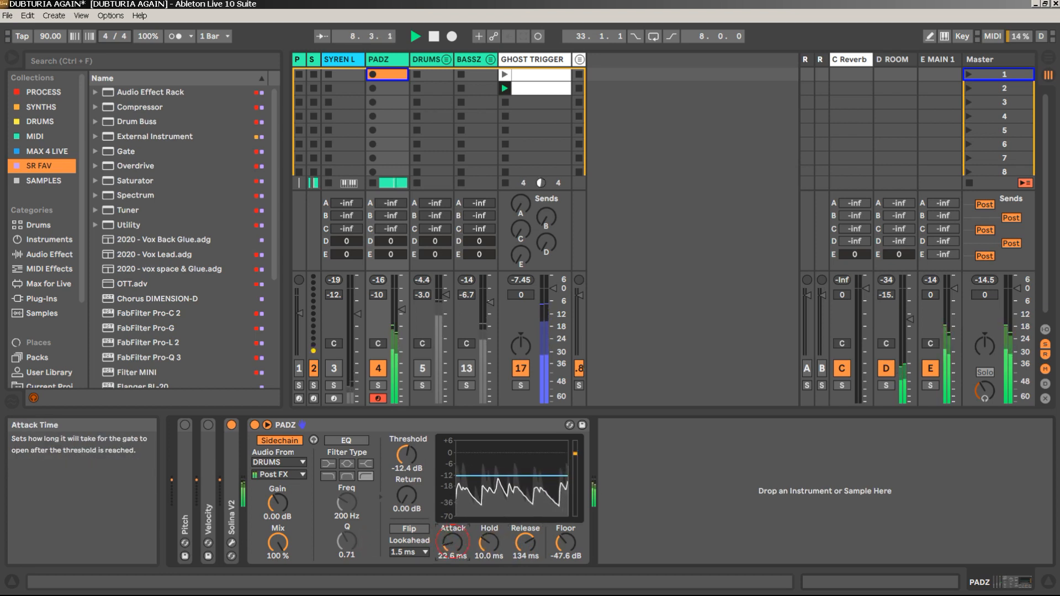
# Set the PADZ gate's attack to 22.6 ms and release to 39.3 ms, and compare the sound with the gate bypassed
pyautogui.moveTo(453, 543); pyautogui.dragTo(453, 545)
pyautogui.moveTo(525, 544); pyautogui.dragTo(525, 559)
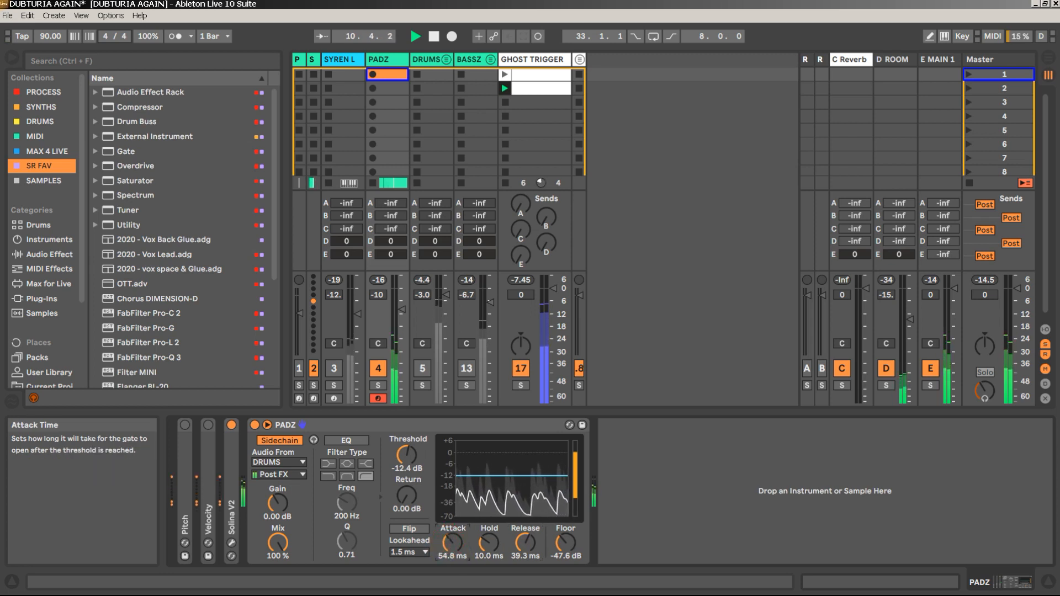
pyautogui.moveTo(445, 546); pyautogui.dragTo(446, 558)
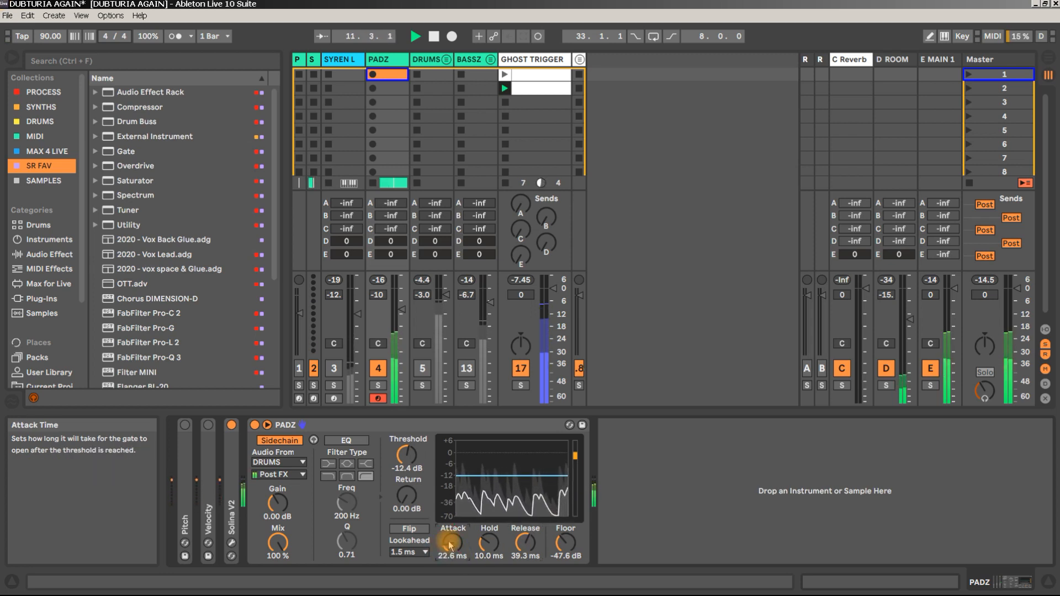
pyautogui.click(255, 425)
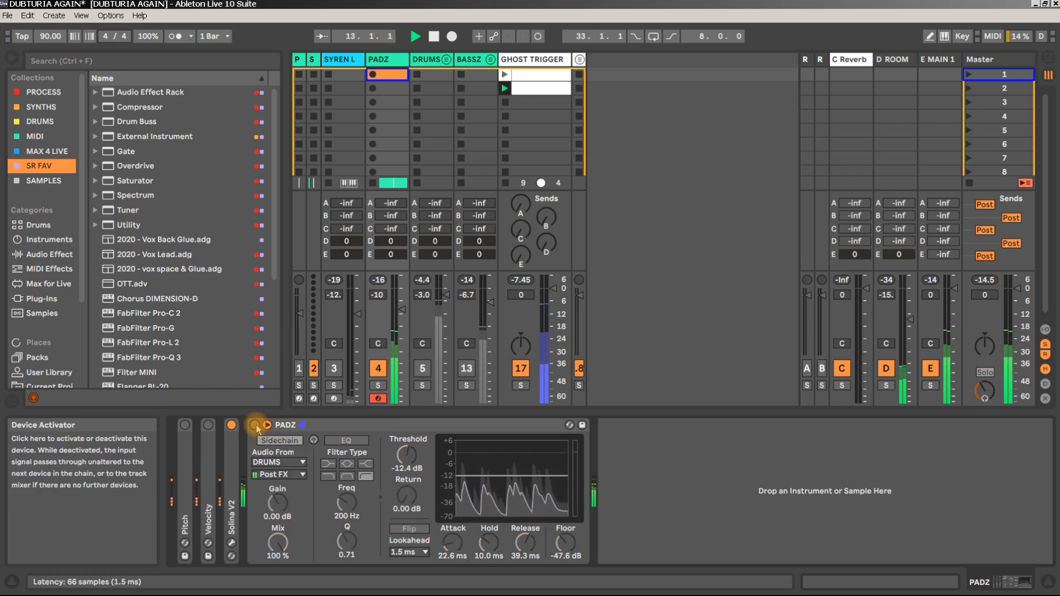
pyautogui.click(255, 425)
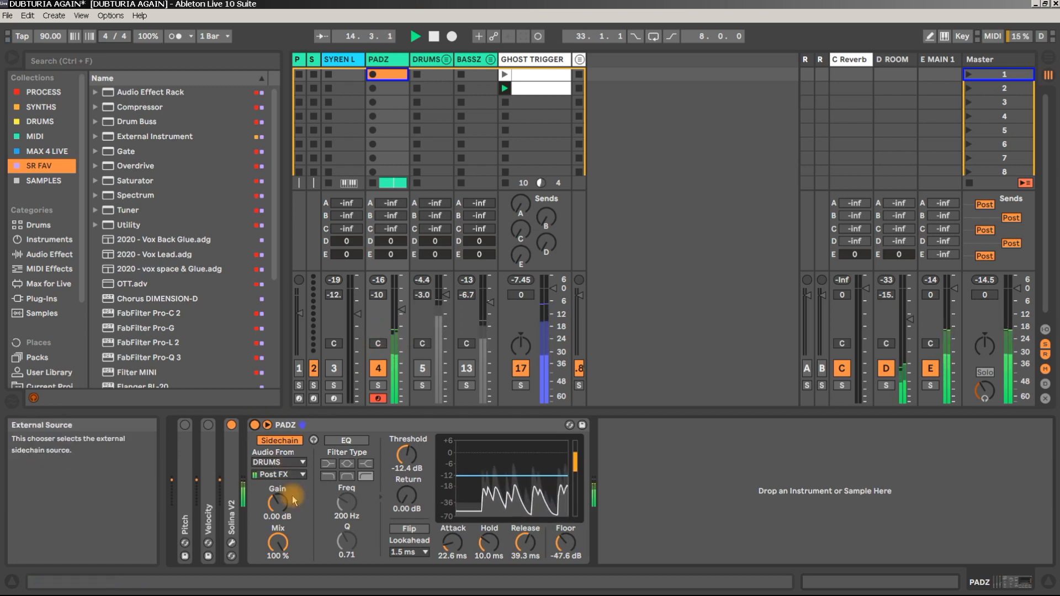
# Add a Utility after the PADZ gate with its gain at 3.89 dB, and stop playback
pyautogui.moveTo(124, 227); pyautogui.dragTo(674, 463)
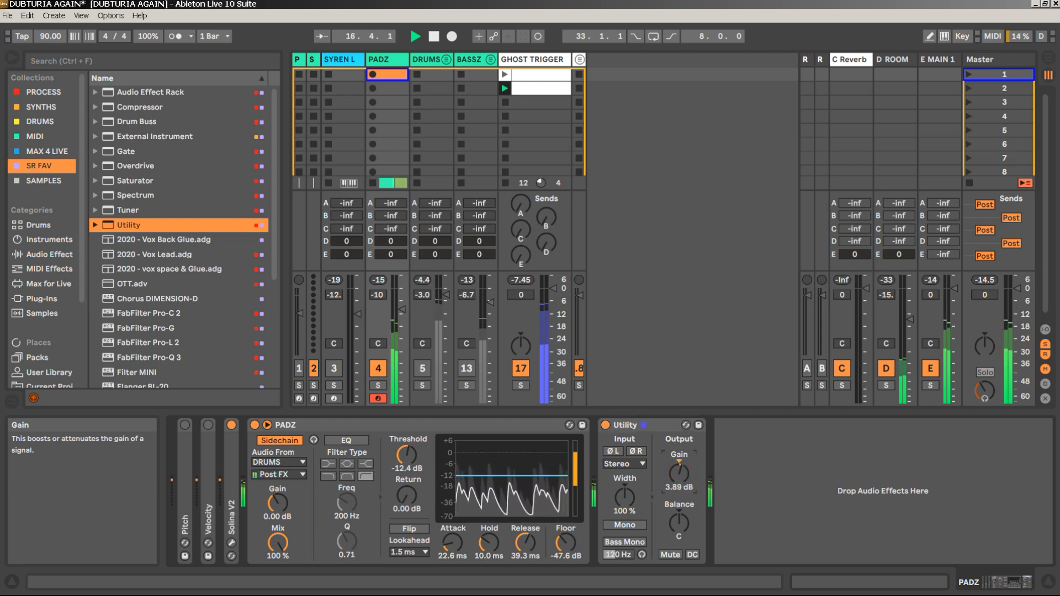
pyautogui.press('space')
# Group the PADZ gate and the Utility into an Audio Effect Rack and show its macro controls
pyautogui.click(662, 426)
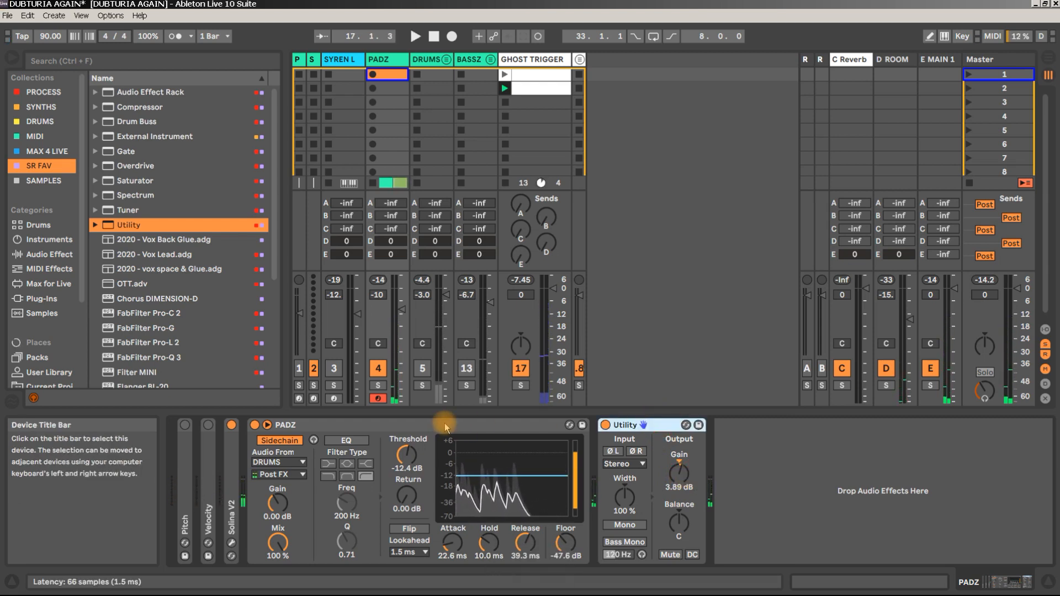
pyautogui.keyDown('shift'); pyautogui.click(432, 421); pyautogui.keyUp('shift')
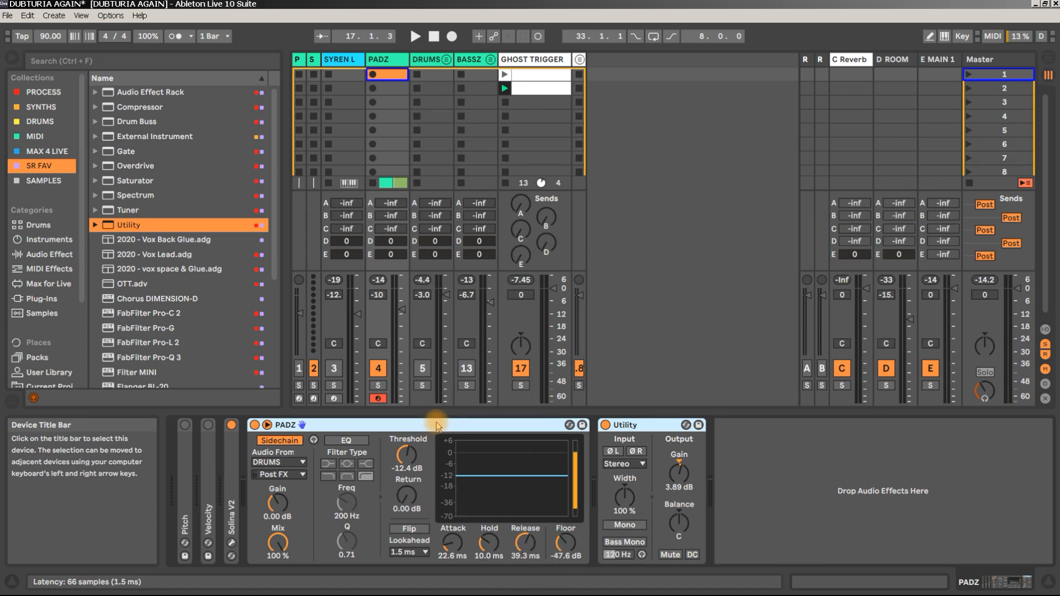
pyautogui.hotkey('ctrl', 'g')
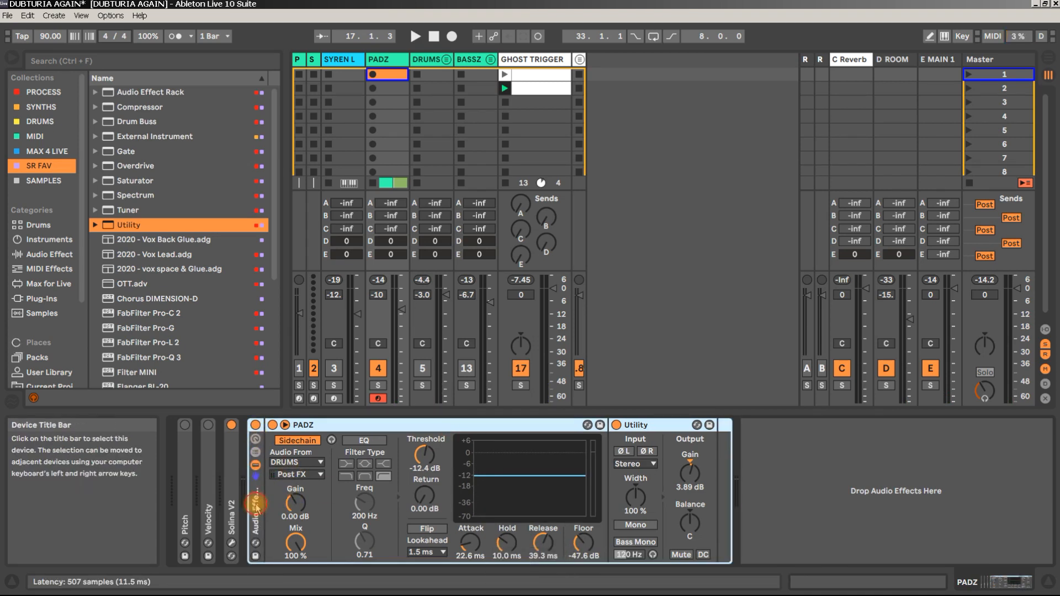
pyautogui.click(256, 440)
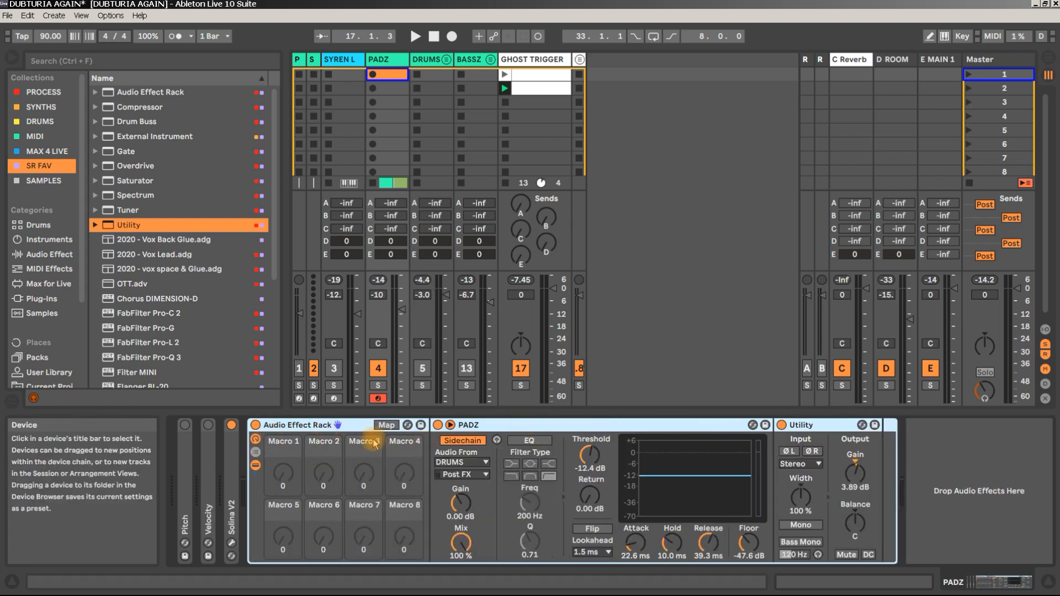
# Play the PADZ track, compare the Audio Effect Rack bypassed and active, and stop playback
pyautogui.press('space')
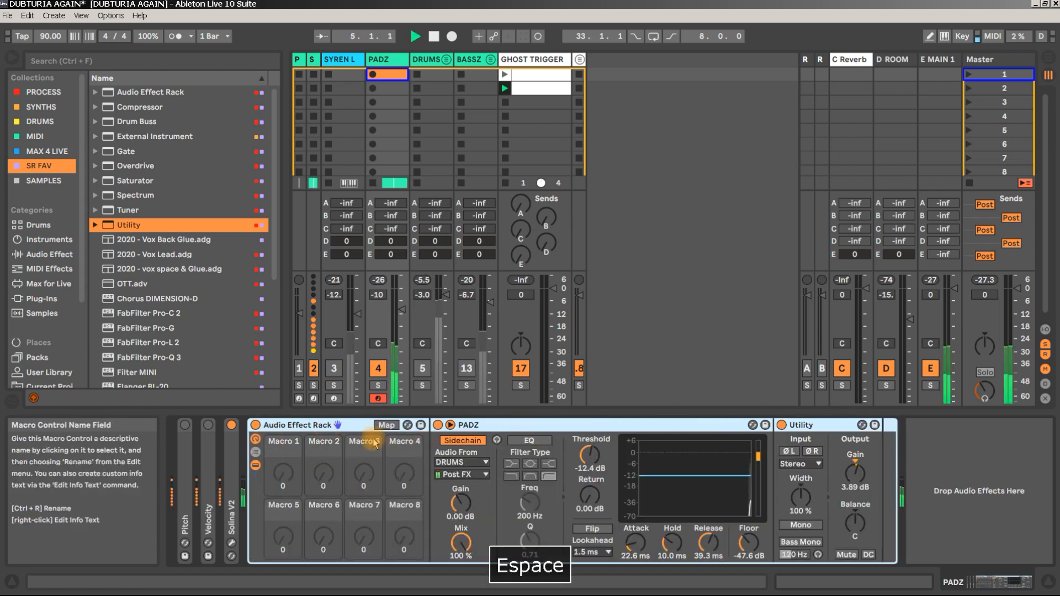
pyautogui.click(256, 426)
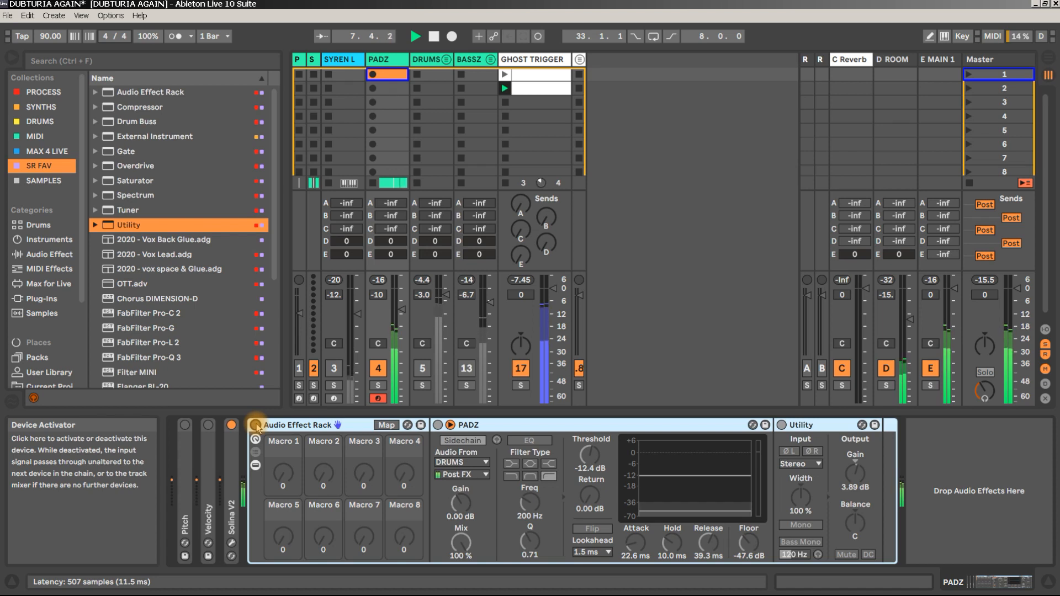
pyautogui.click(256, 425)
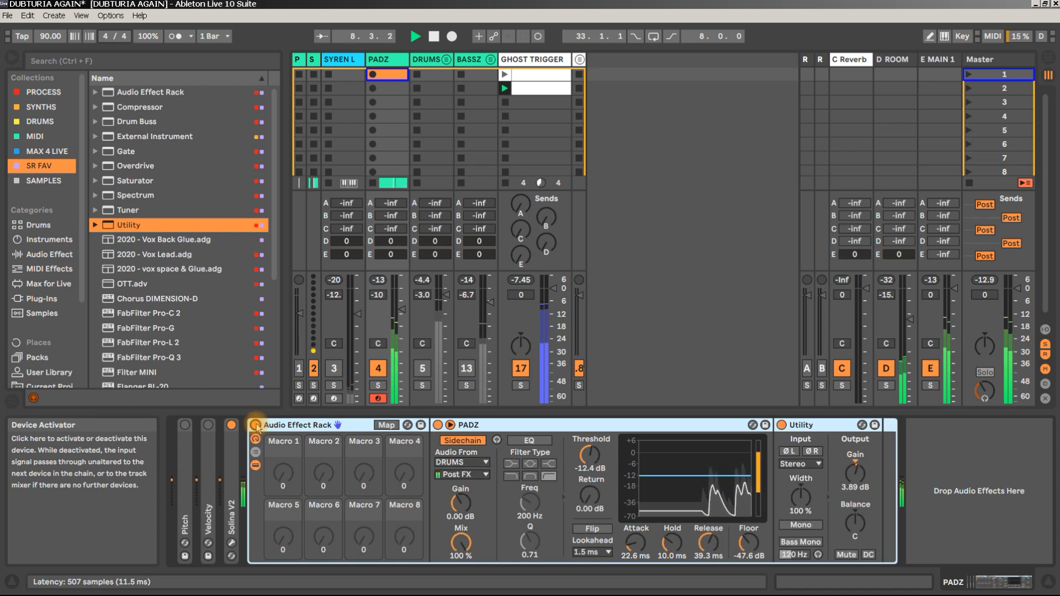
pyautogui.press('space')
pyautogui.press('space')
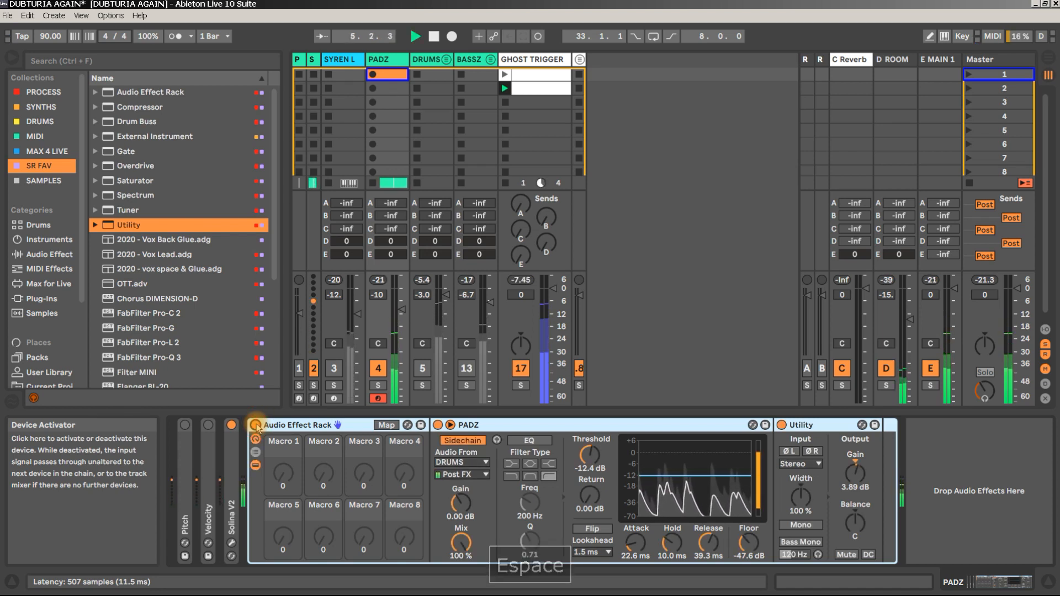
pyautogui.press('space')
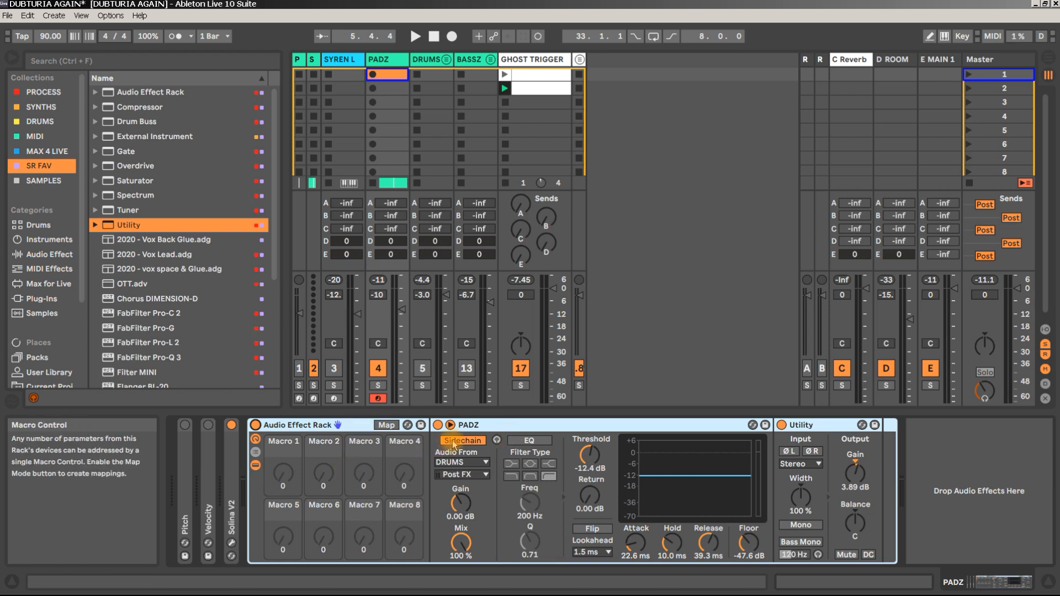
# Deactivate the Audio Effect Rack, audition the ungated PADZ sound, and stop playback
pyautogui.click(256, 424)
pyautogui.press('space')
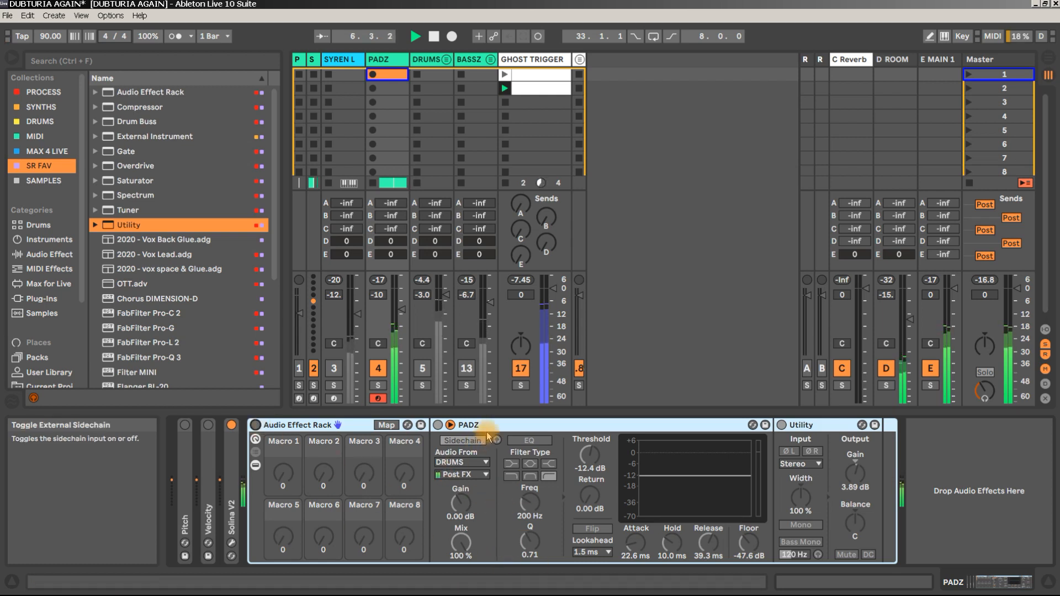
pyautogui.press('space')
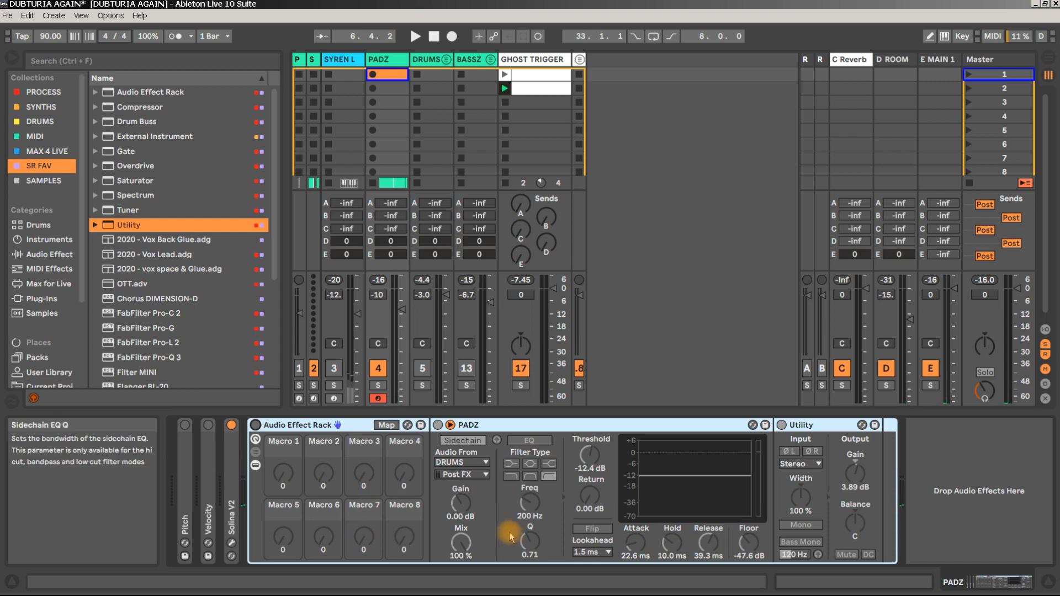
# Solo the GHOST TRIGGER track, show the mixer's In/Out section and route the track's output to Master
pyautogui.click(560, 64)
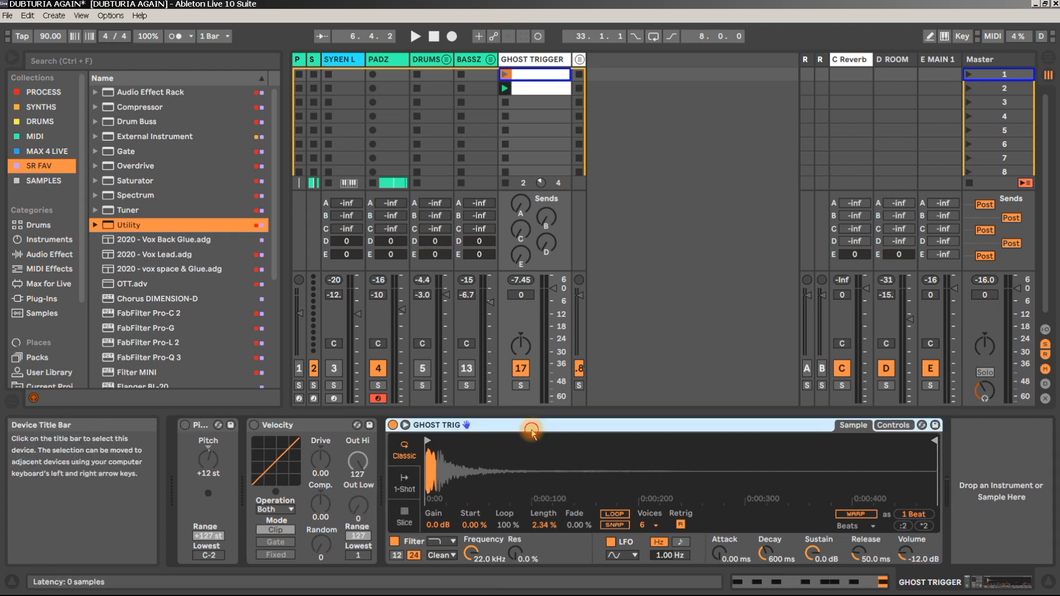
pyautogui.click(529, 428)
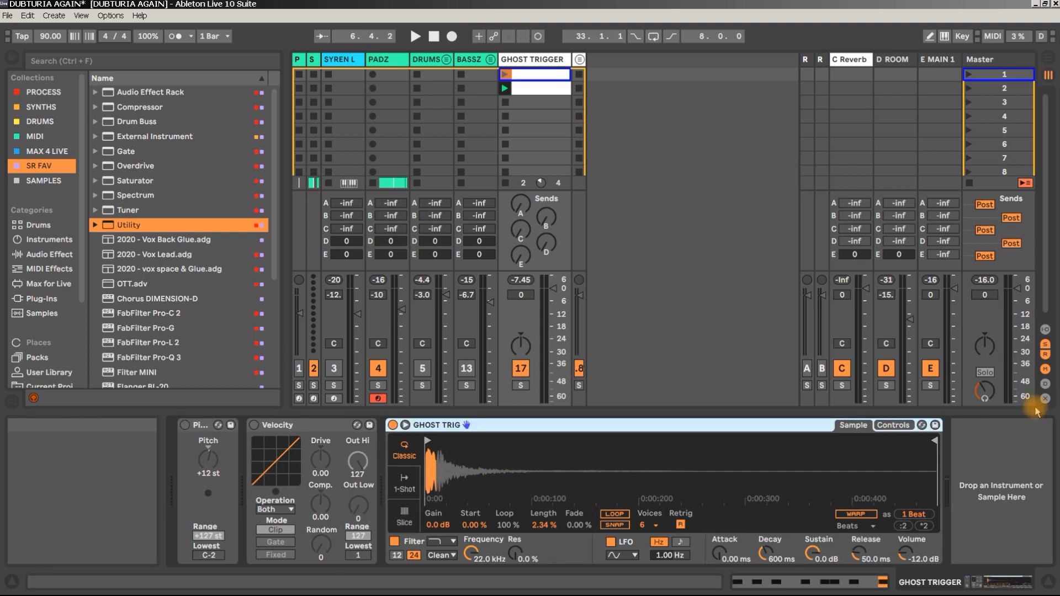
pyautogui.click(522, 385)
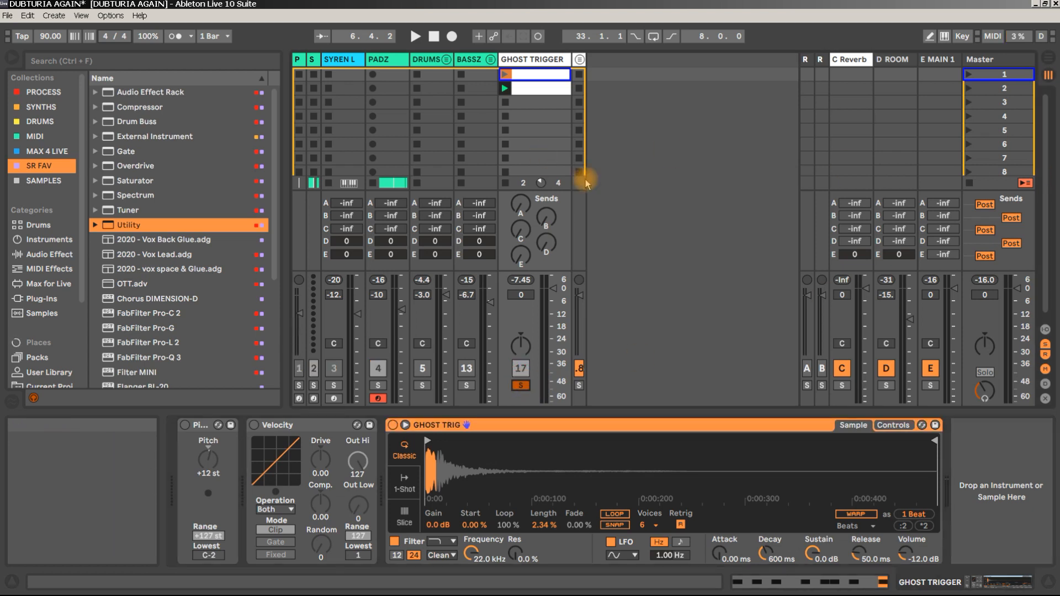
pyautogui.click(1046, 331)
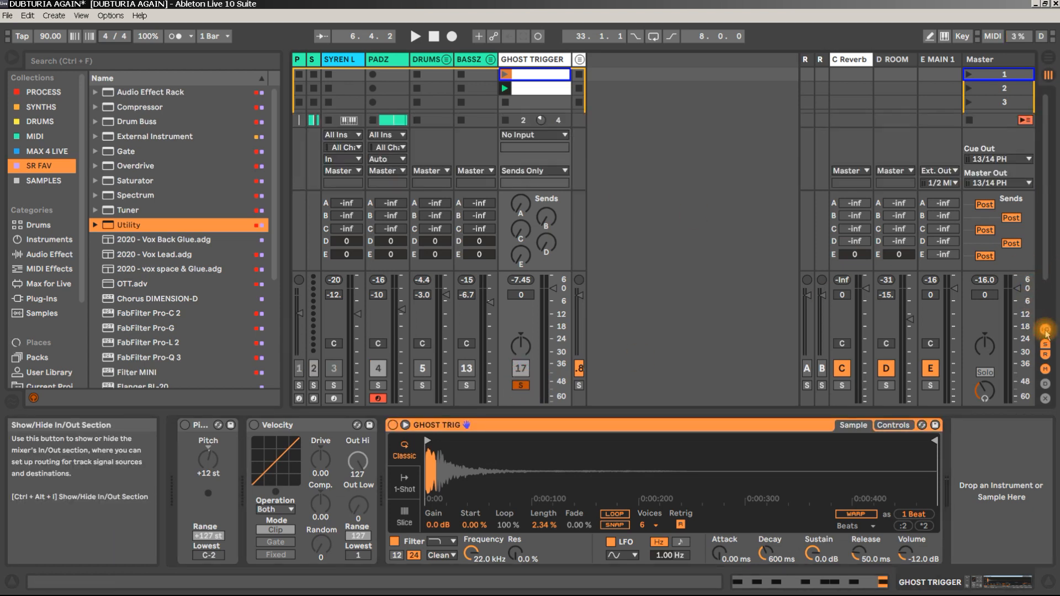
pyautogui.click(544, 171)
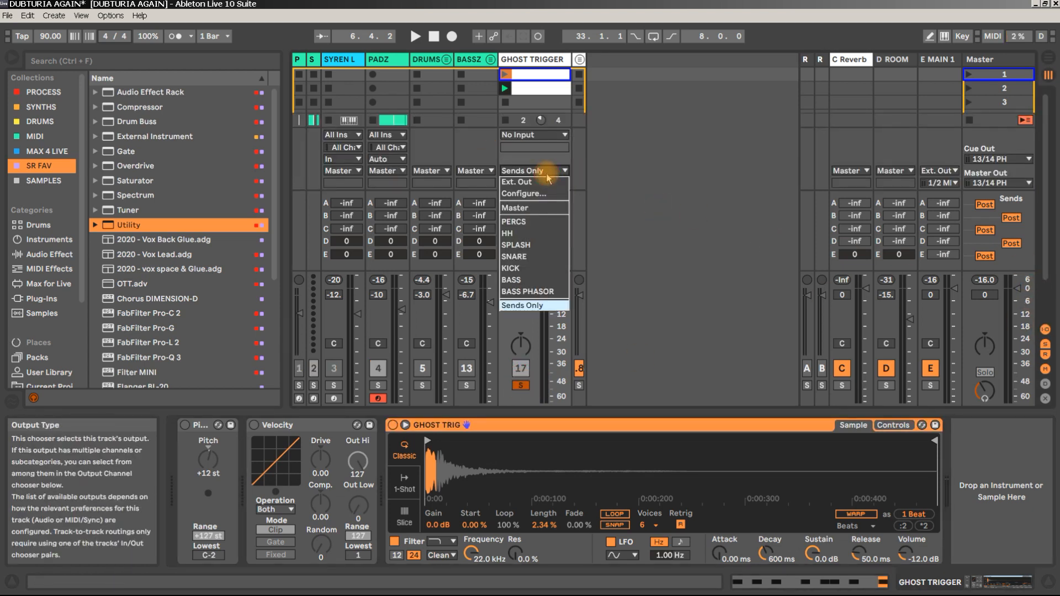
pyautogui.click(531, 208)
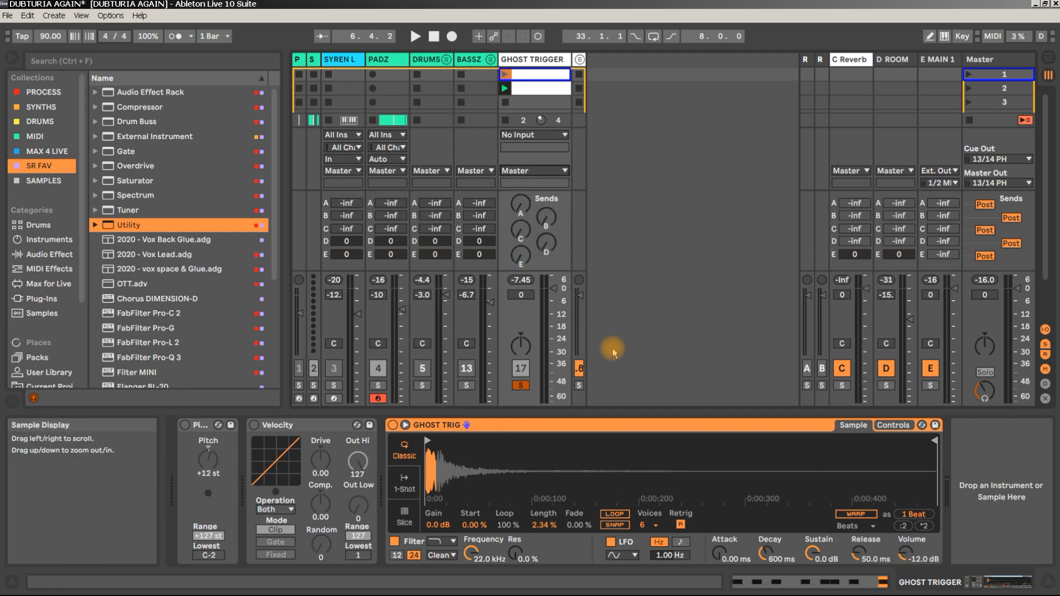
# Play the soloed GHOST TRIGGER track, launch its first clip and open the clip's notes in an enlarged editor, and stop playback
pyautogui.press('space')
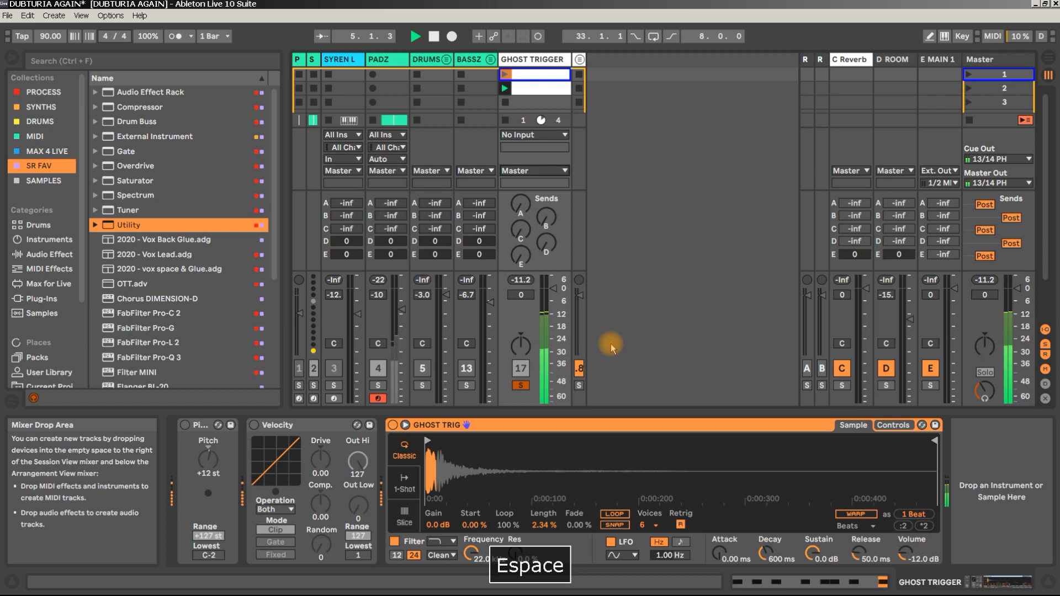
pyautogui.click(504, 74)
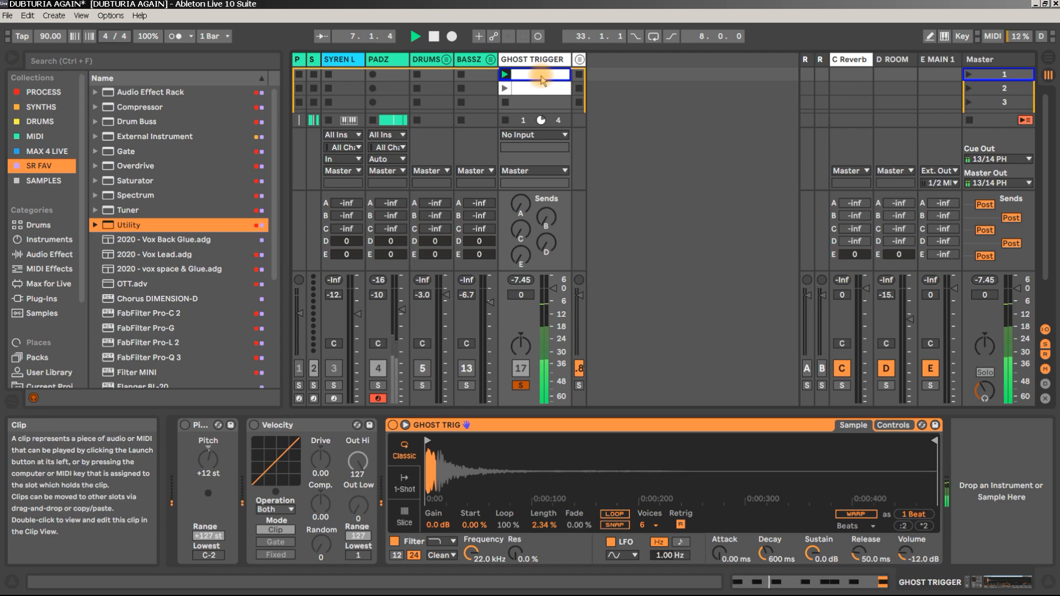
pyautogui.doubleClick(541, 77)
pyautogui.moveTo(630, 414); pyautogui.dragTo(632, 292)
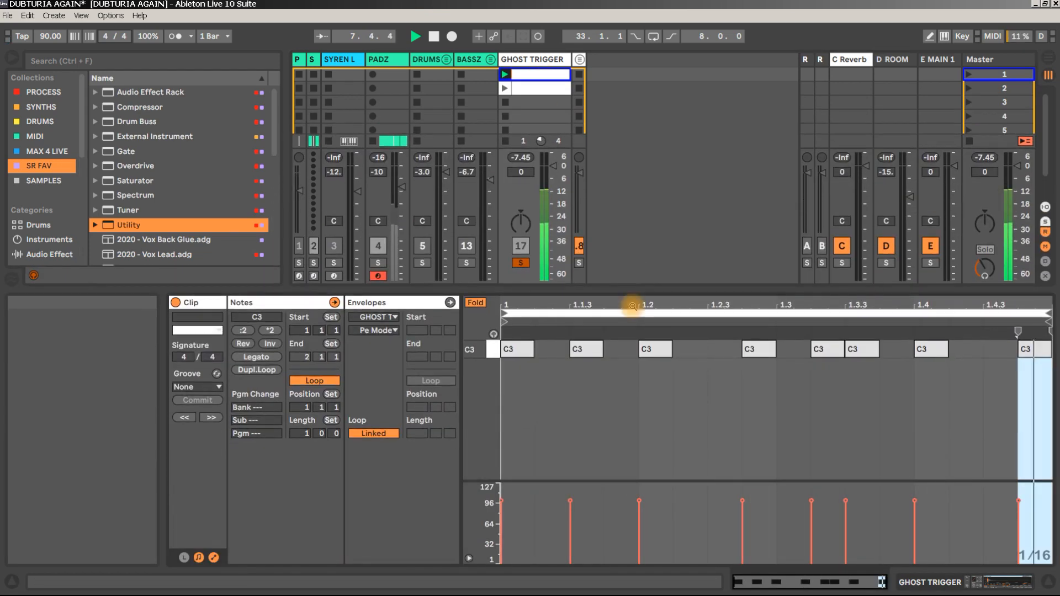
pyautogui.press('space')
# Show the GHOST TRIGGER track's devices and try other sample lengths in the GHOST TRIG Simpler during playback
pyautogui.click(544, 61)
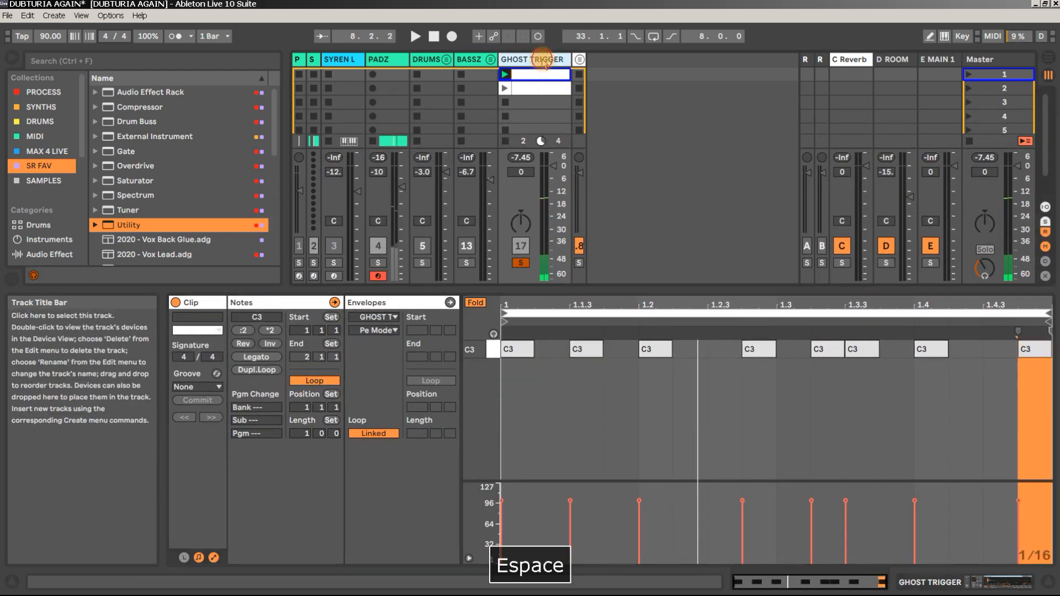
pyautogui.doubleClick(544, 61)
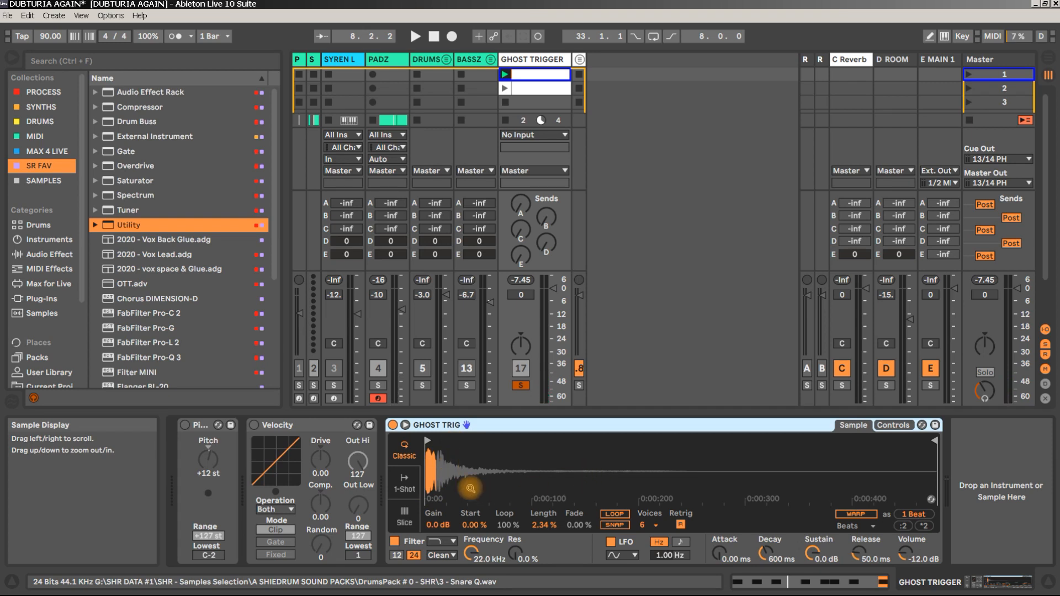
pyautogui.press('space')
pyautogui.moveTo(544, 525); pyautogui.dragTo(544, 453)
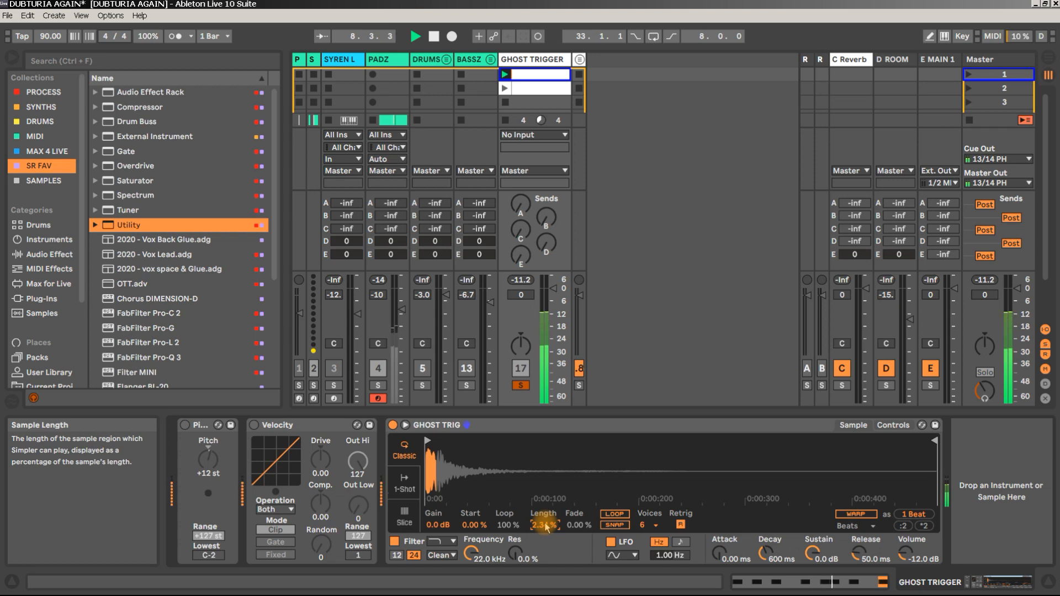
pyautogui.press('space')
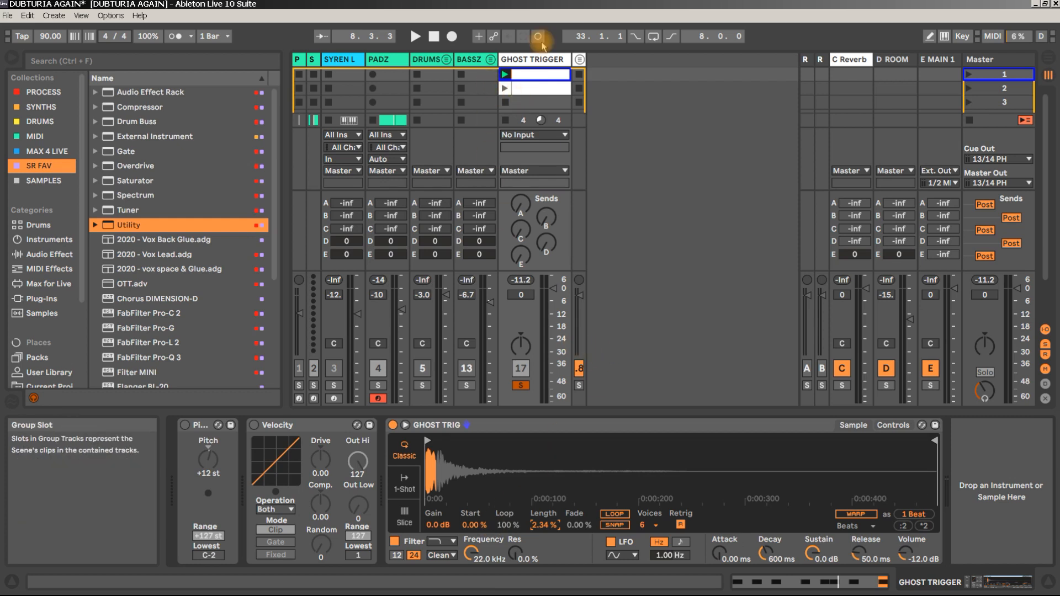
# Replay the GHOST TRIGGER clip and take the track out of solo
pyautogui.press('space')
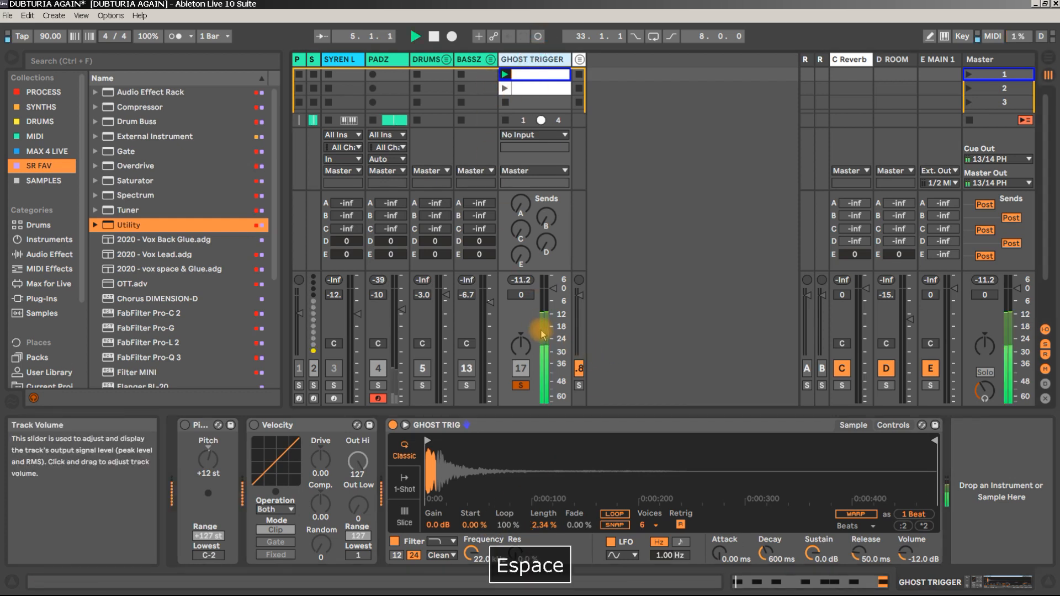
pyautogui.click(518, 386)
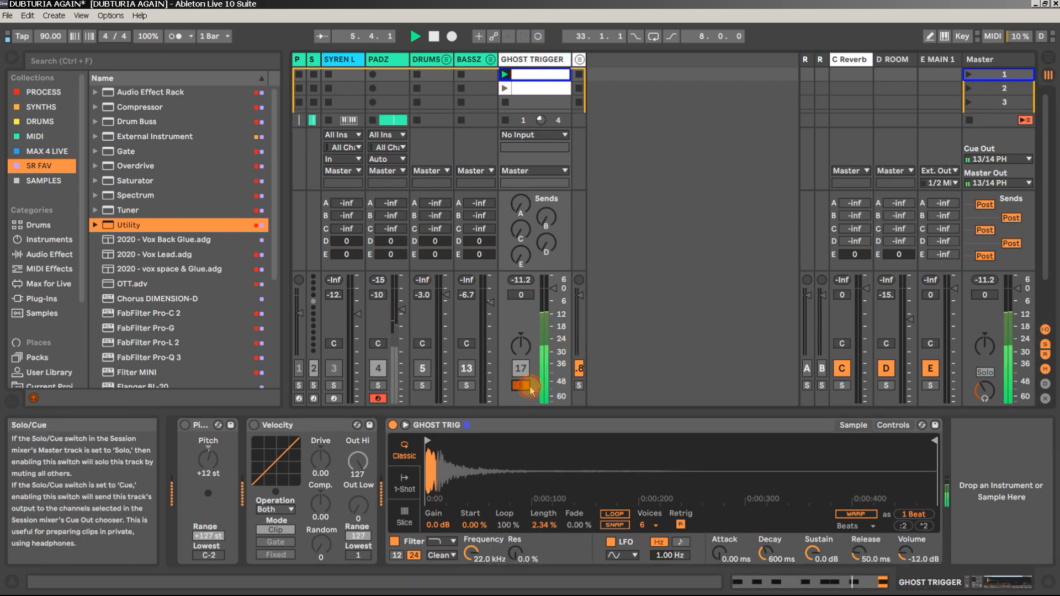
# Audition the DRUMS track together with the ghost trigger, mute DRUMS again and stop playback
pyautogui.click(422, 368)
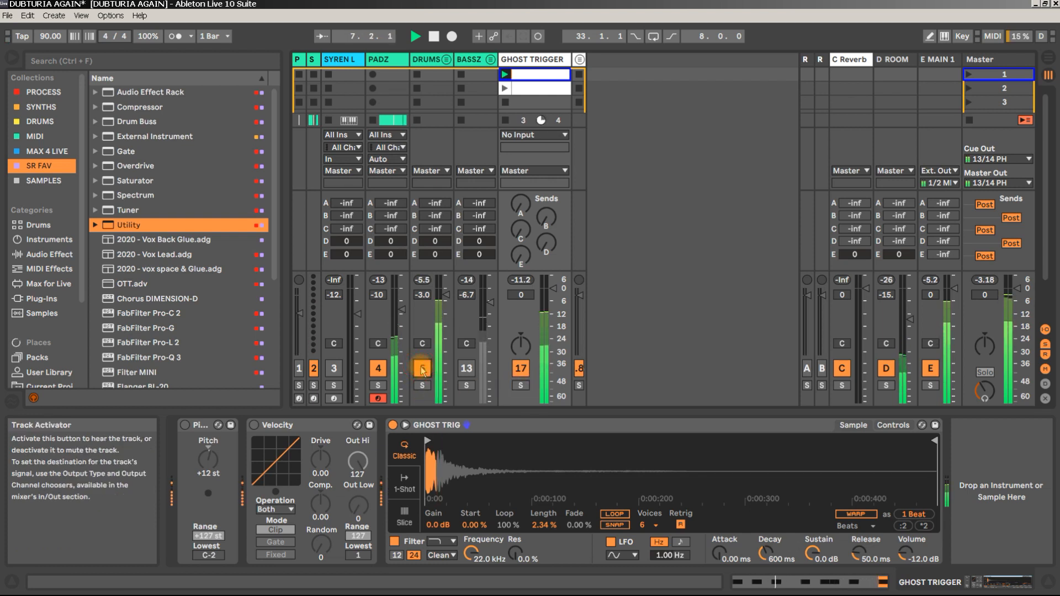
pyautogui.click(423, 370)
pyautogui.press('space')
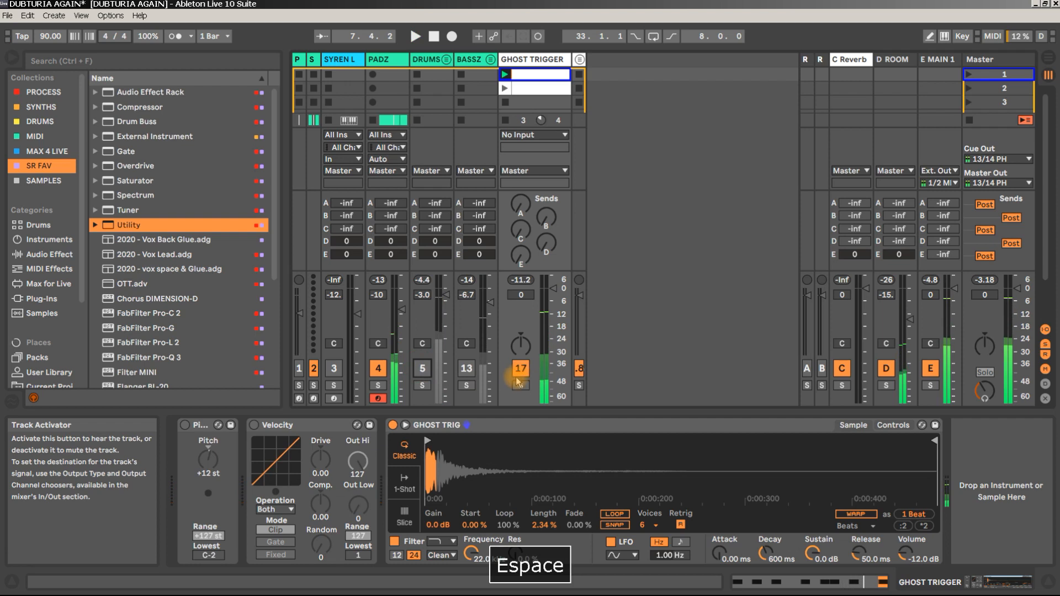
# Route the GHOST TRIGGER track's output to Sends Only and check the result with a short playback
pyautogui.click(541, 172)
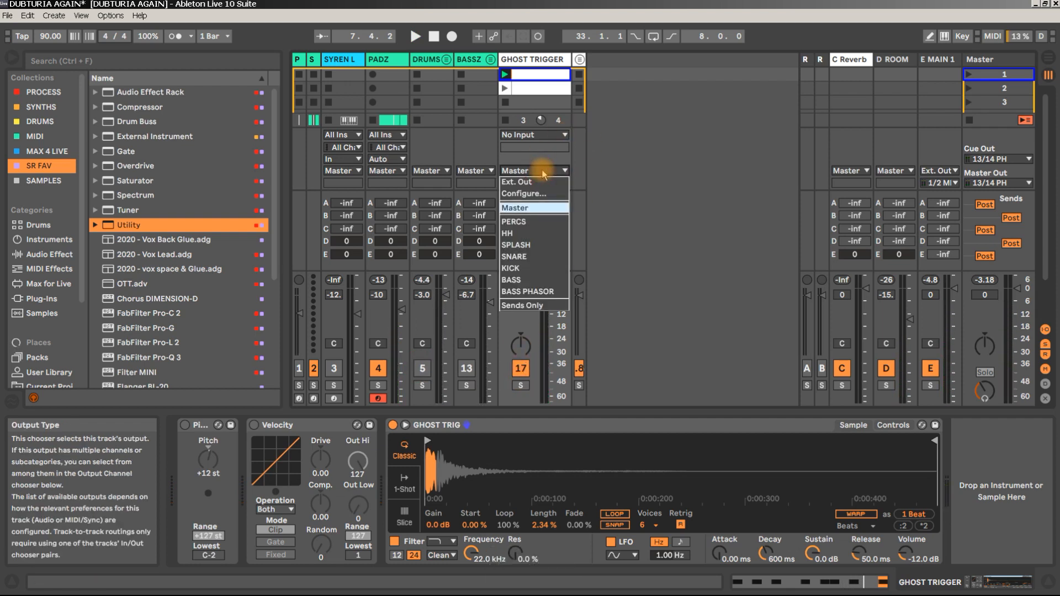
pyautogui.click(547, 309)
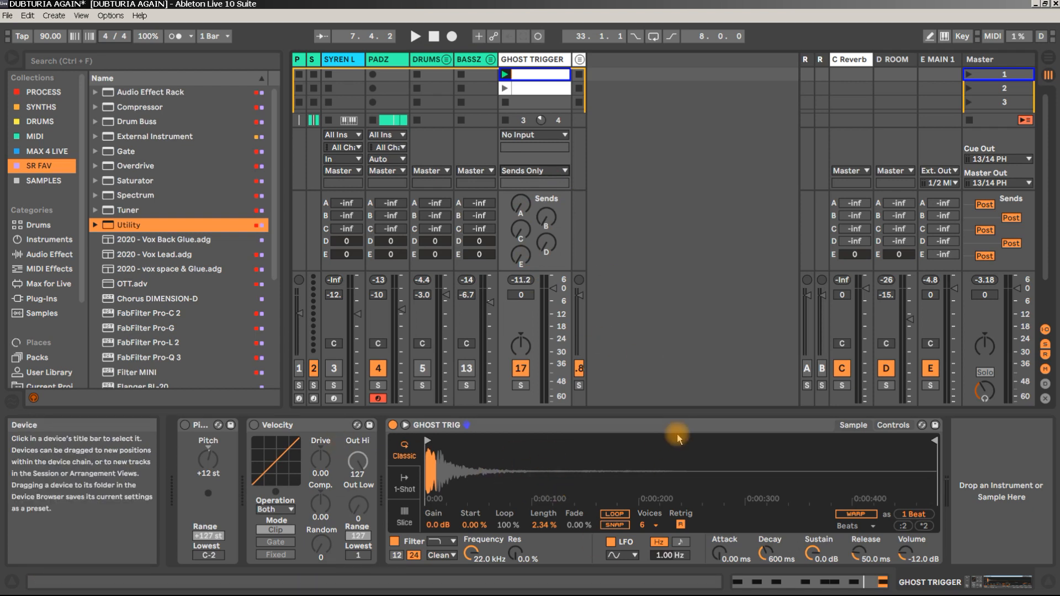
pyautogui.press('space')
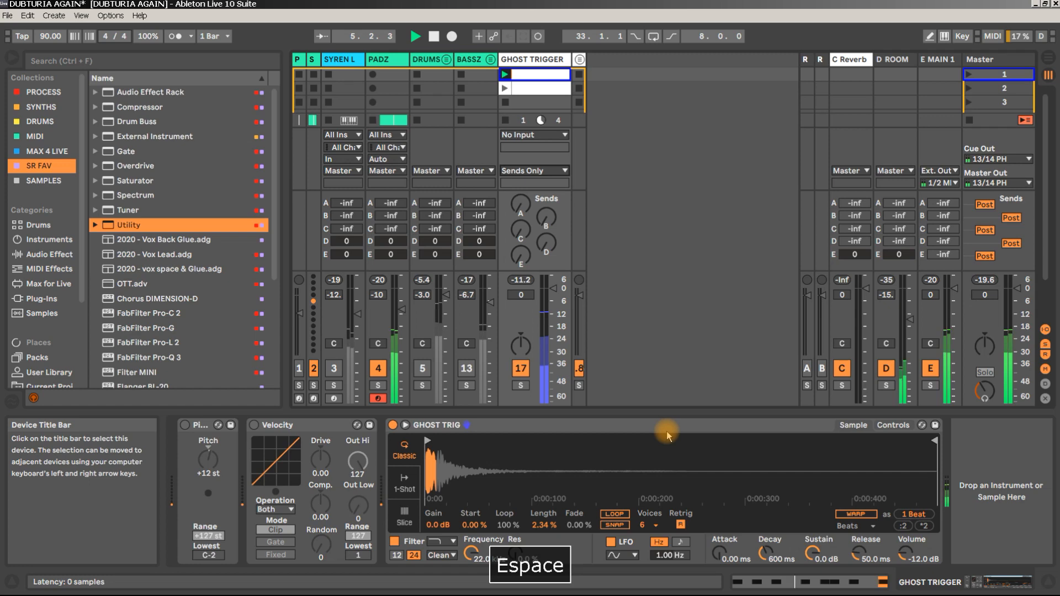
pyautogui.press('space')
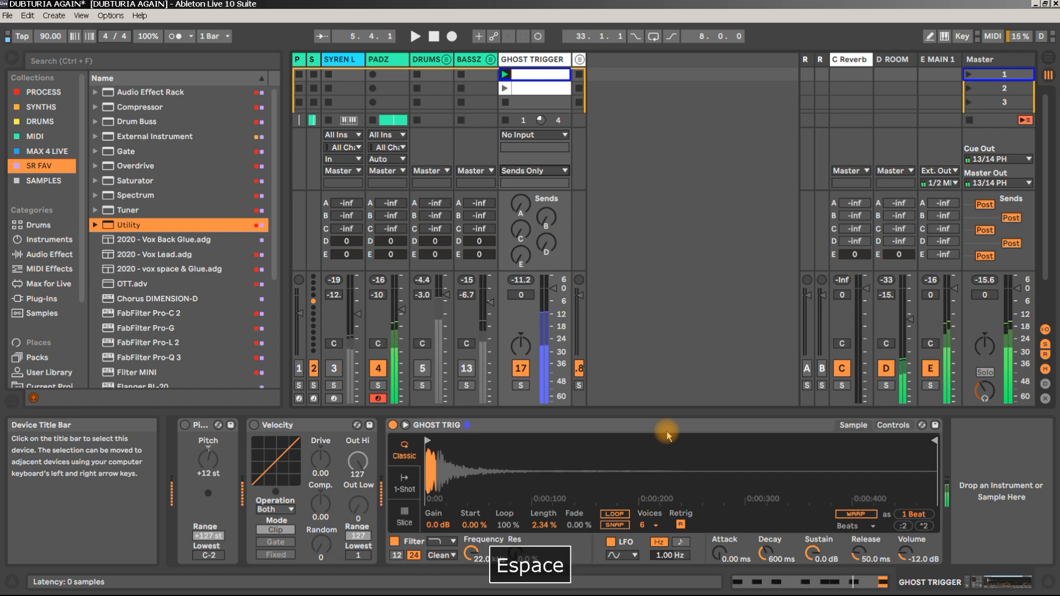
# Reactivate the Audio Effect Rack on the PADZ track and select the Gate inside it
pyautogui.click(400, 73)
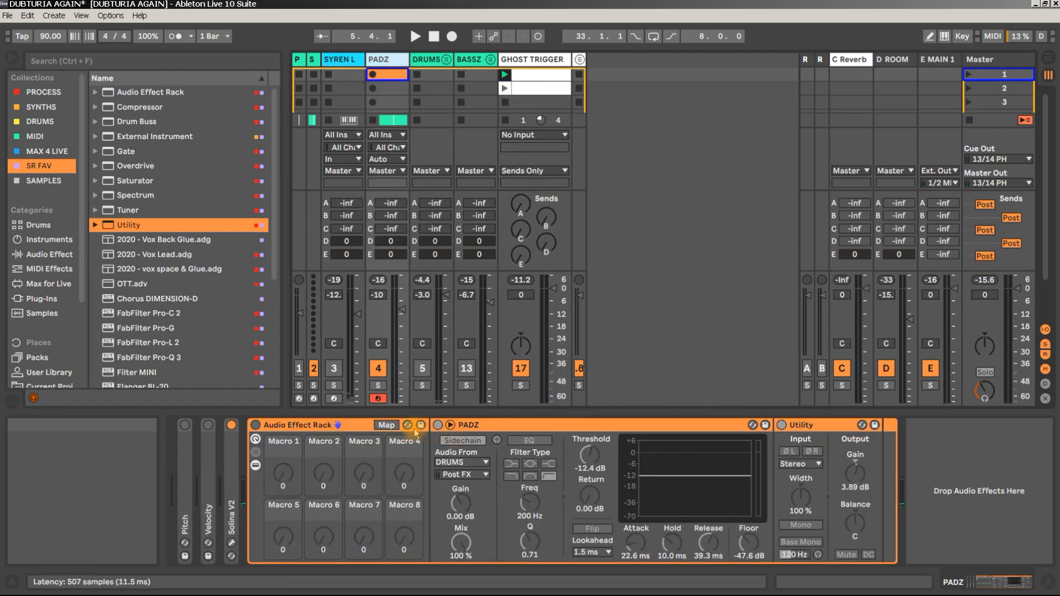
pyautogui.click(255, 424)
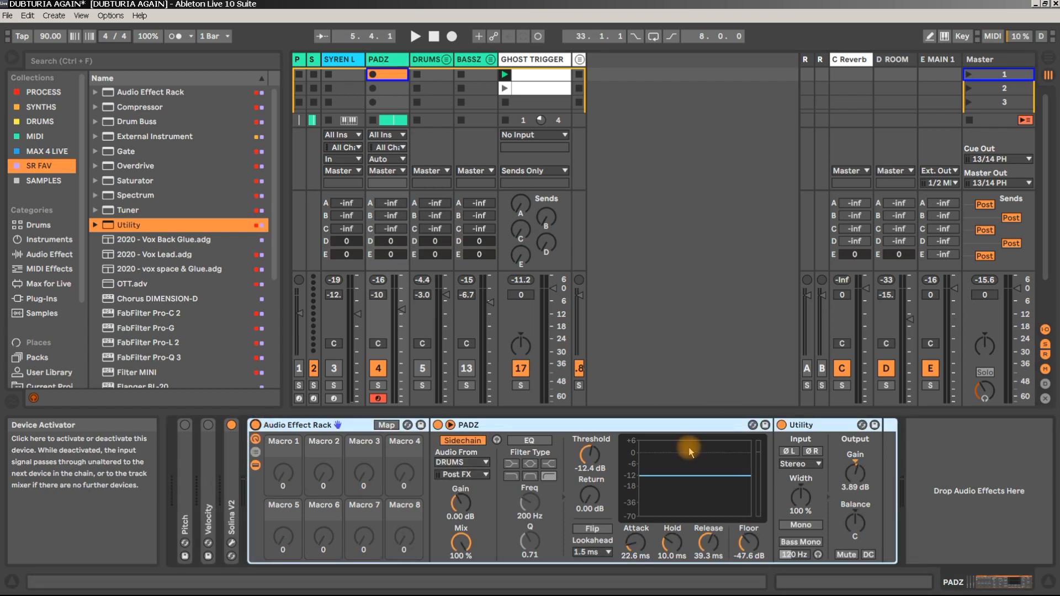
pyautogui.click(636, 429)
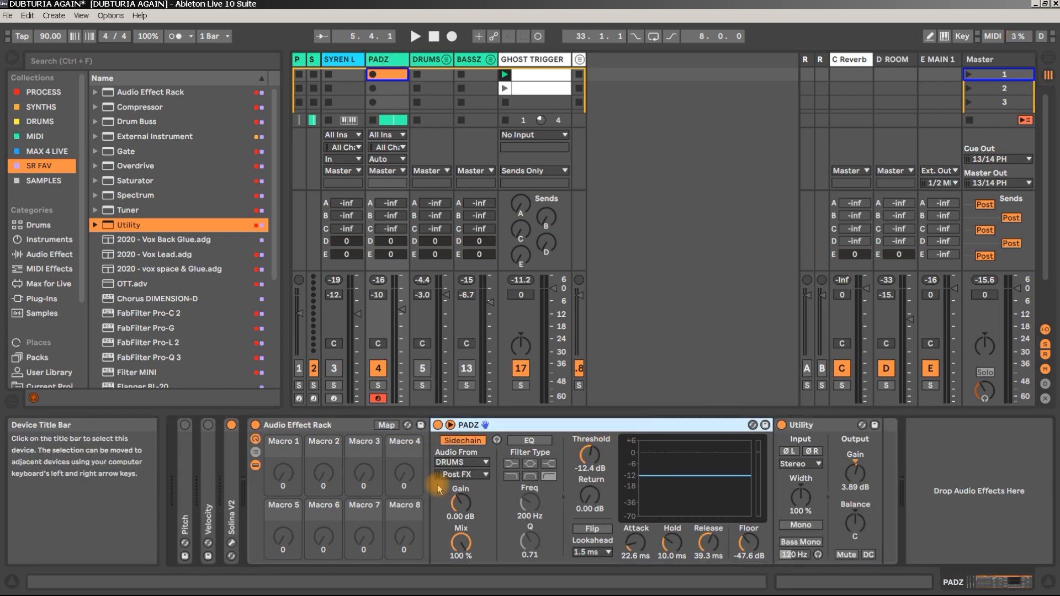
# Set the PADZ Gate's sidechain source to GHOST TRIGGER and lower its threshold to -24.7 dB during playback
pyautogui.click(463, 462)
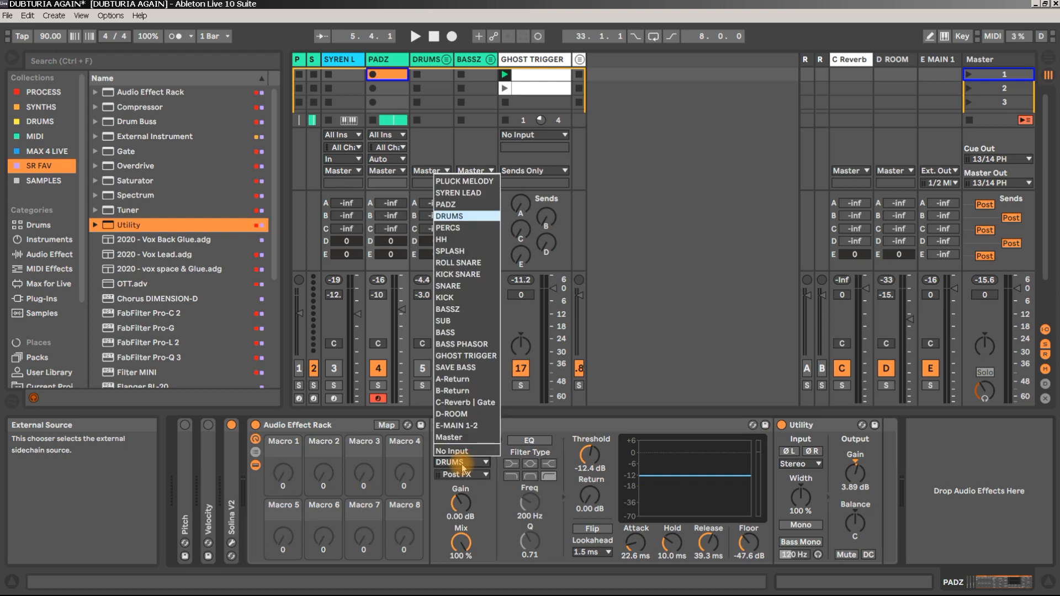
pyautogui.click(467, 356)
pyautogui.press('space')
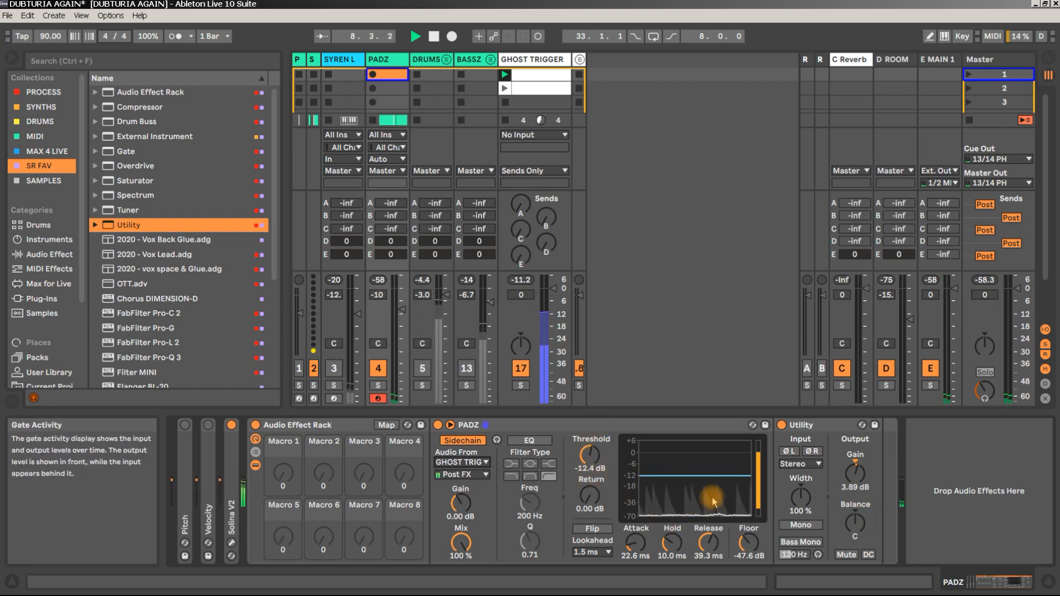
pyautogui.moveTo(590, 454); pyautogui.dragTo(589, 469)
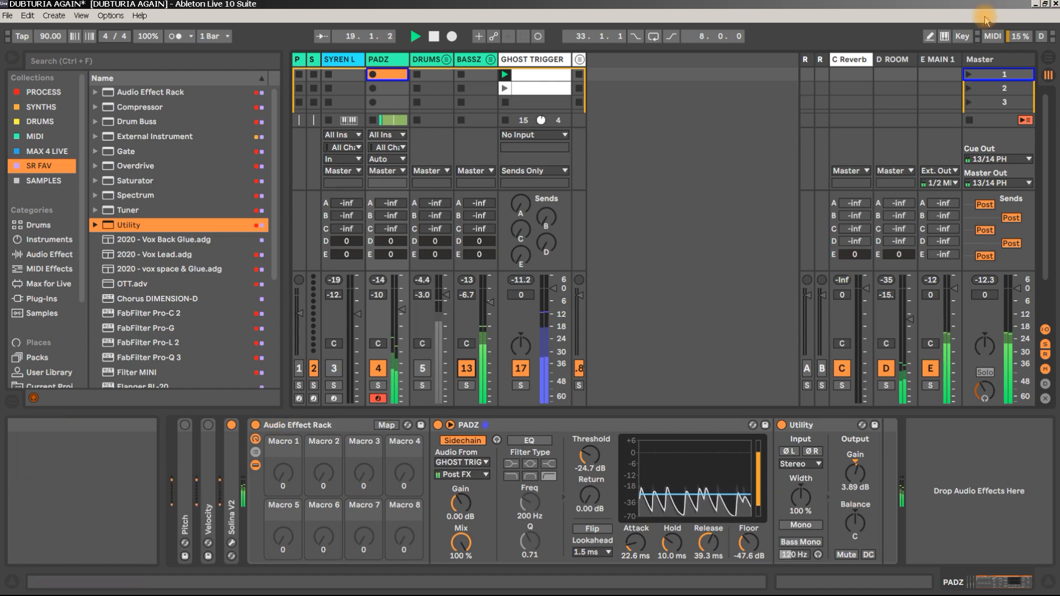
# Unfold and enlarge the PADZ track in the Arrangement, mute BASSZ and show the automation lanes
pyautogui.click(1054, 59)
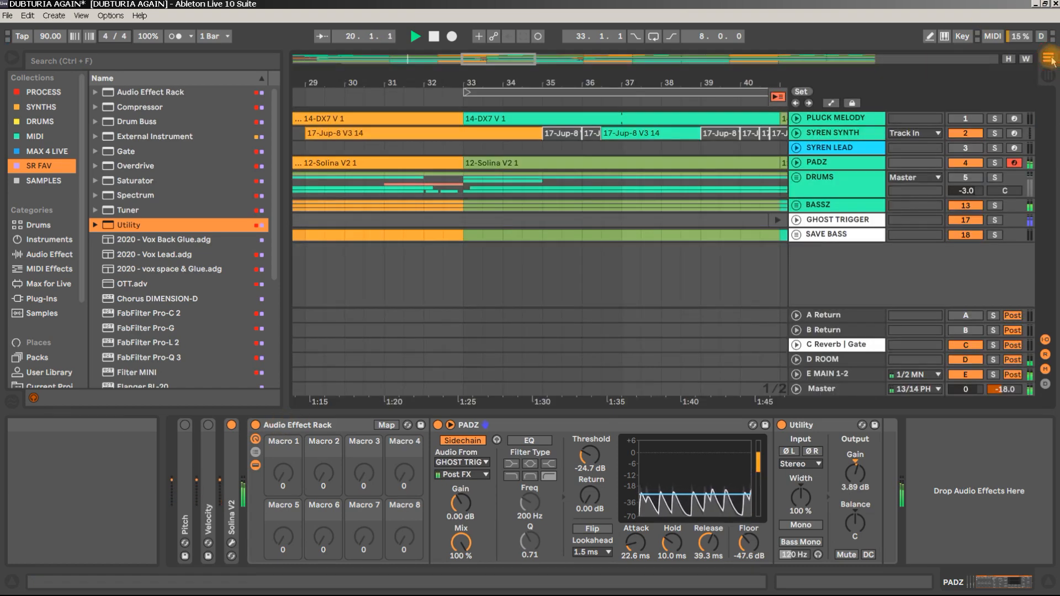
pyautogui.click(798, 164)
pyautogui.moveTo(828, 180); pyautogui.dragTo(832, 193)
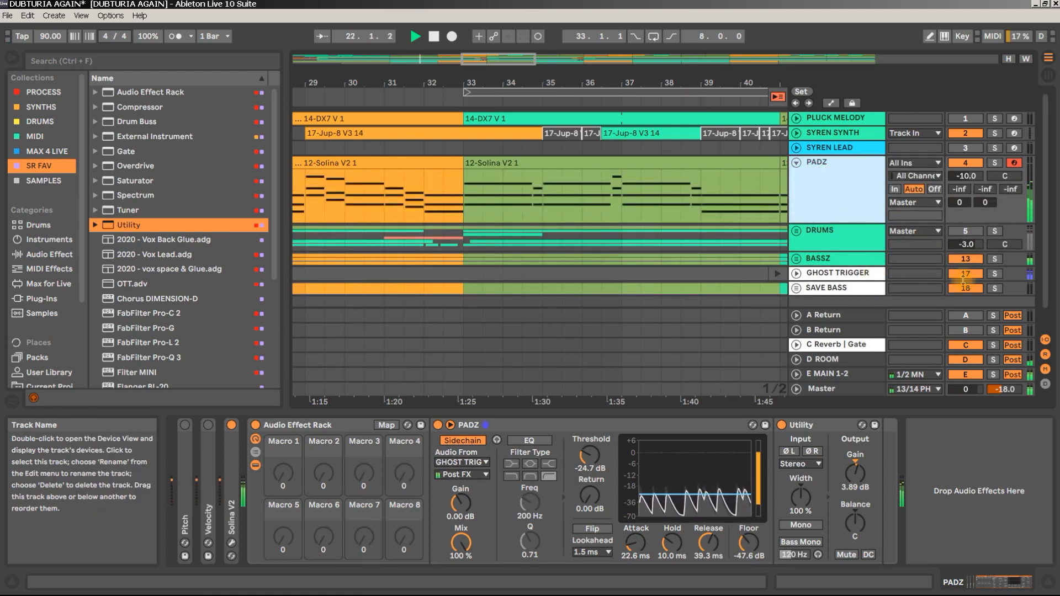
pyautogui.click(966, 259)
pyautogui.click(836, 183)
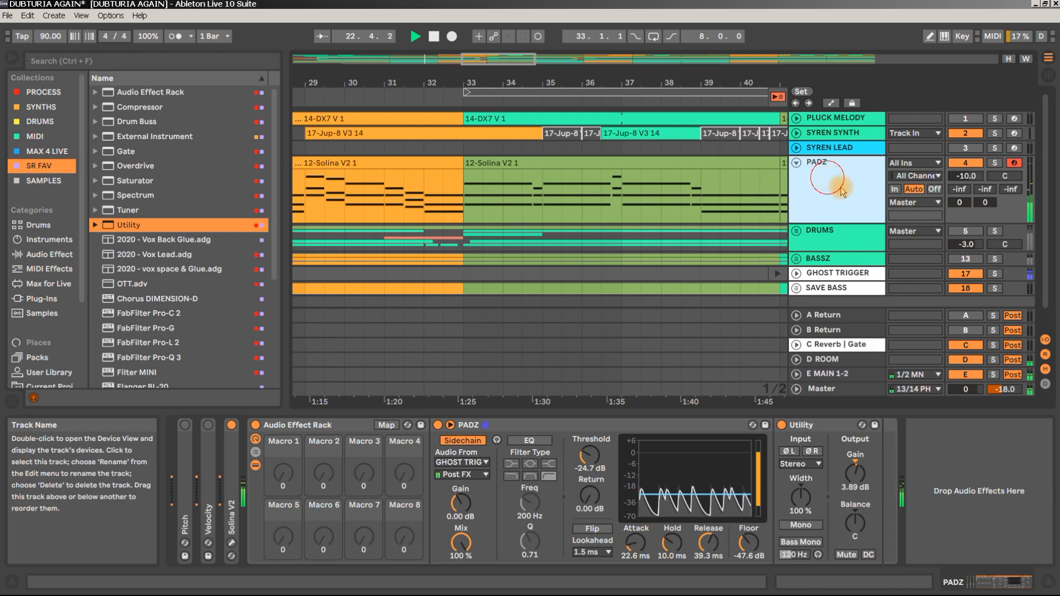
pyautogui.click(831, 104)
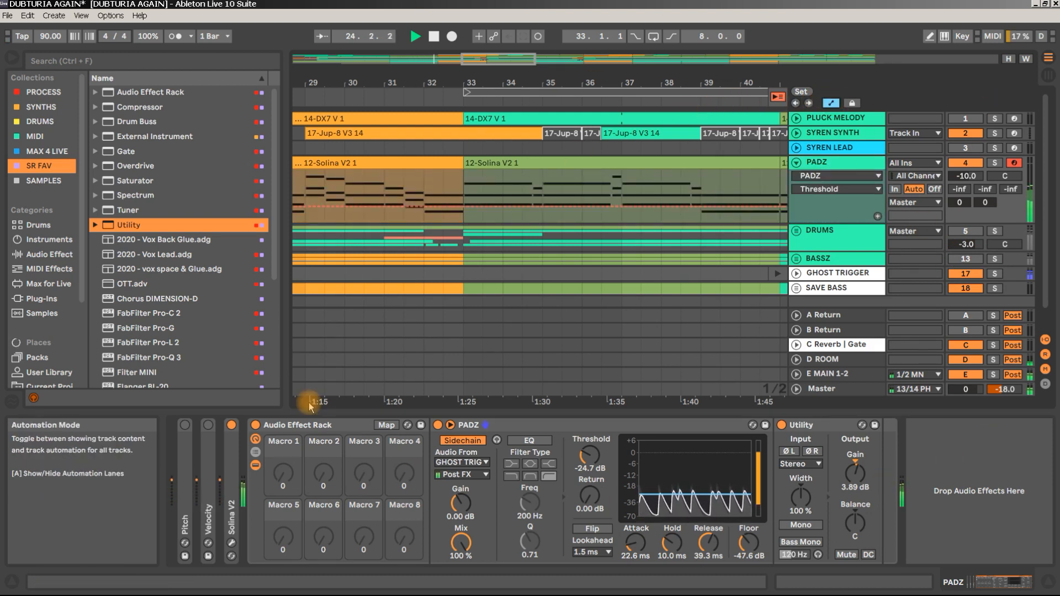
# Show the Audio Effect Rack's Device On automation on PADZ and set it to Off from bar 1 to bar 9
pyautogui.click(256, 425)
pyautogui.click(256, 425)
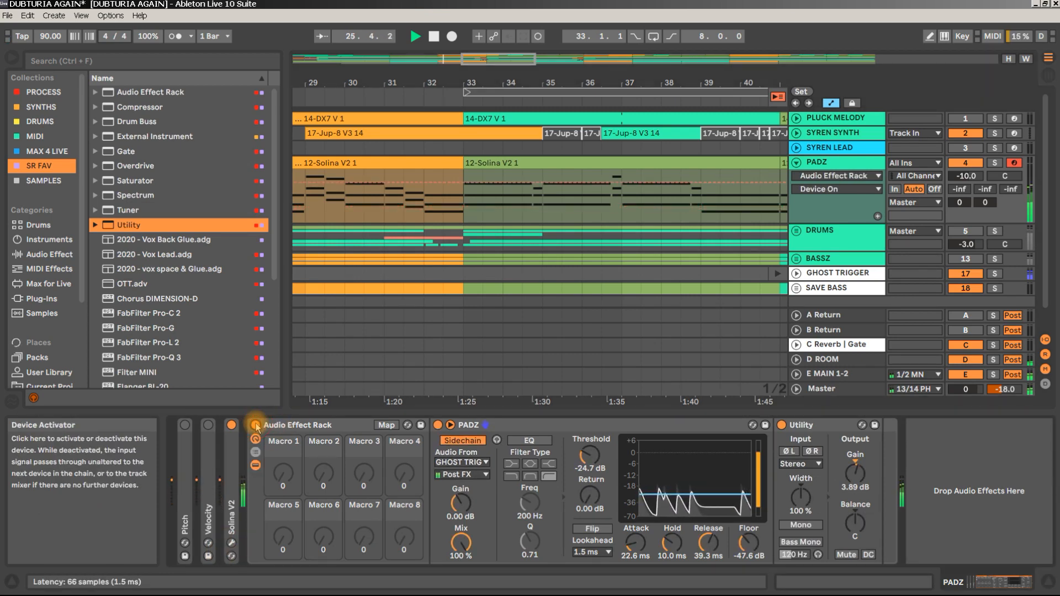
pyautogui.moveTo(469, 77); pyautogui.dragTo(527, 33)
pyautogui.press('space')
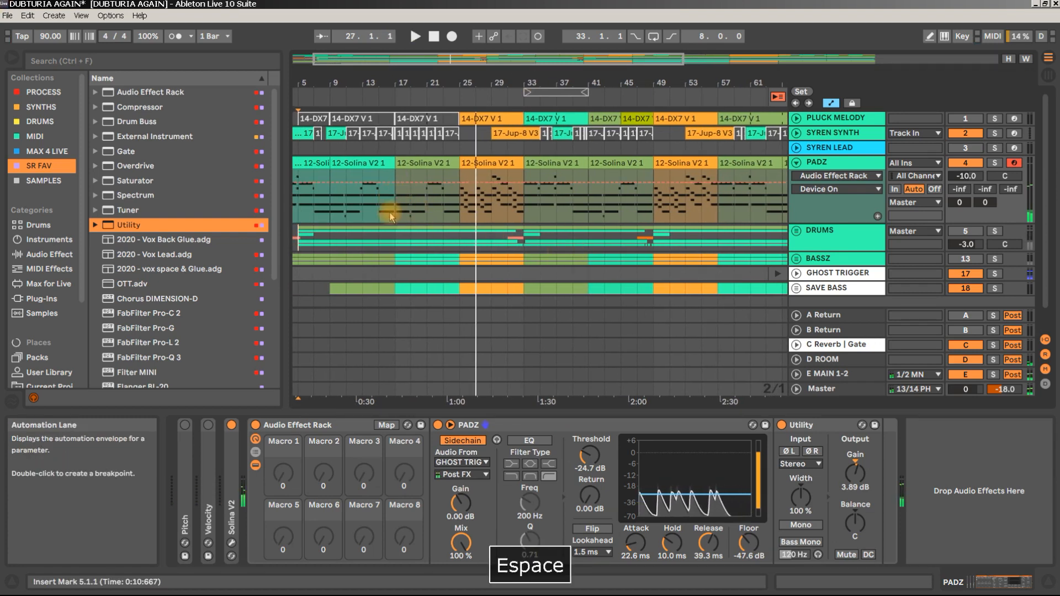
pyautogui.click(395, 206)
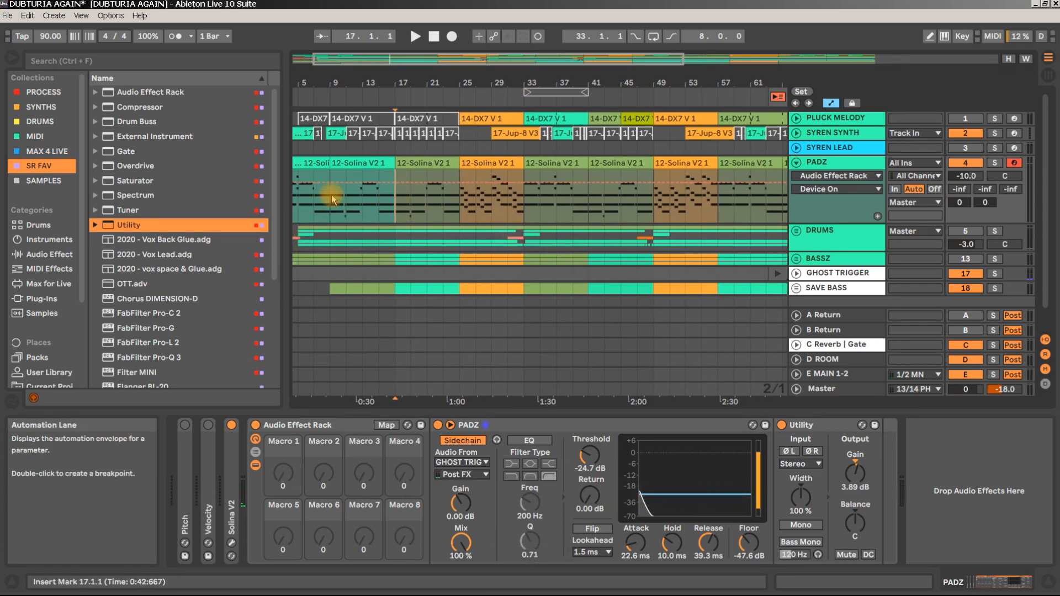
pyautogui.moveTo(332, 200)
pyautogui.mouseDown()
pyautogui.moveTo(291, 200)
pyautogui.moveTo(341, 194)
pyautogui.moveTo(339, 209)
pyautogui.mouseUp()
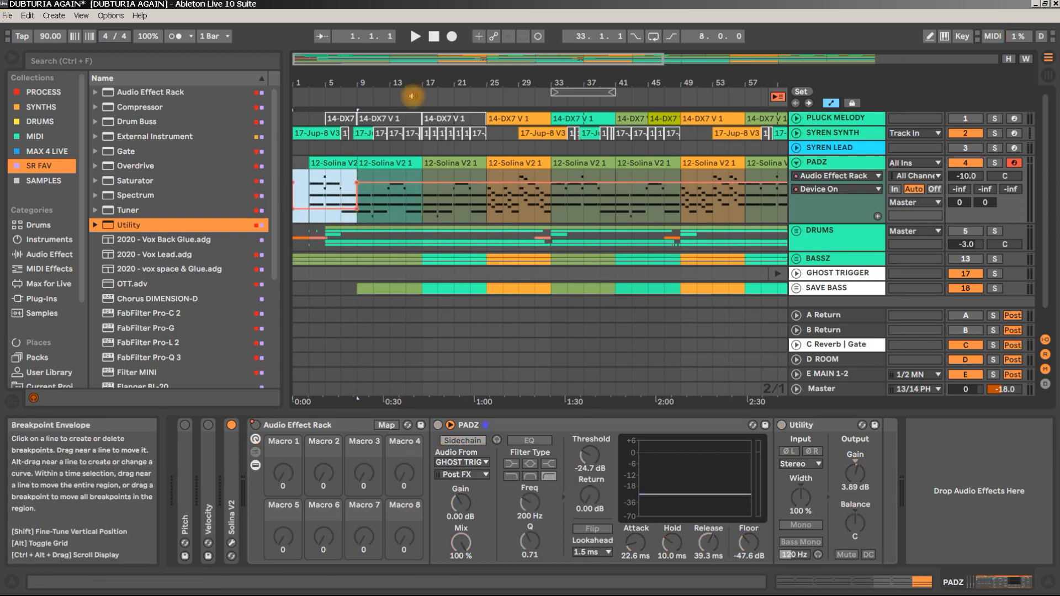
# Set the rack's Device On automation to Off for the PADZ clip from bar 17 to bar 25
pyautogui.click(425, 200)
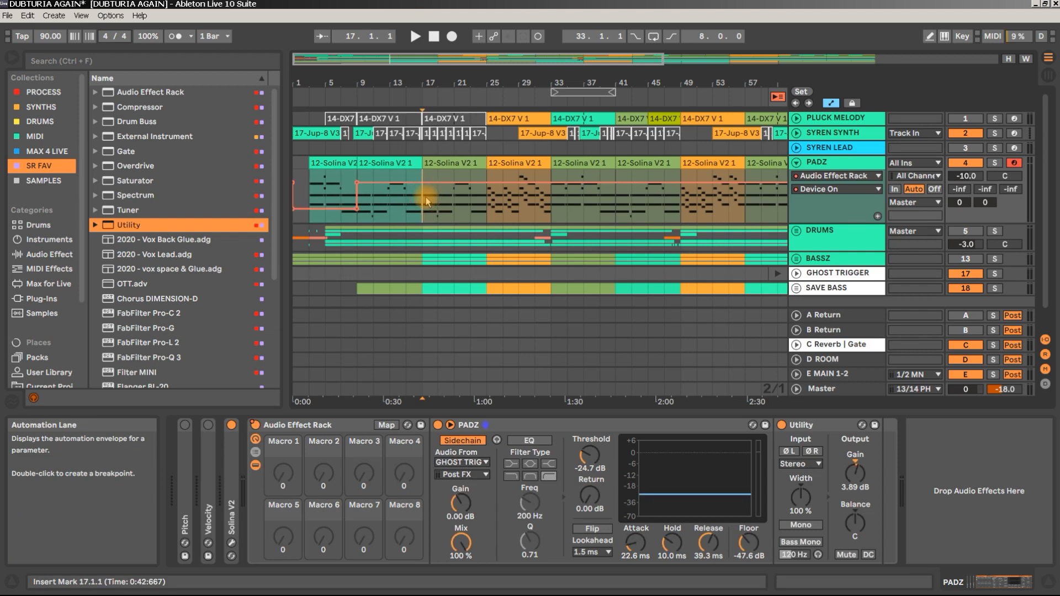
pyautogui.doubleClick(427, 201)
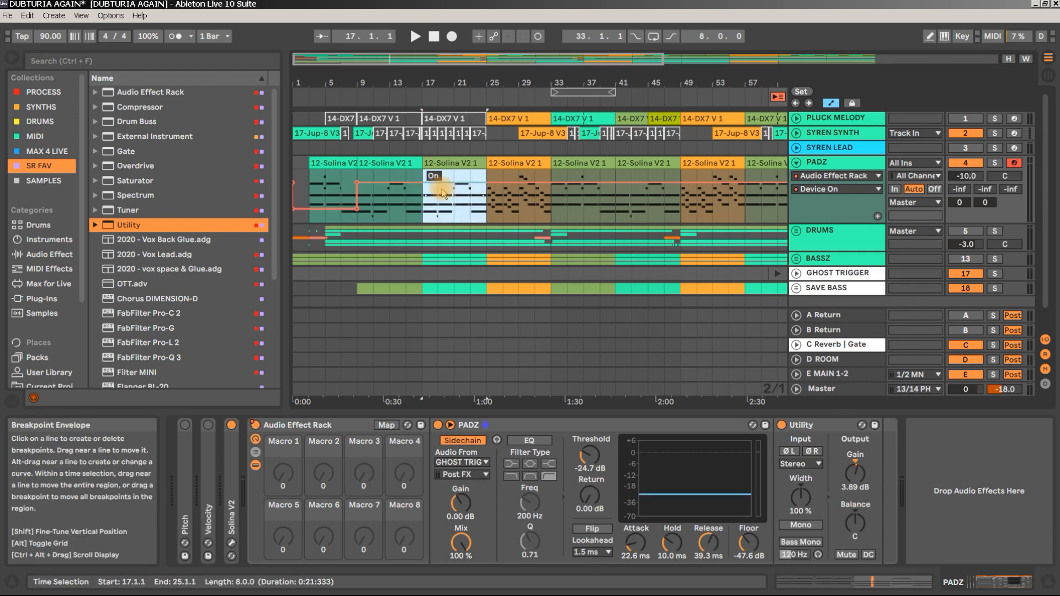
pyautogui.moveTo(443, 192); pyautogui.dragTo(443, 209)
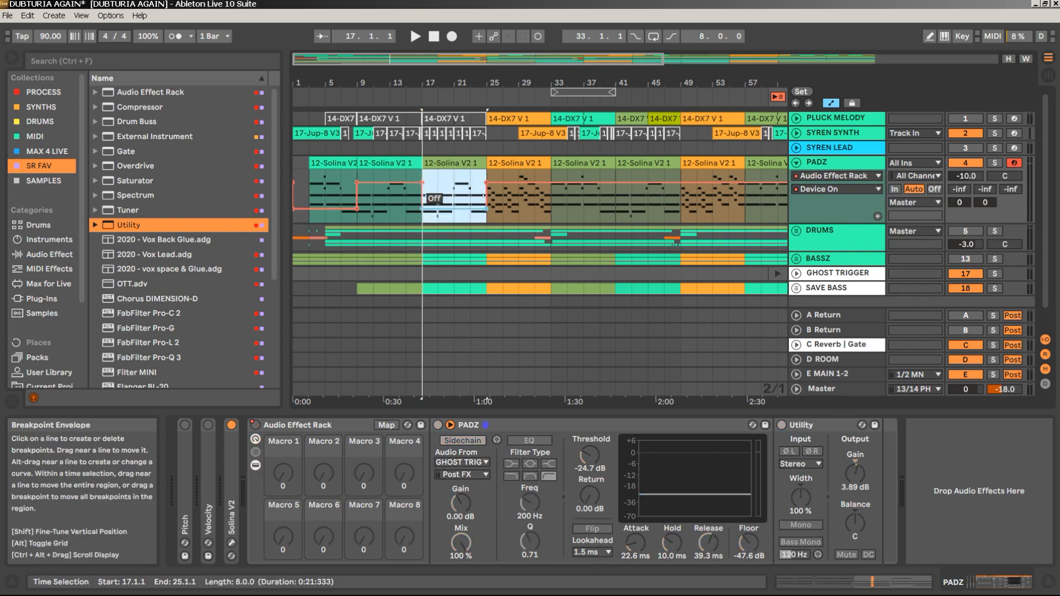
# Unmute DRUMS and BASSZ and raise the PADZ Utility gain to 10.0 dB while playing across bar 9
pyautogui.click(339, 219)
pyautogui.press('space')
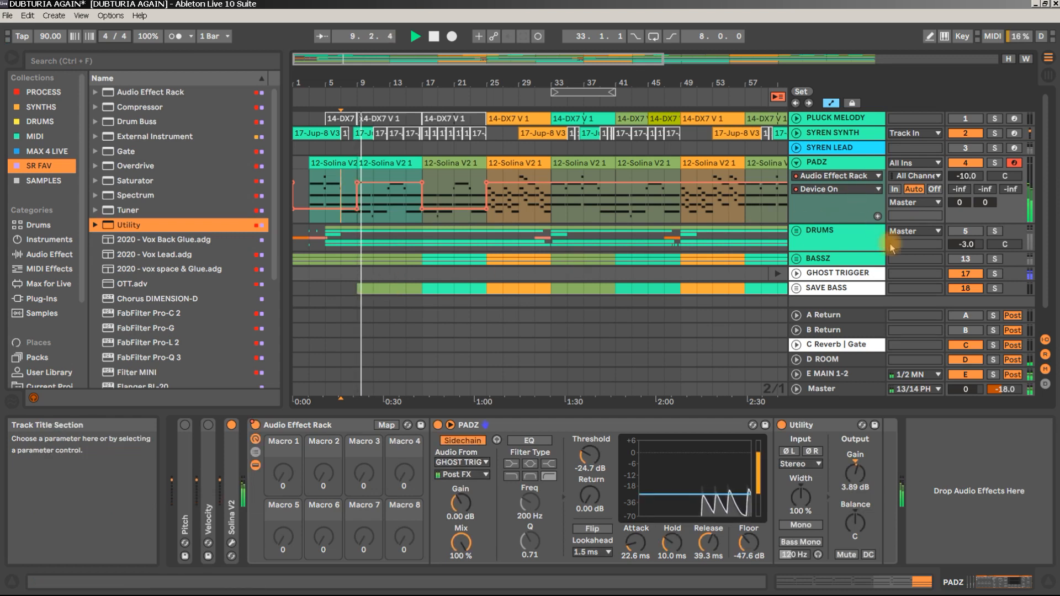
pyautogui.moveTo(855, 472); pyautogui.dragTo(855, 458)
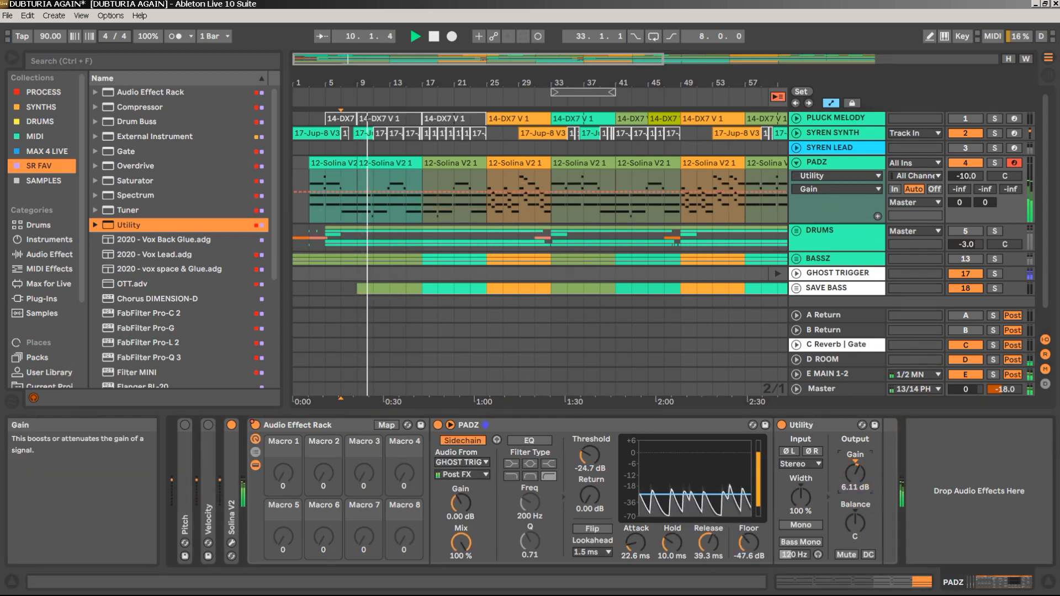
pyautogui.press('space')
pyautogui.click(965, 231)
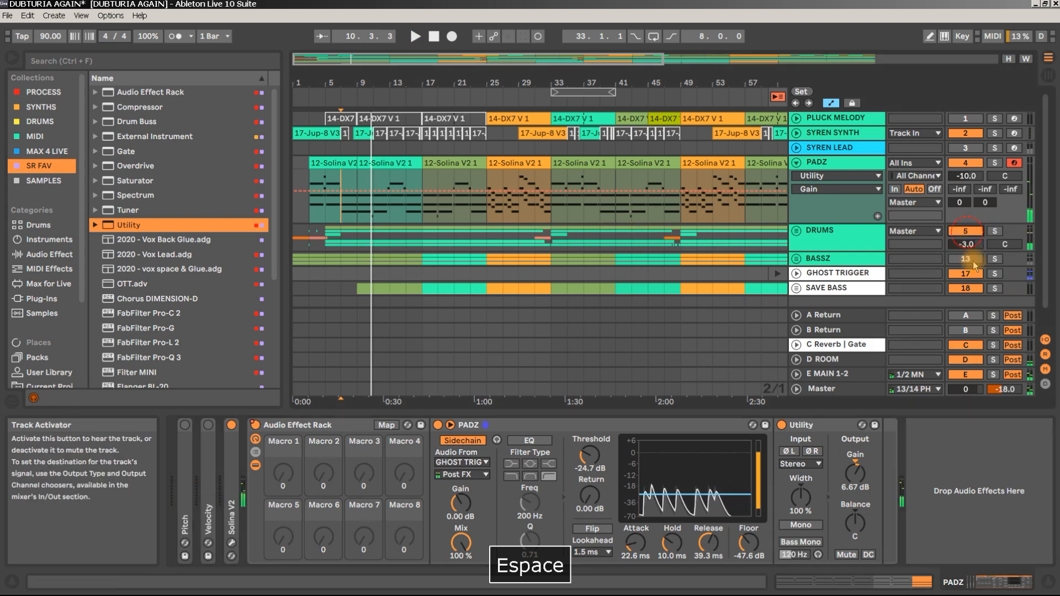
pyautogui.click(975, 262)
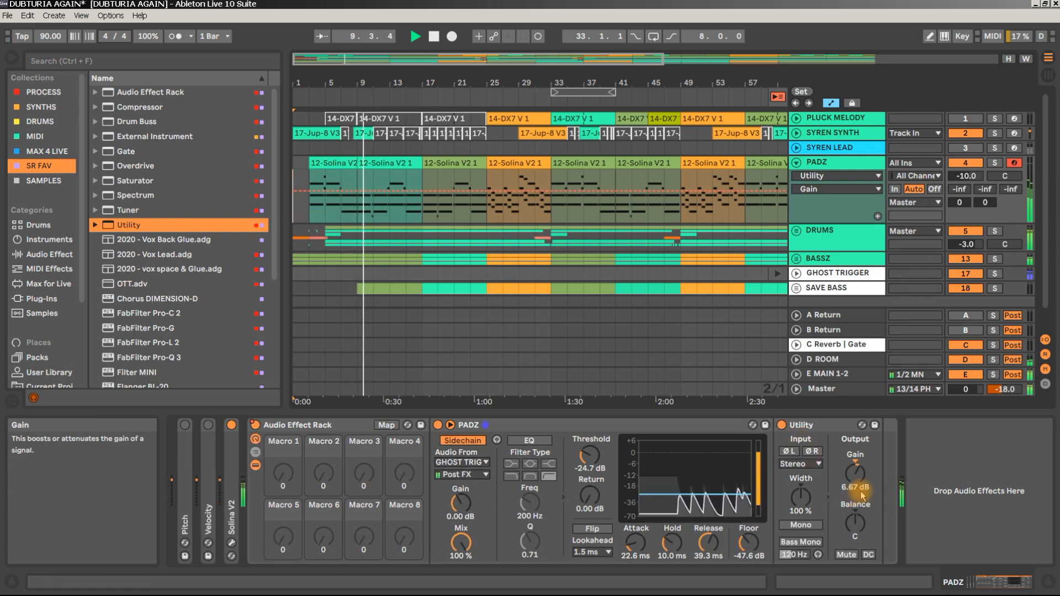
pyautogui.moveTo(863, 486)
pyautogui.mouseDown()
pyautogui.moveTo(863, 505)
pyautogui.moveTo(863, 468)
pyautogui.mouseUp()
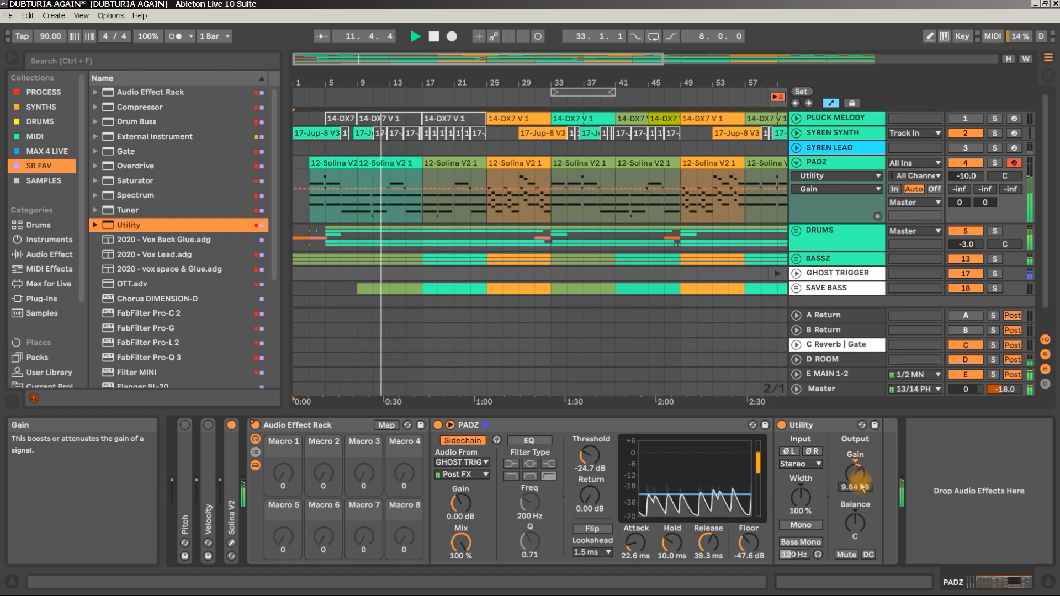
pyautogui.moveTo(863, 487); pyautogui.dragTo(863, 491)
# Show the notes of both GHOST TRIGGER clips, launch the second clip and play the arrangement from bar 15
pyautogui.press('Tab')
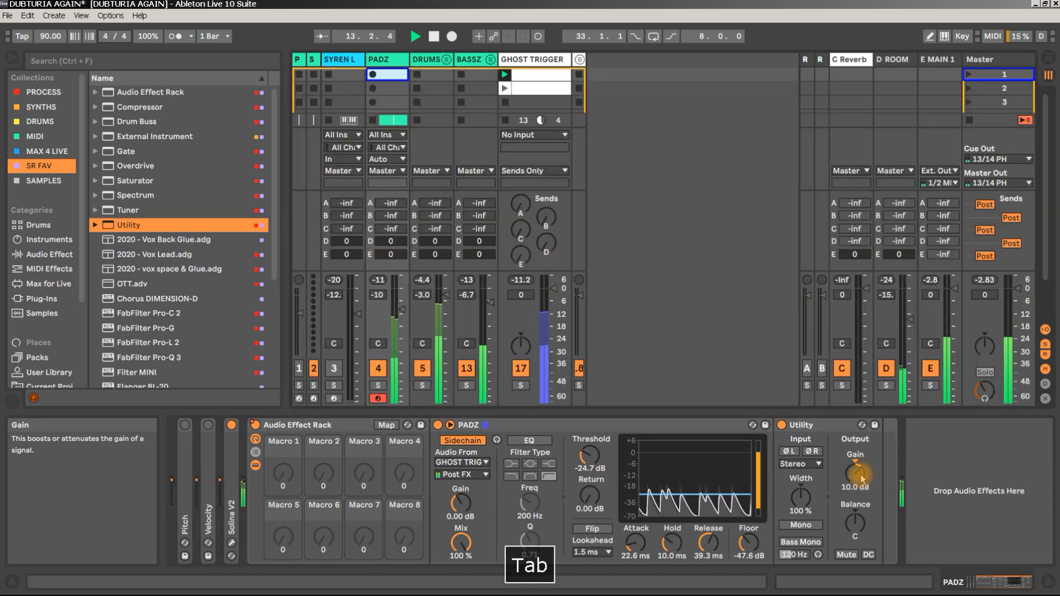
pyautogui.doubleClick(538, 74)
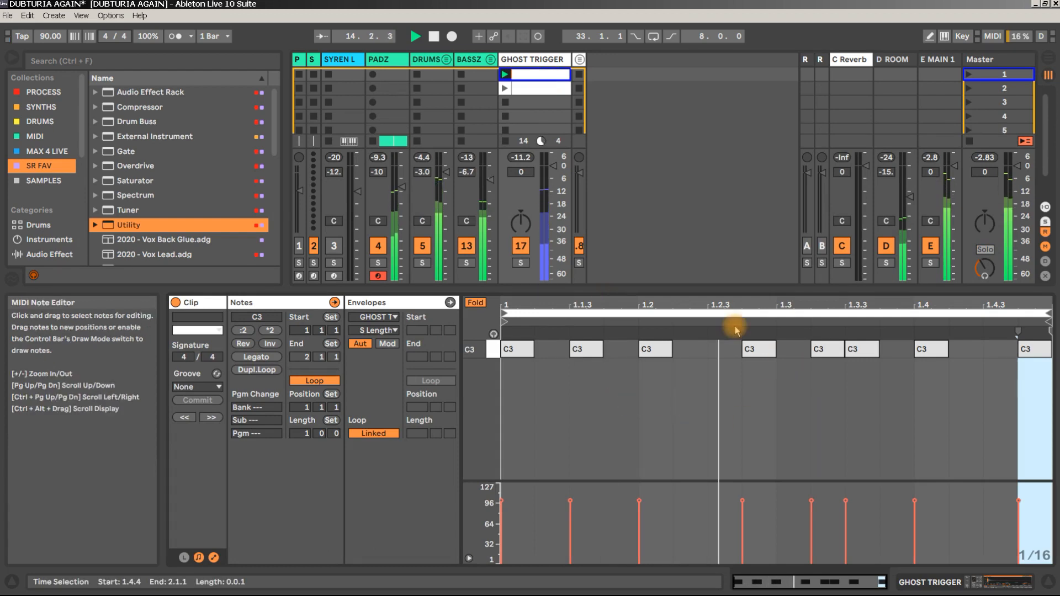
pyautogui.click(539, 90)
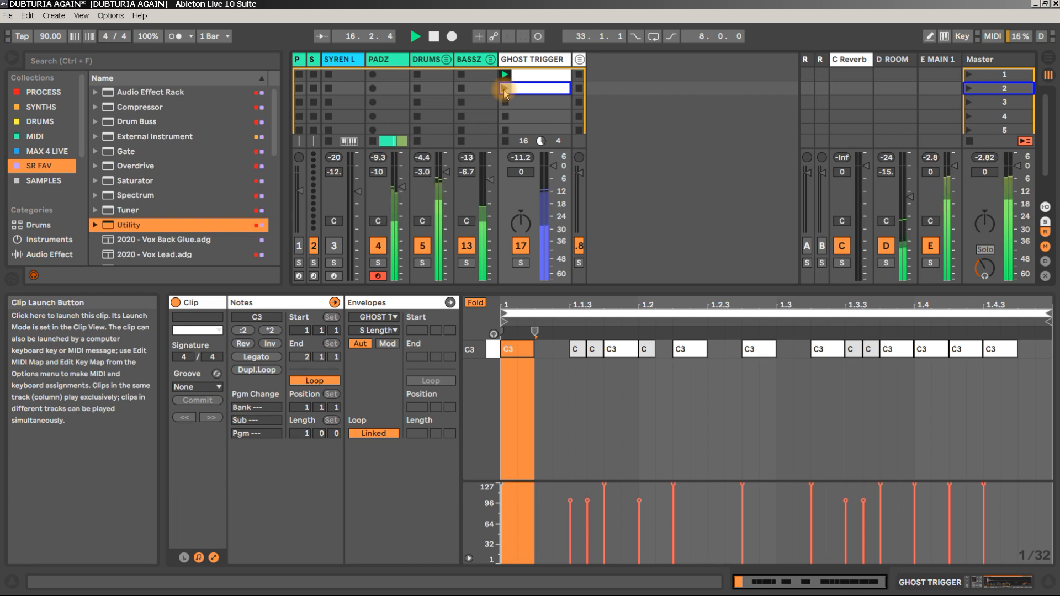
pyautogui.press('space')
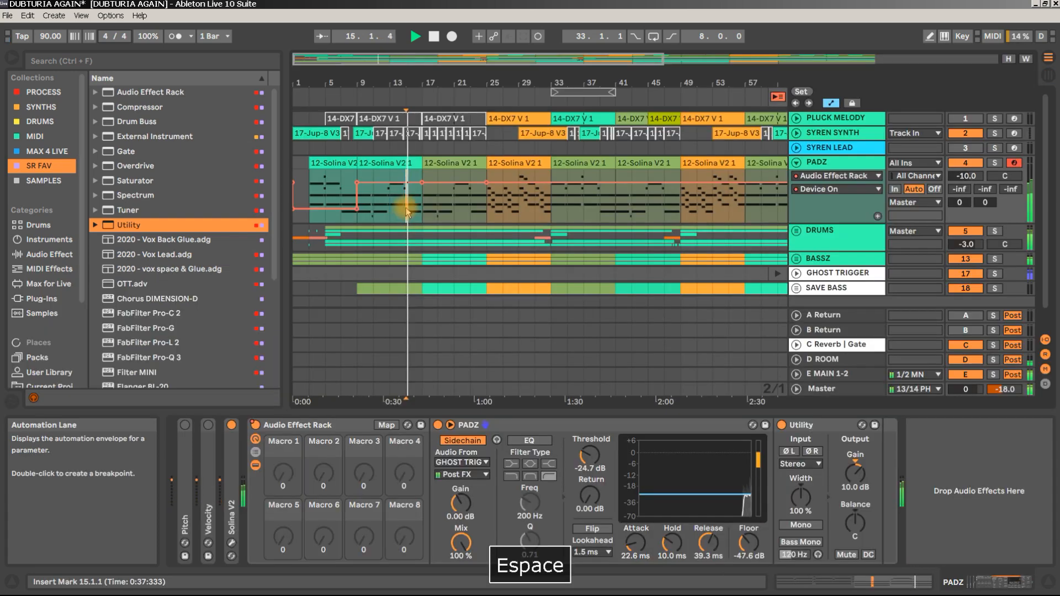
# Reopen the second GHOST TRIGGER clip's notes in the Session View and launch the first clip instead
pyautogui.click(1049, 76)
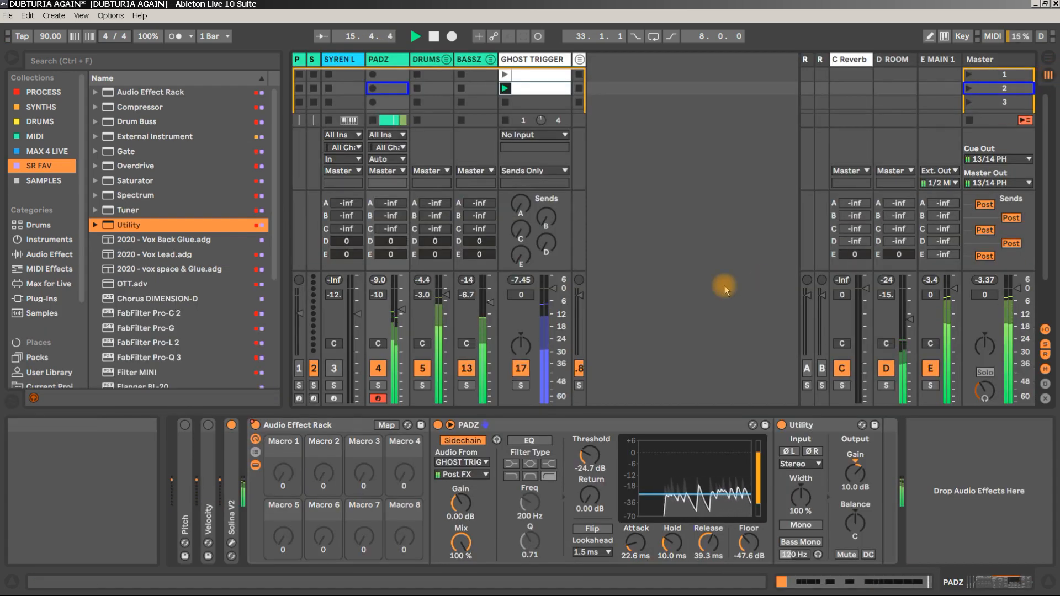
pyautogui.click(534, 91)
pyautogui.doubleClick(533, 93)
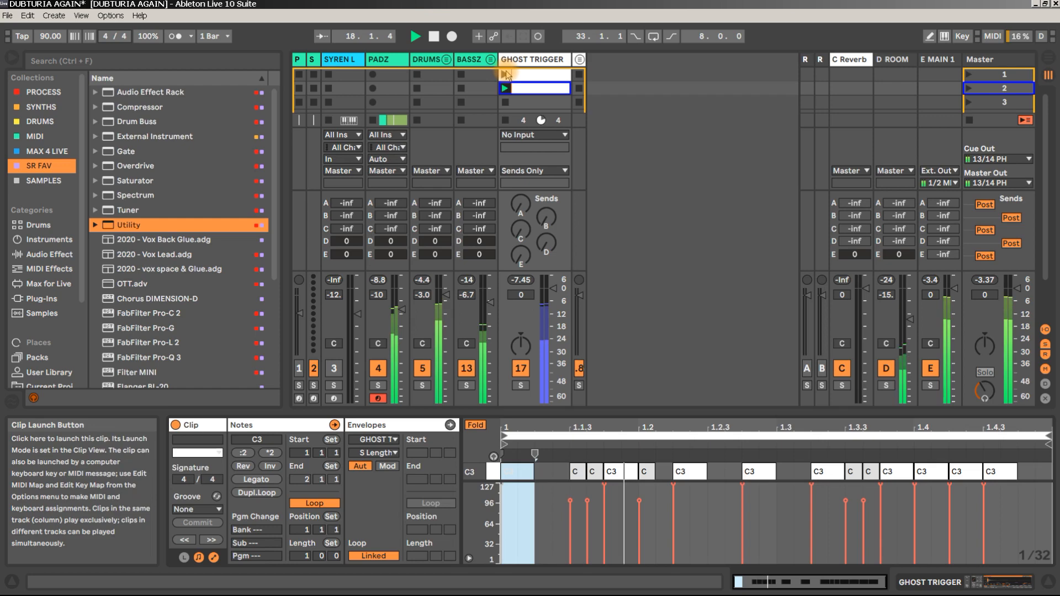
pyautogui.click(505, 73)
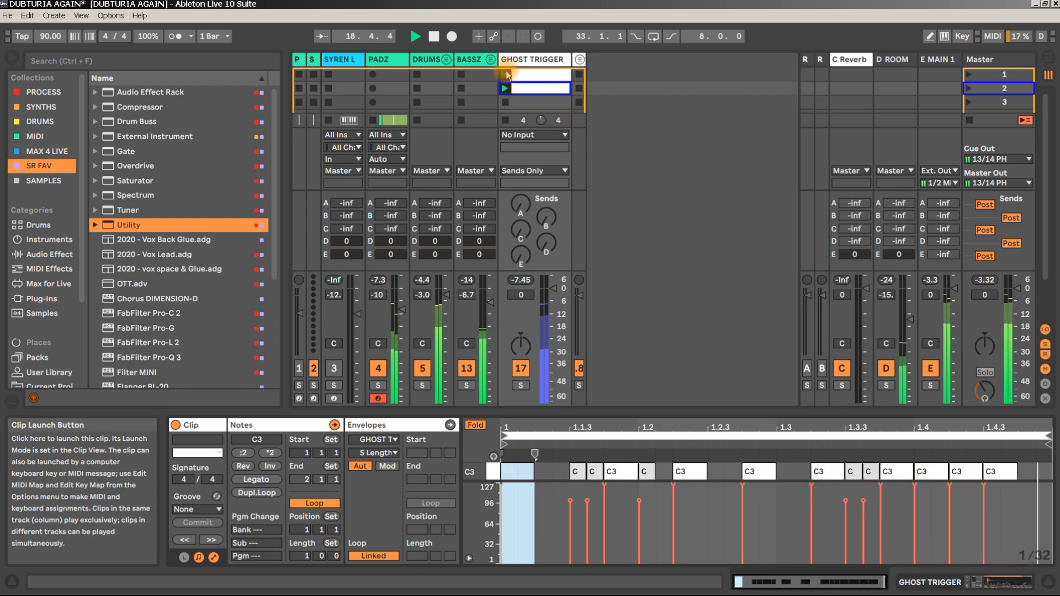
# Show the PADZ track's devices and adjust the output gain of its Utility
pyautogui.doubleClick(391, 62)
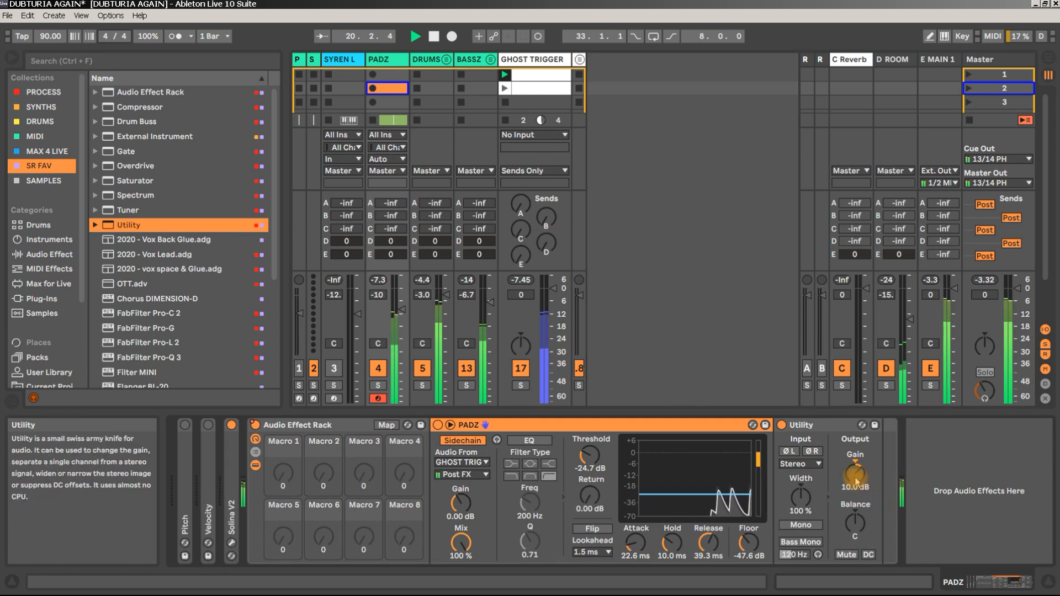
pyautogui.moveTo(855, 473); pyautogui.dragTo(856, 480)
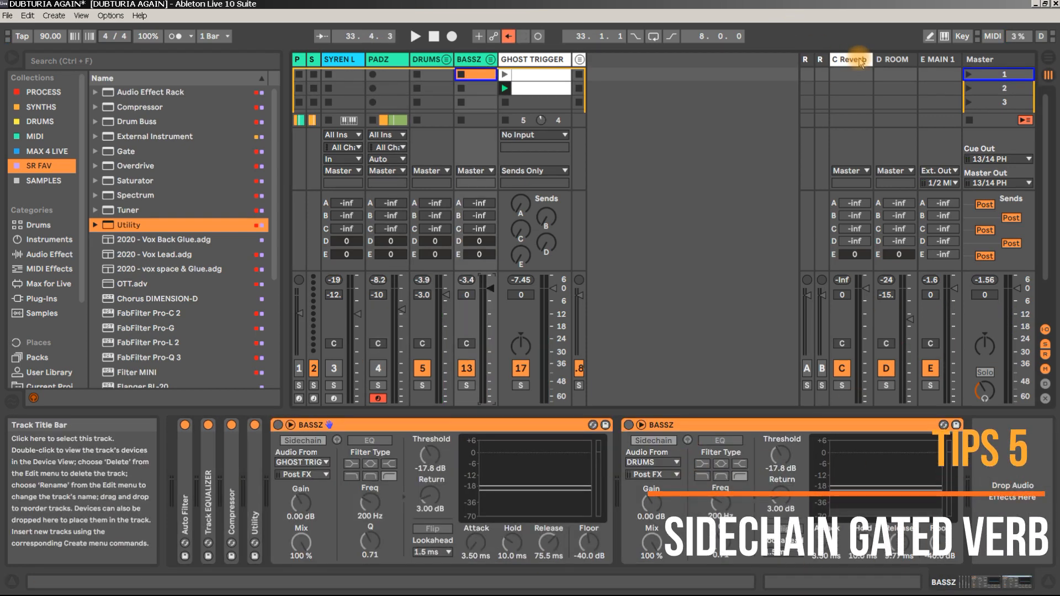
# Show the C Reverb return's devices, play the arrangement and raise the DRUMS send C to 0
pyautogui.click(859, 60)
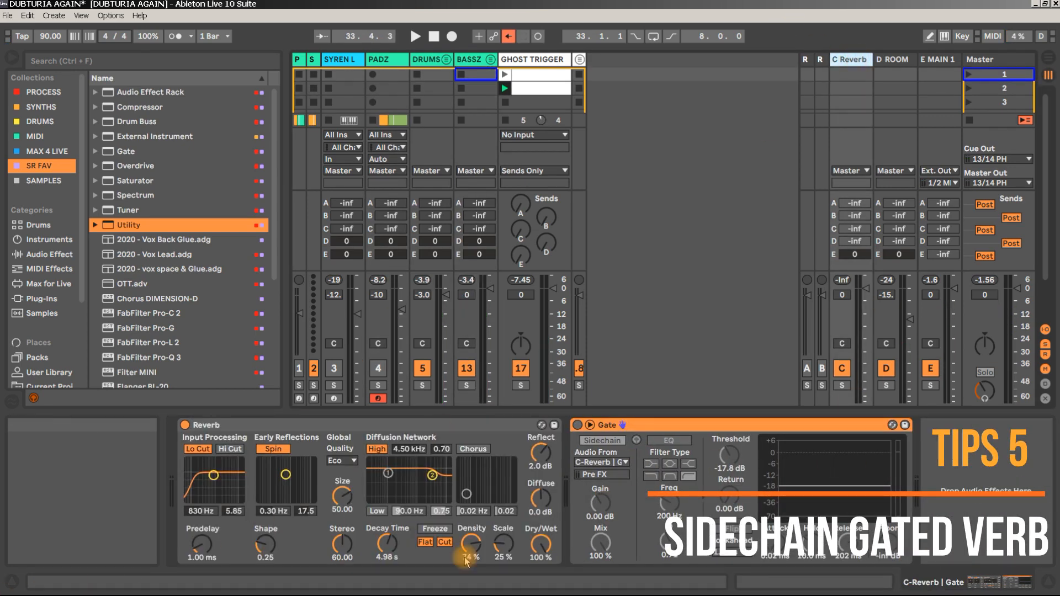
pyautogui.click(326, 429)
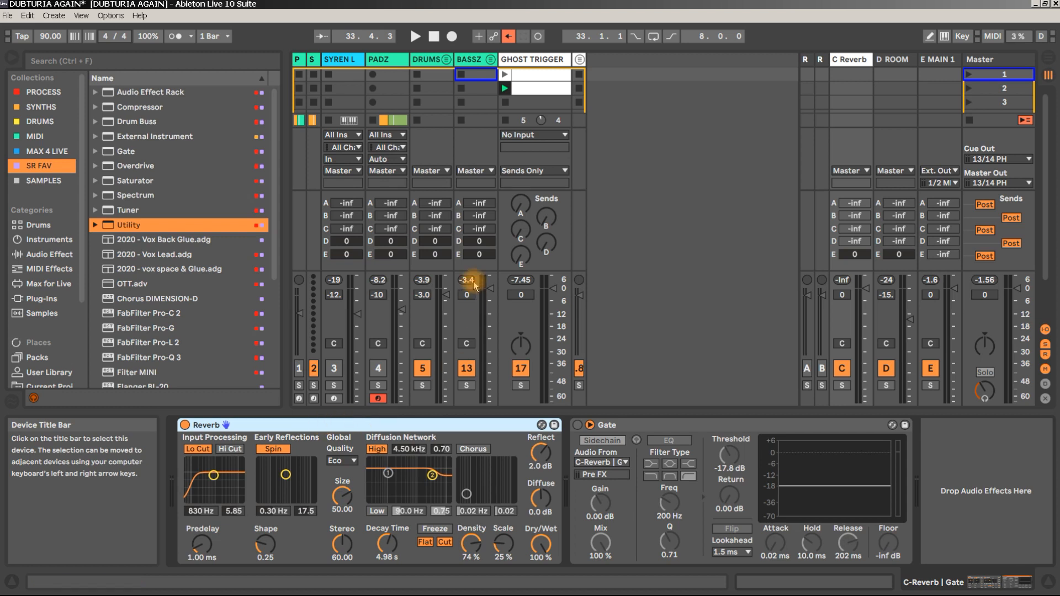
pyautogui.press('space')
pyautogui.moveTo(444, 230); pyautogui.dragTo(445, 165)
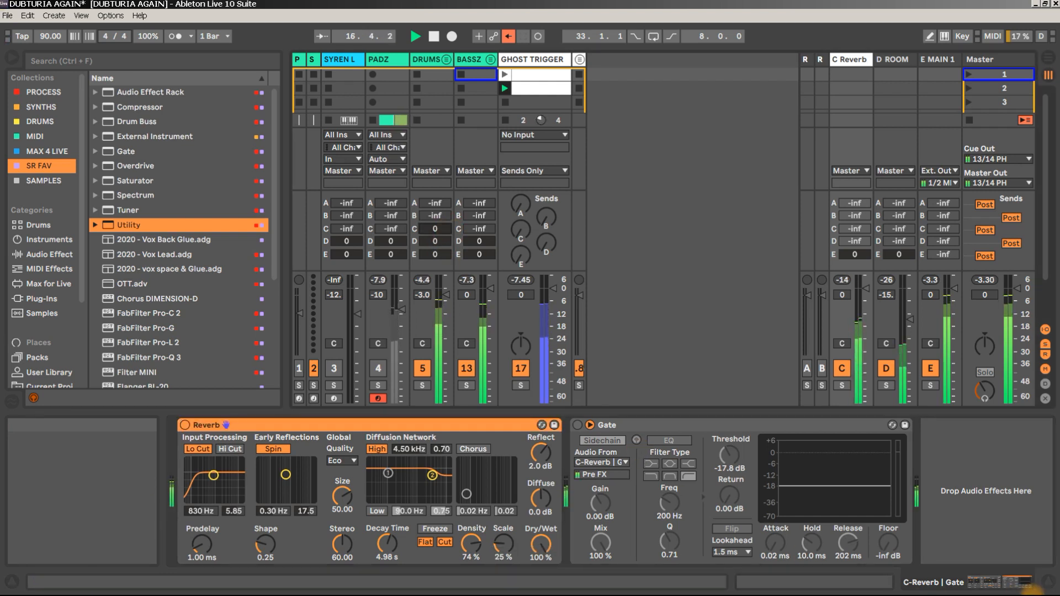
pyautogui.press('space')
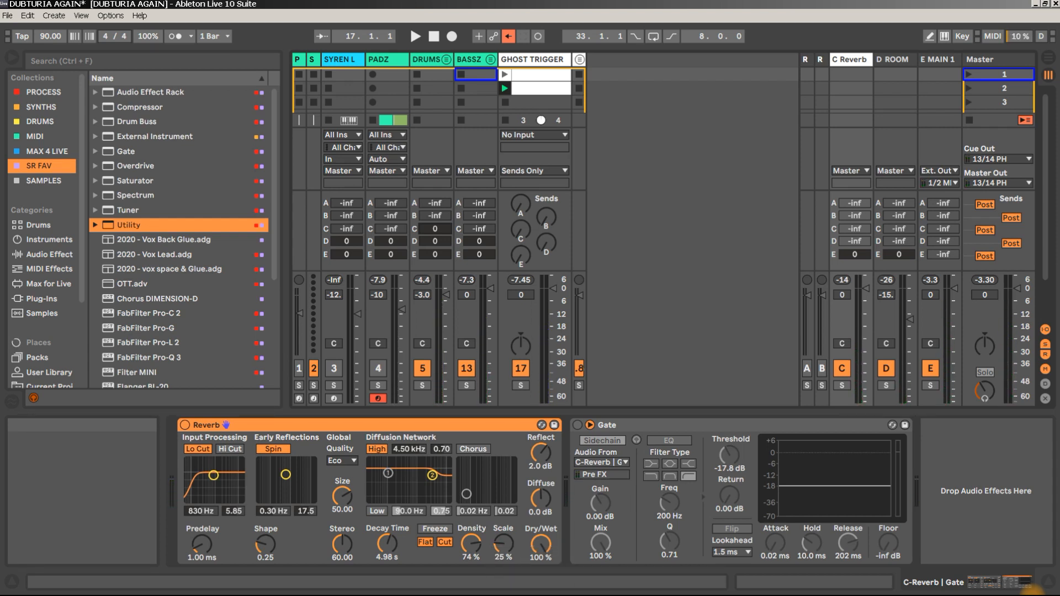
pyautogui.press('space')
pyautogui.press('space')
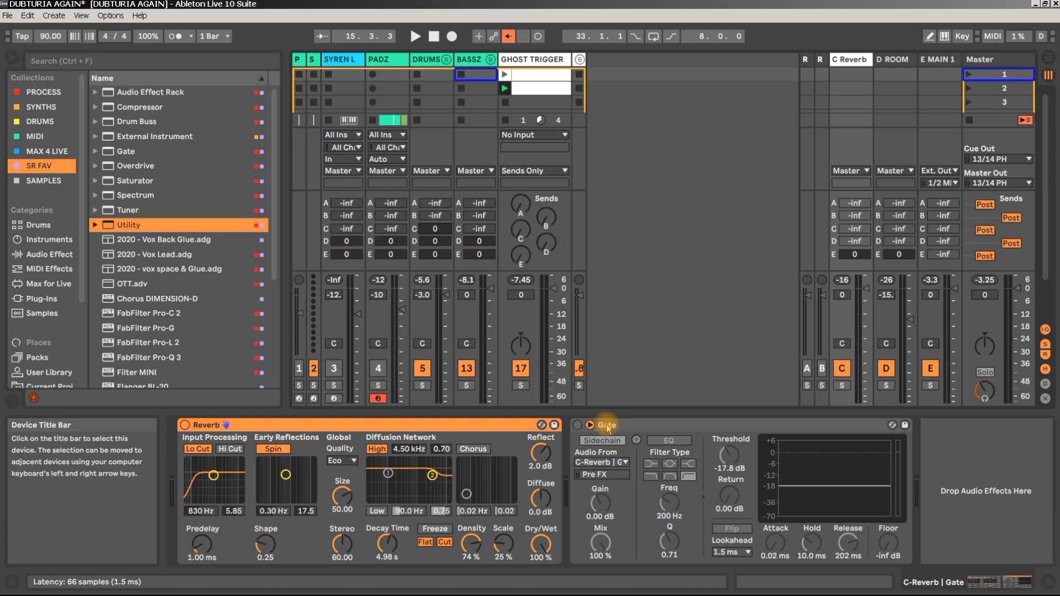
# Lower the threshold of the C Reverb return's Gate to -24.1 dB and play the reverb with the Gate off
pyautogui.click(577, 425)
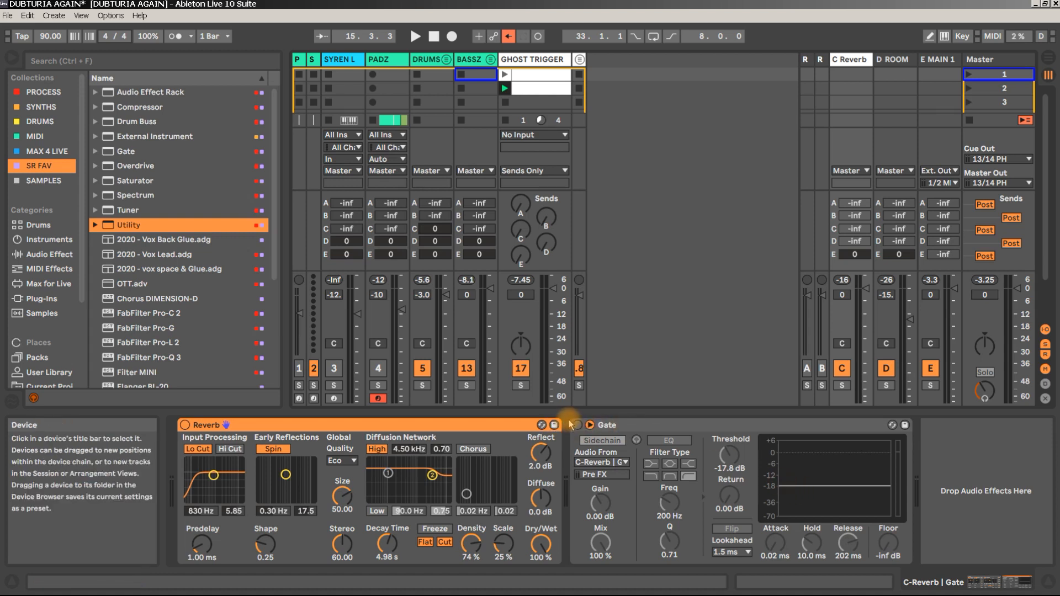
pyautogui.moveTo(729, 457)
pyautogui.mouseDown()
pyautogui.moveTo(729, 440)
pyautogui.moveTo(729, 471)
pyautogui.mouseUp()
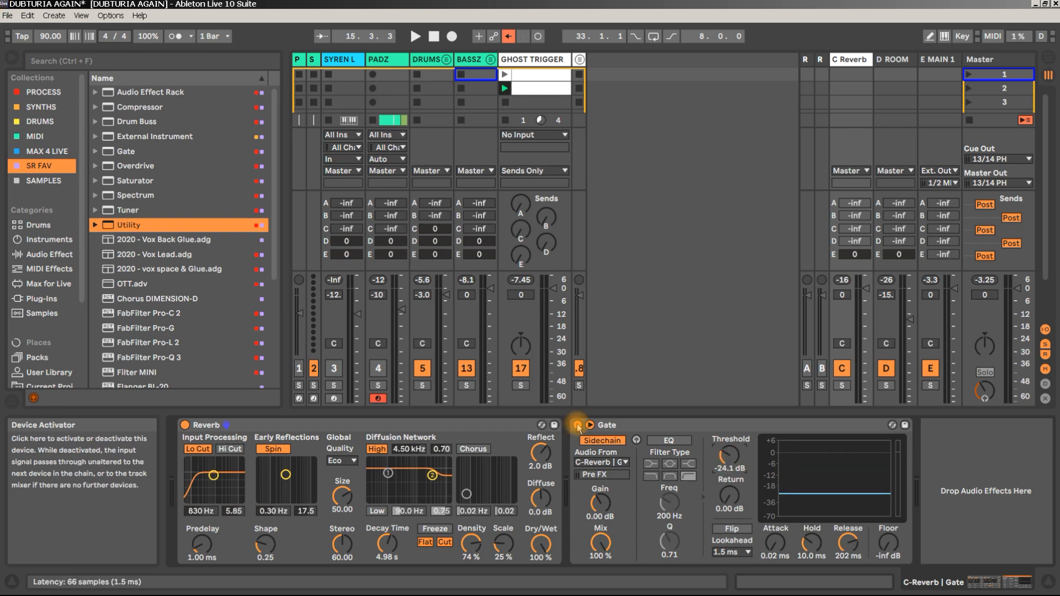
pyautogui.click(577, 426)
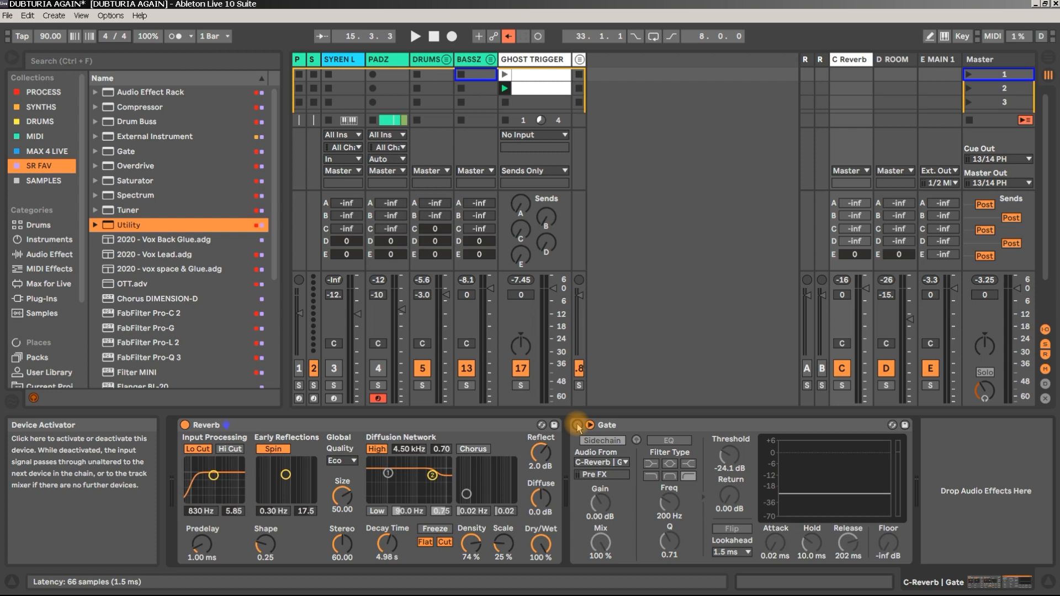
pyautogui.click(578, 425)
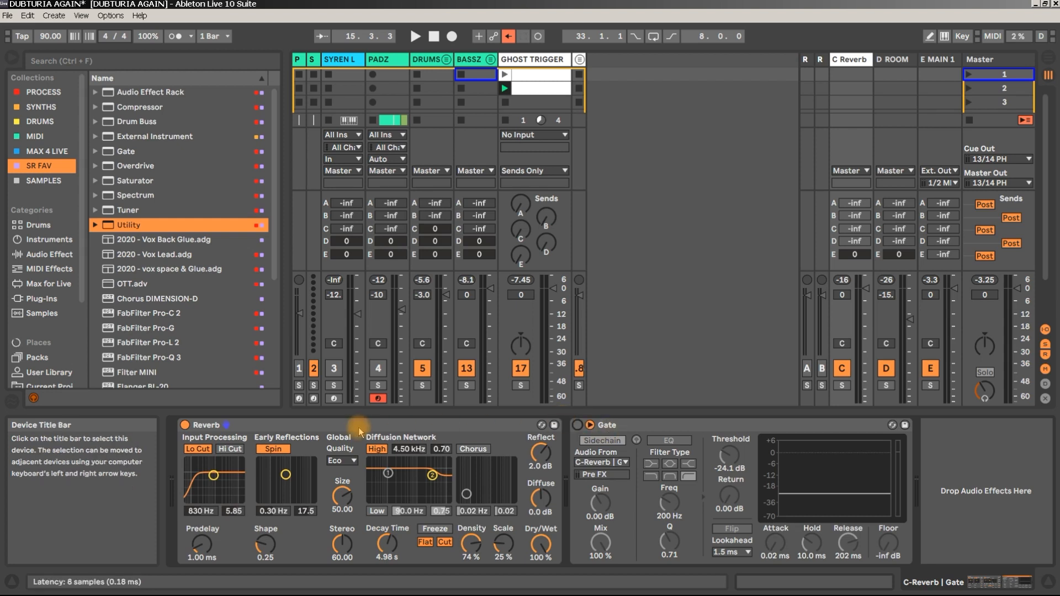
pyautogui.press('space')
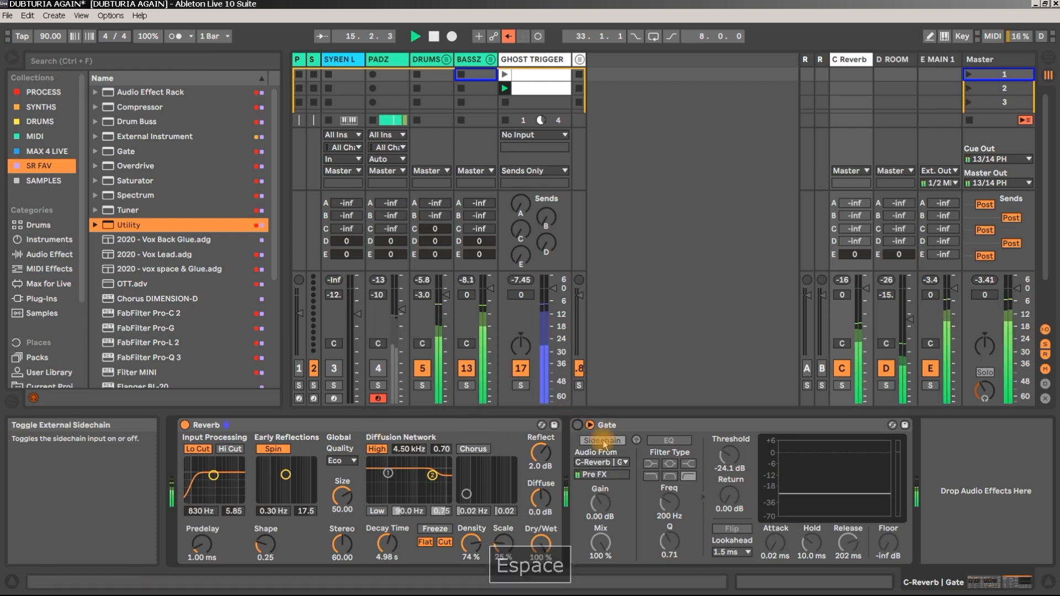
pyautogui.press('space')
# Activate the Gate with its sidechain on and play the drum reverb through it
pyautogui.click(578, 425)
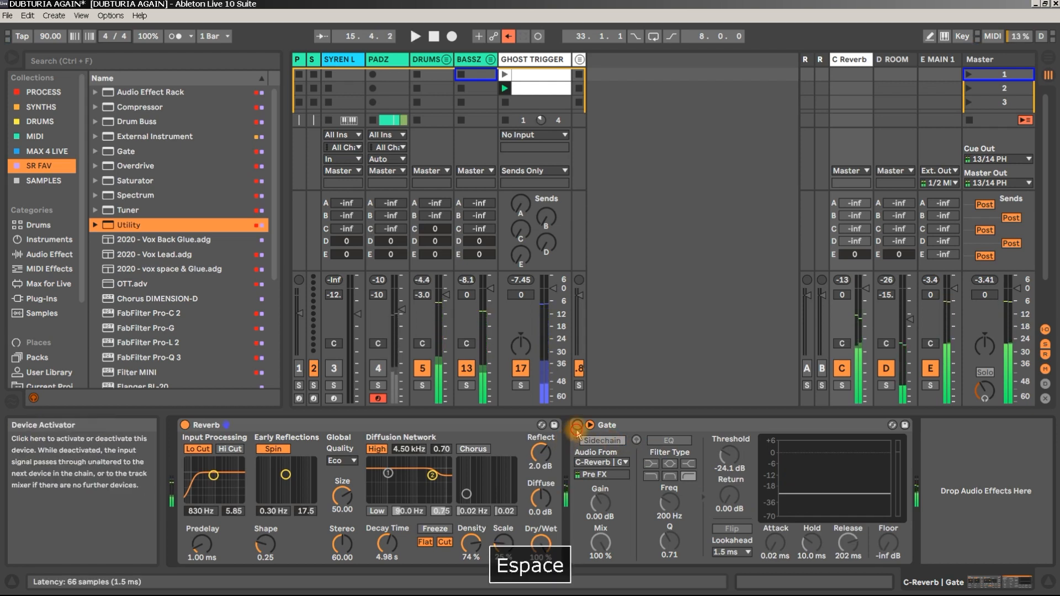
pyautogui.click(619, 442)
pyautogui.press('space')
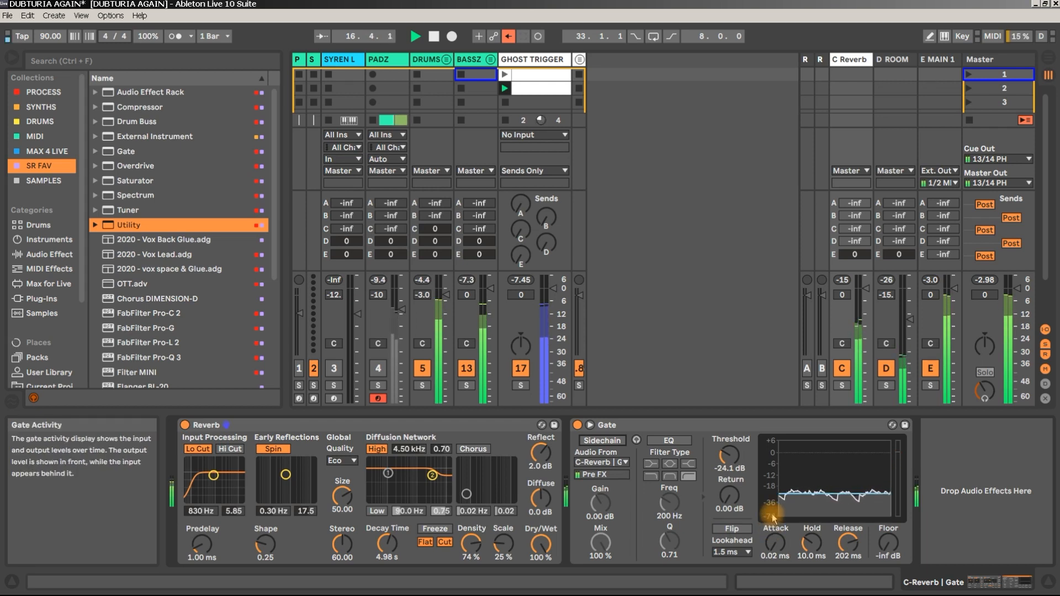
pyautogui.press('space')
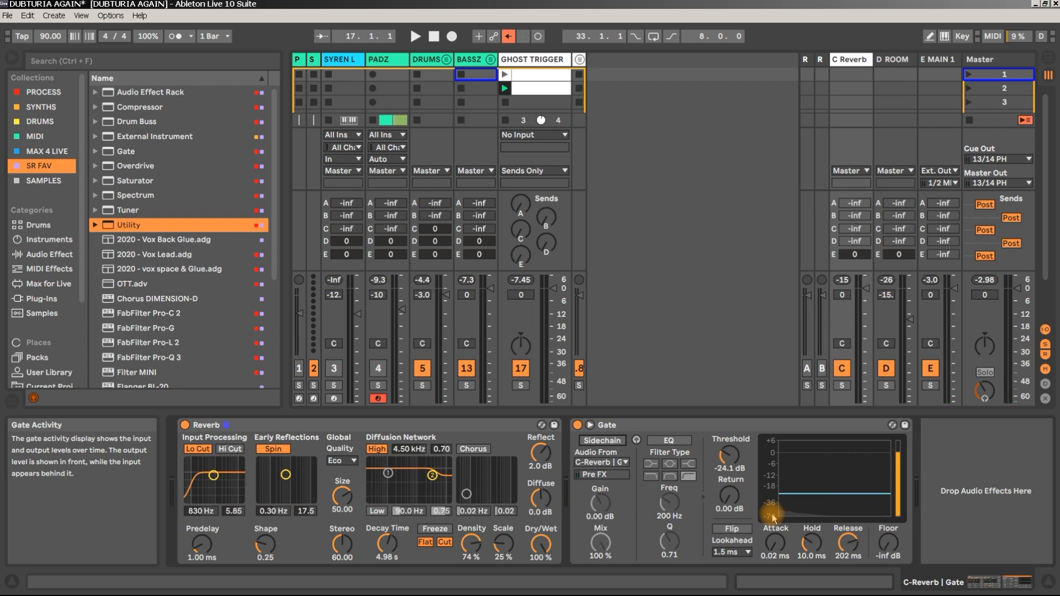
# Choose C-Reverb | Gate as the audio source of the Gate's external sidechain
pyautogui.click(617, 444)
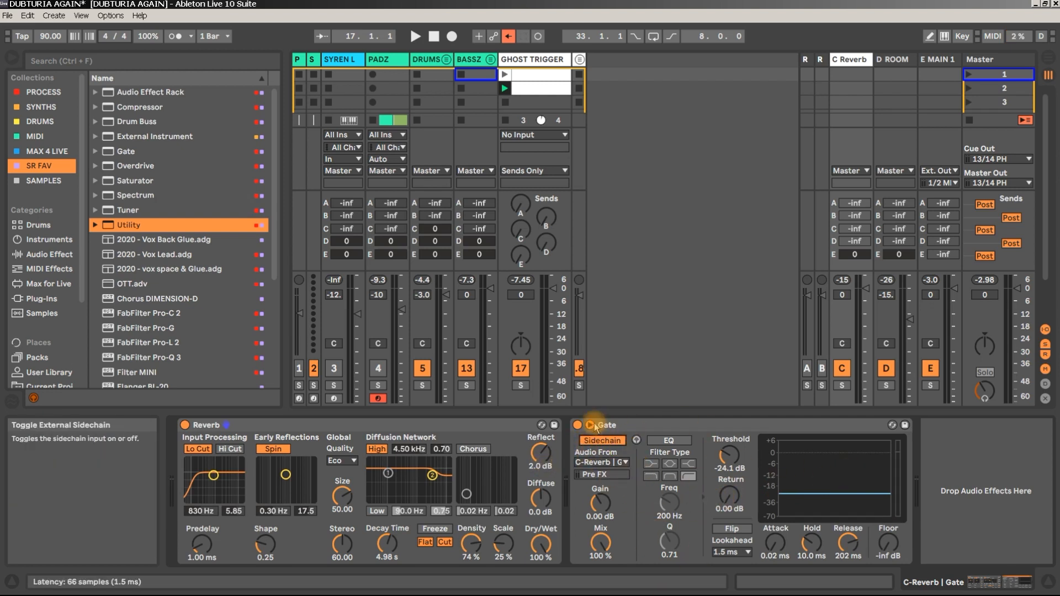
pyautogui.click(607, 464)
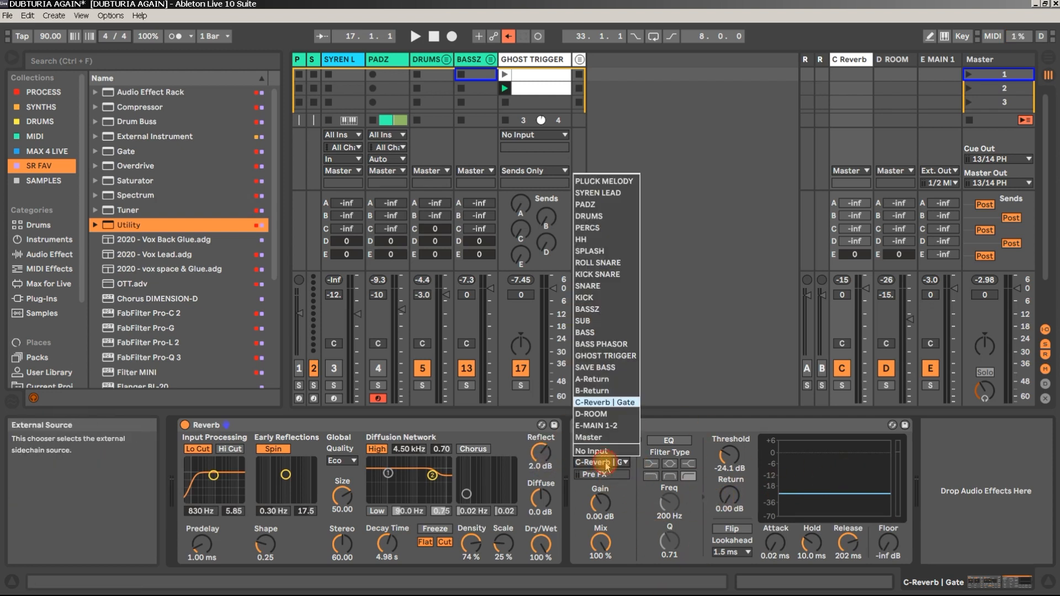
pyautogui.click(608, 465)
pyautogui.click(841, 61)
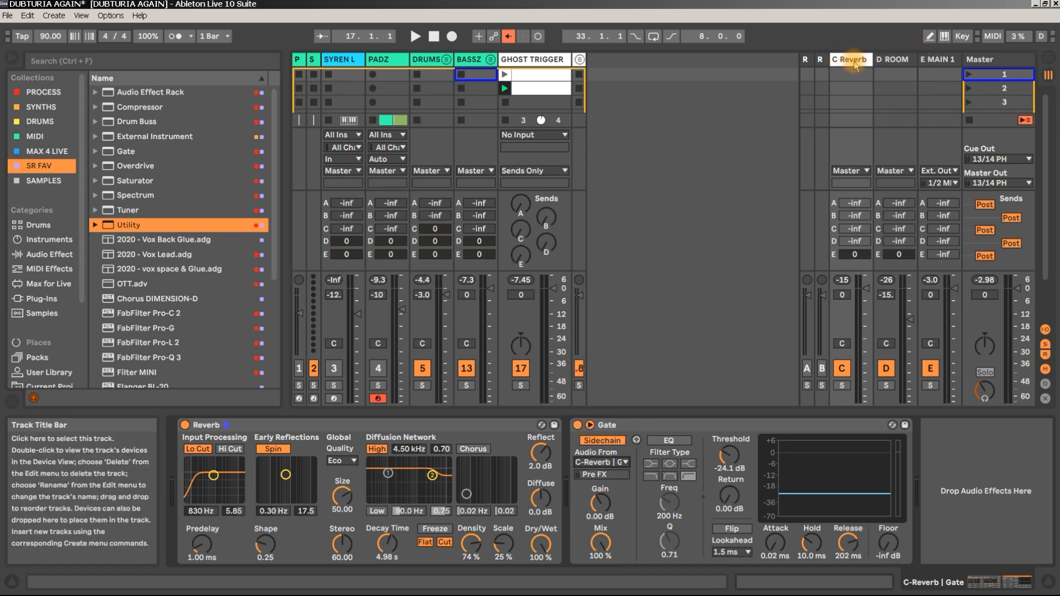
pyautogui.click(607, 463)
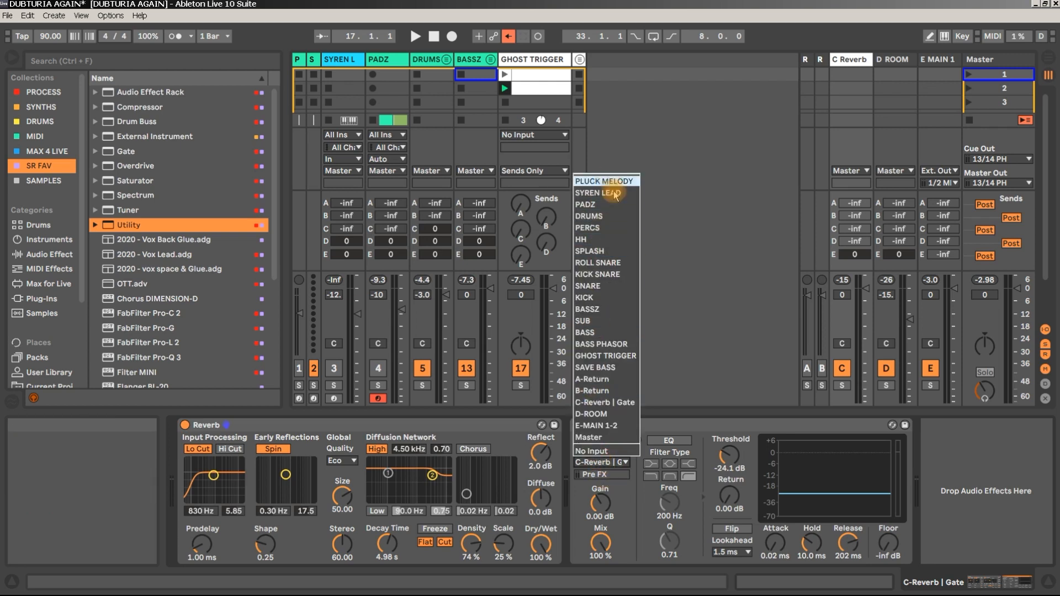
pyautogui.click(611, 402)
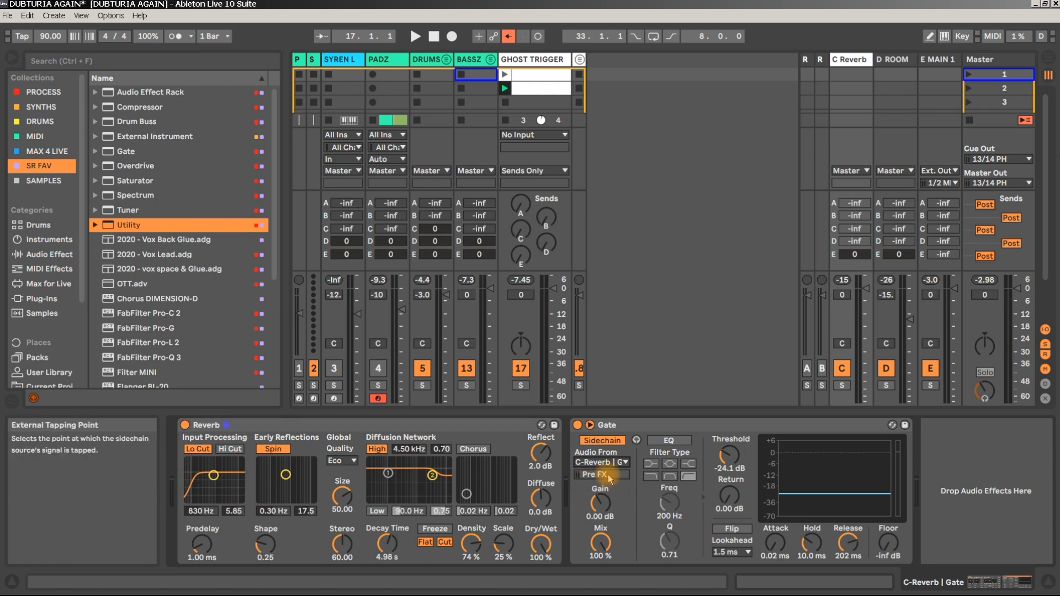
# While playing, shorten the Gate's release to 14.7 ms and set its lookahead to 10 ms
pyautogui.press('space')
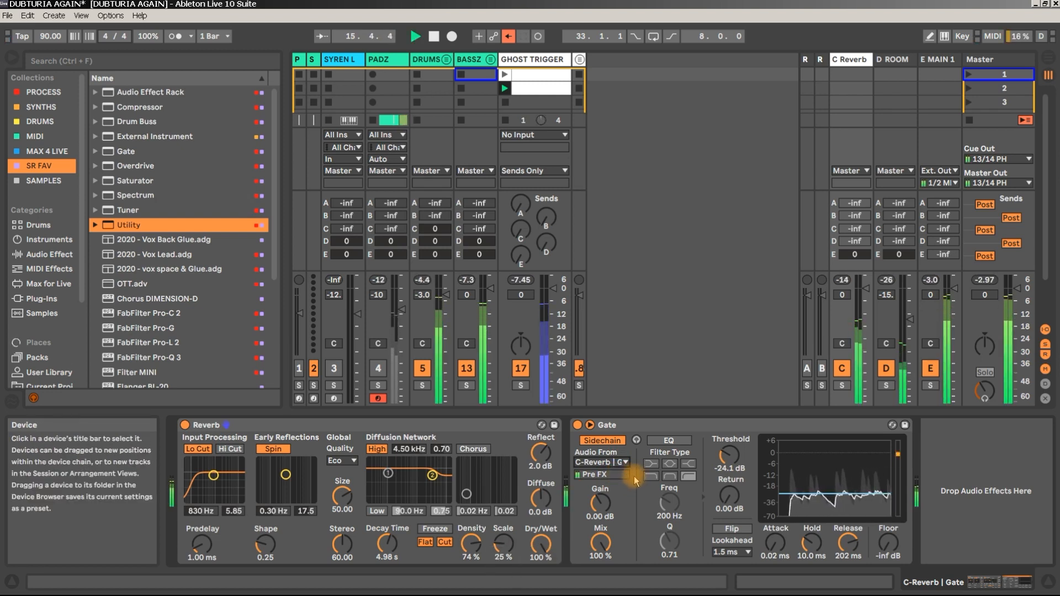
pyautogui.moveTo(848, 544); pyautogui.dragTo(848, 580)
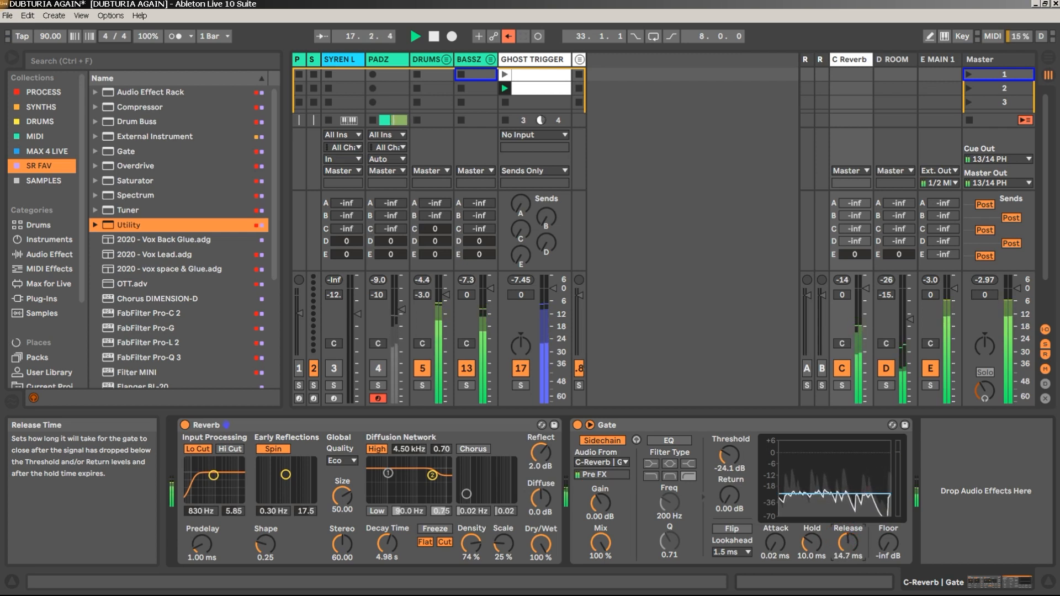
pyautogui.click(775, 544)
pyautogui.click(732, 553)
pyautogui.click(734, 583)
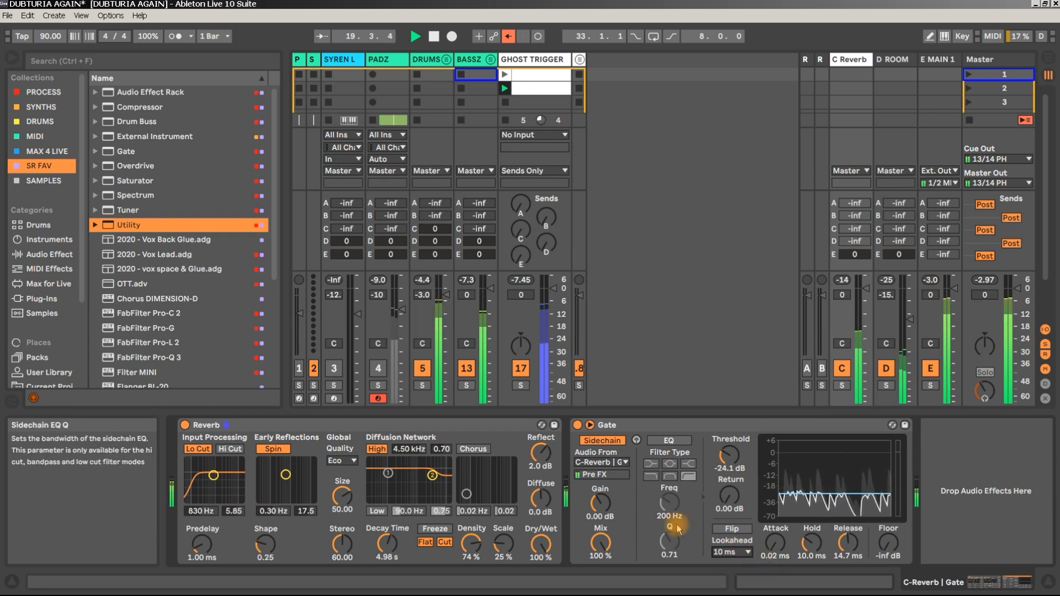
pyautogui.press('space')
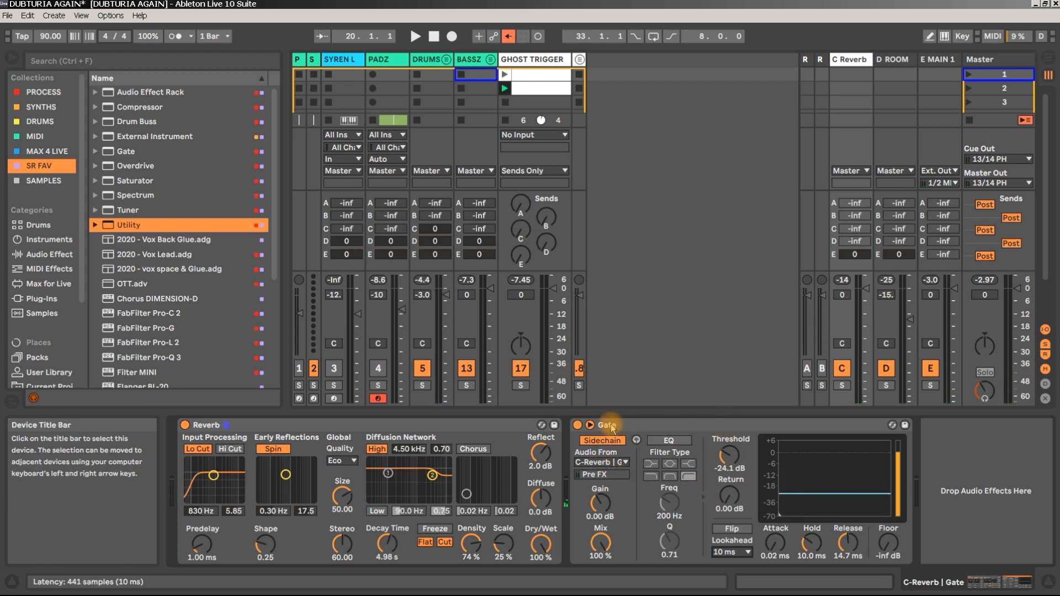
# Play the drum reverb with the Gate off and on again to compare the sound
pyautogui.click(578, 426)
pyautogui.press('space')
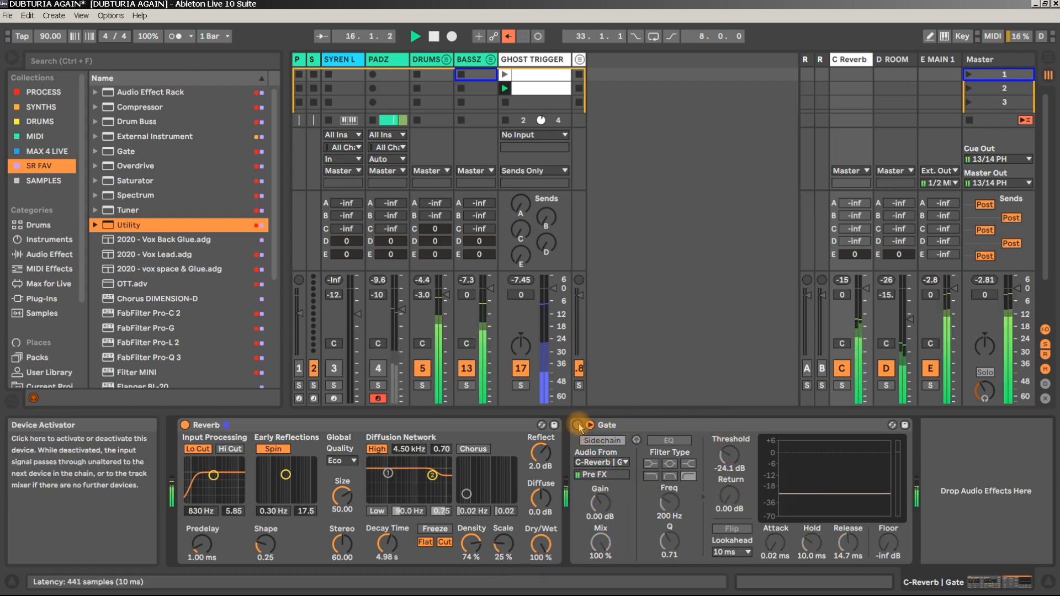
pyautogui.click(578, 425)
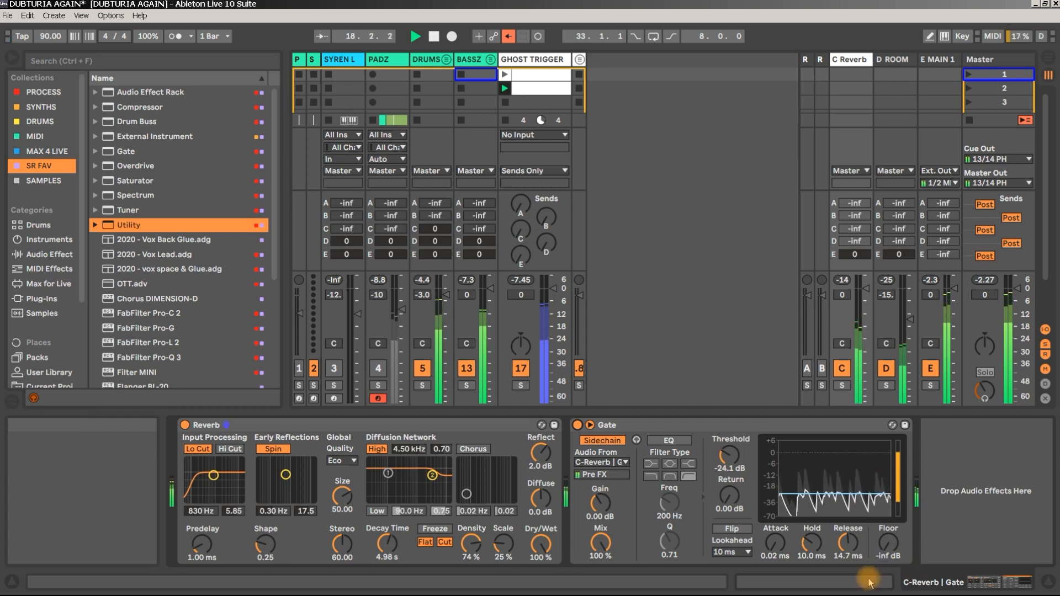
# Set the Gate's release to 304 ms and its floor to -40.0 dB
pyautogui.moveTo(849, 542); pyautogui.dragTo(849, 511)
pyautogui.press('space')
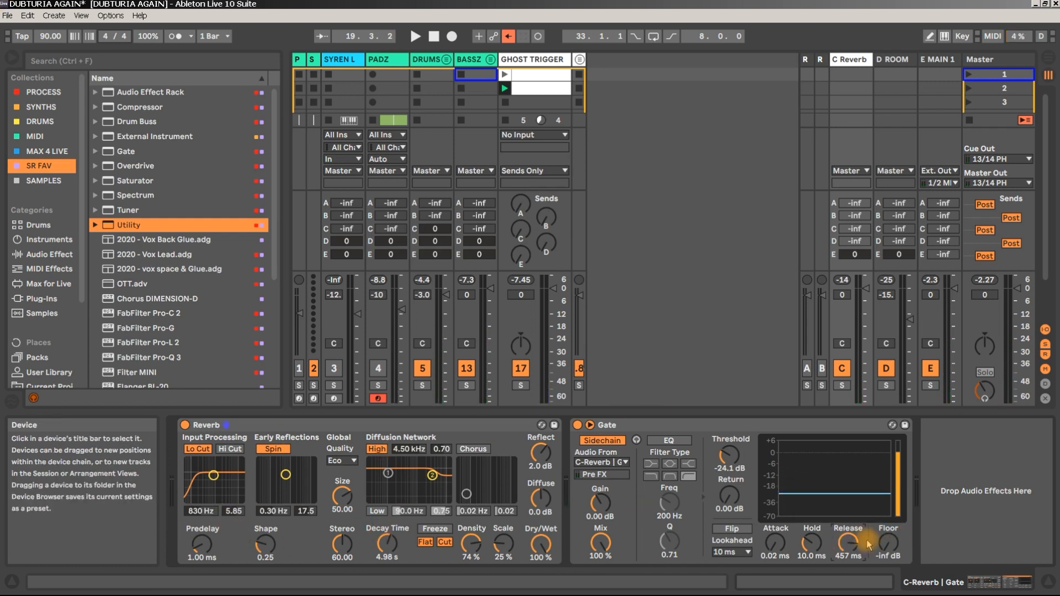
pyautogui.moveTo(849, 544); pyautogui.dragTo(889, 537)
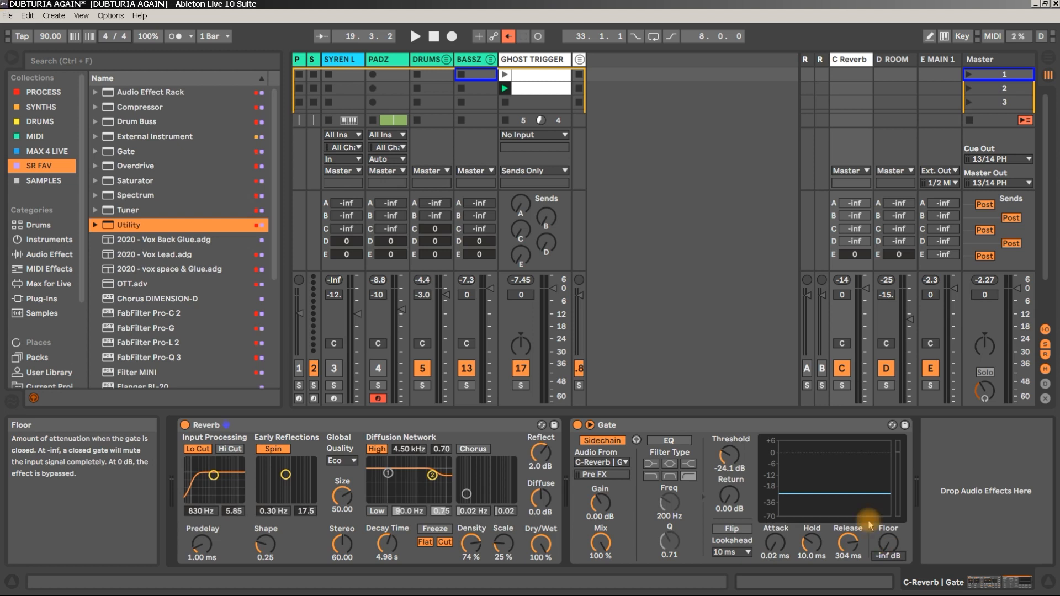
pyautogui.click(889, 545)
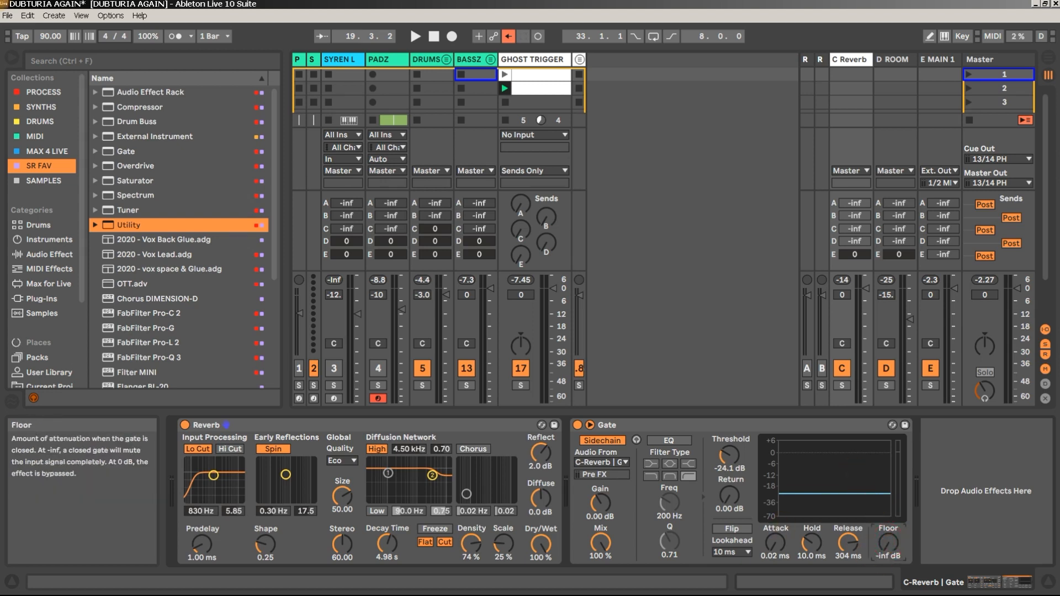
pyautogui.moveTo(889, 545); pyautogui.dragTo(890, 532)
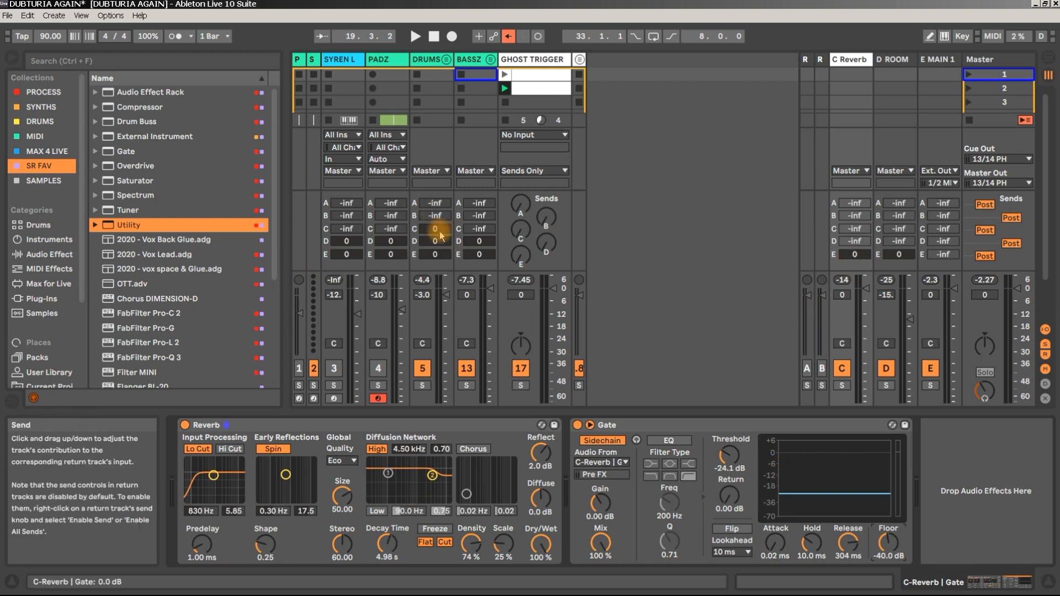
# Cut the DRUMS send C to -inf, start playback and raise the send back to 0
pyautogui.moveTo(440, 235); pyautogui.dragTo(440, 260)
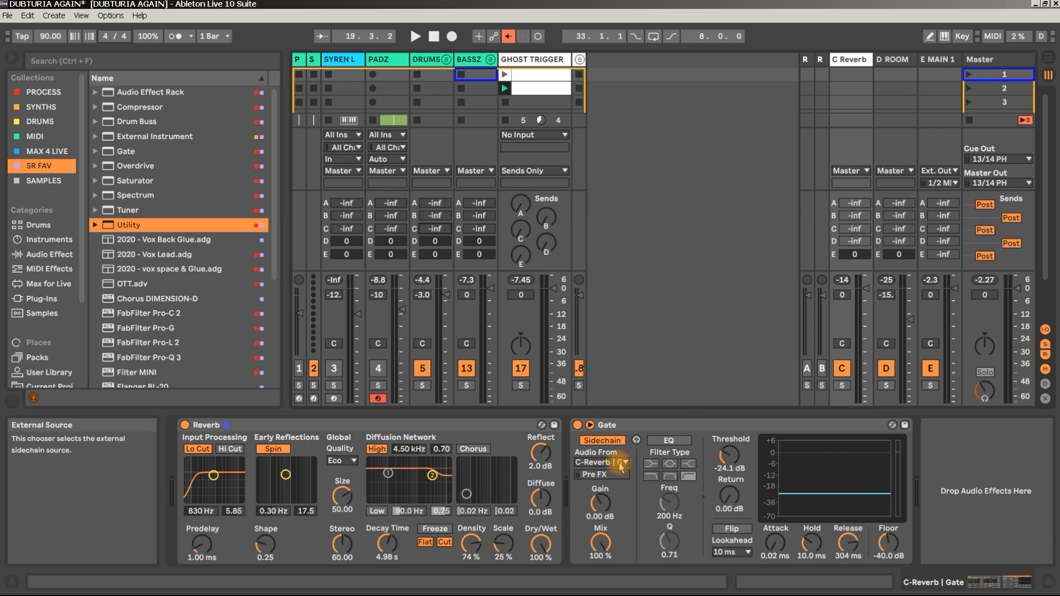
pyautogui.press('space')
pyautogui.moveTo(435, 233); pyautogui.dragTo(436, 205)
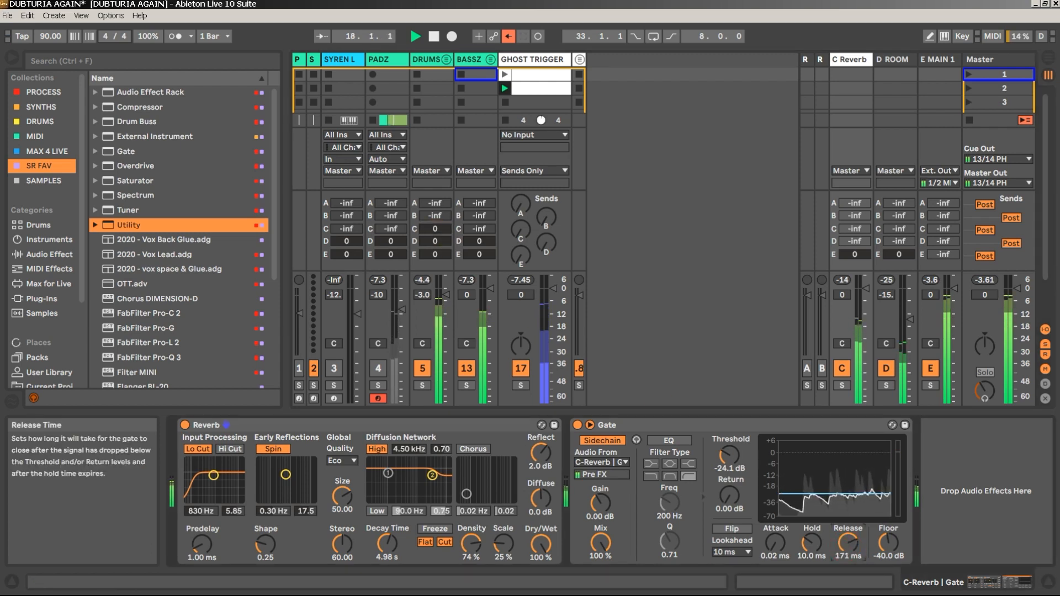
# Set the Gate's release to 114 ms during playback and compare the reverb with the Gate off and on
pyautogui.moveTo(841, 546); pyautogui.dragTo(842, 539)
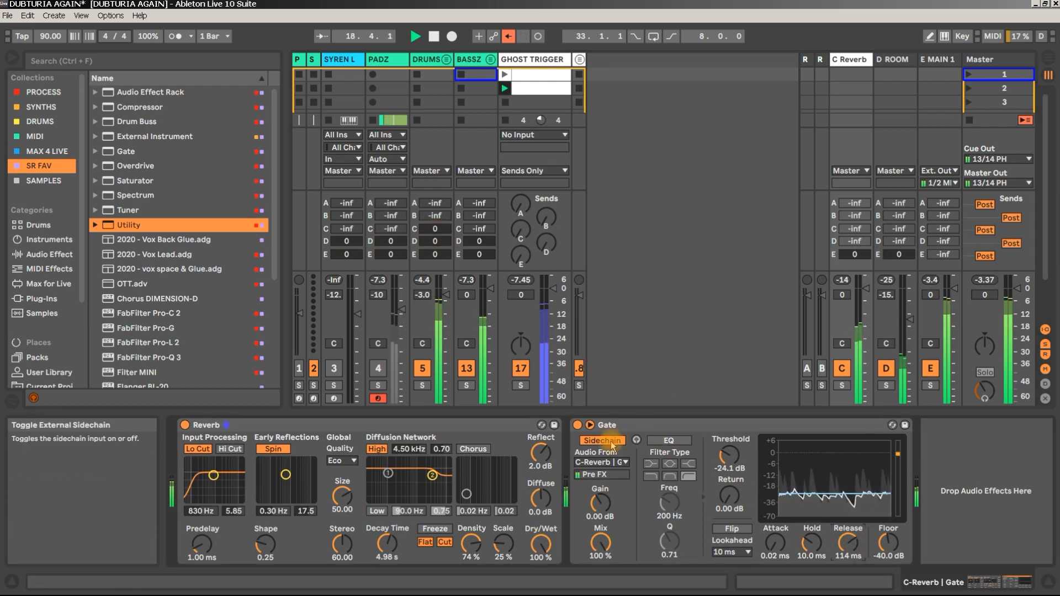
pyautogui.click(578, 425)
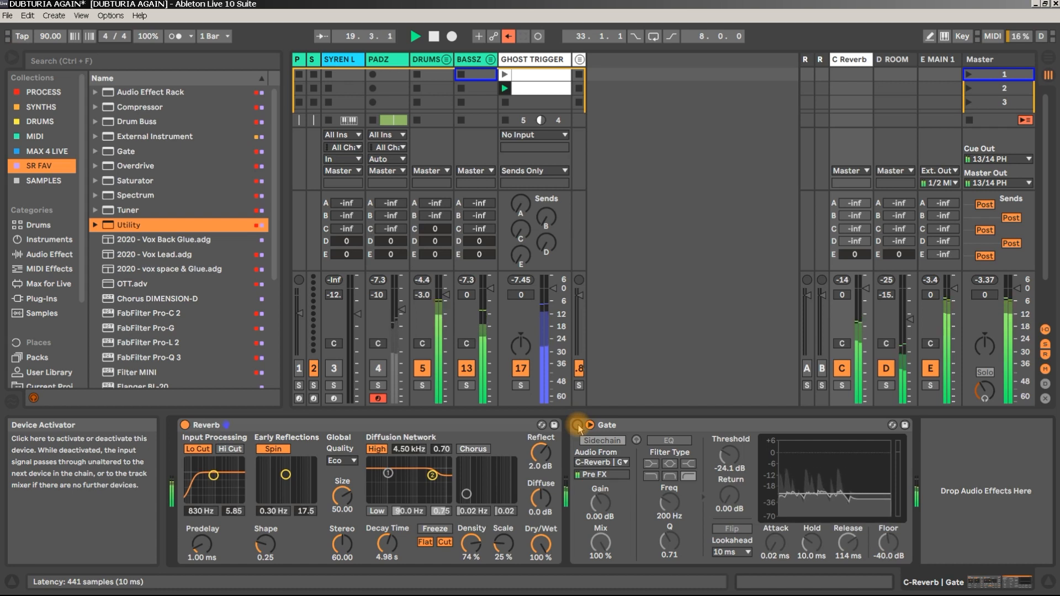
pyautogui.click(578, 426)
# Lengthen the Gate's release to 496 ms, lower the DRUMS send C to -inf and stop playback
pyautogui.moveTo(849, 548)
pyautogui.mouseDown()
pyautogui.moveTo(849, 563)
pyautogui.moveTo(850, 538)
pyautogui.mouseUp()
pyautogui.moveTo(442, 229); pyautogui.dragTo(441, 298)
pyautogui.press('space')
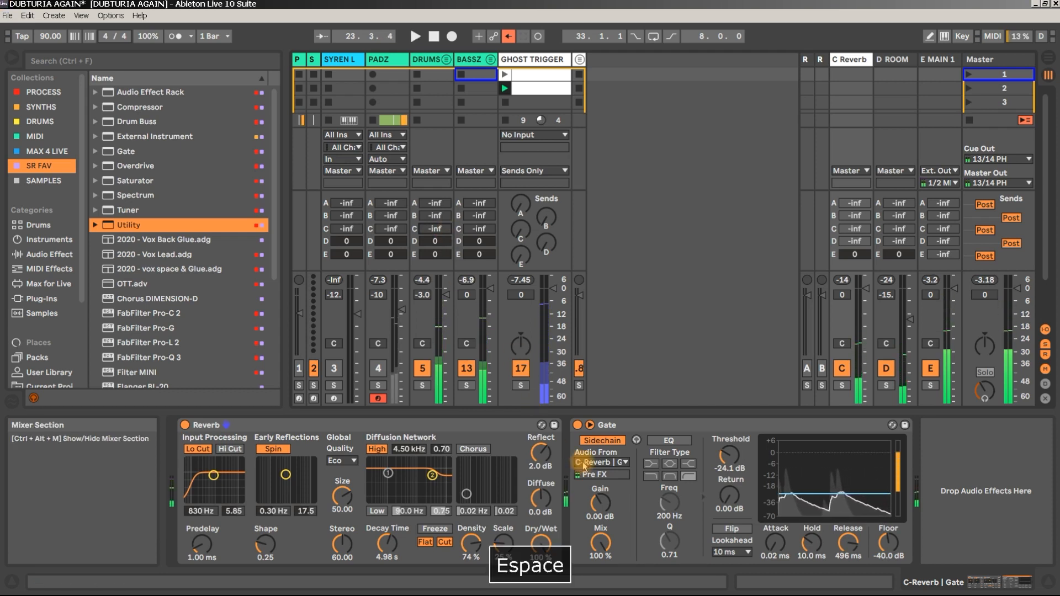
# Turn the Gate off and audition the ungated reverb with a brief DRUMS send C burst during playback
pyautogui.click(578, 425)
pyautogui.press('space')
pyautogui.moveTo(435, 229)
pyautogui.mouseDown()
pyautogui.moveTo(435, 165)
pyautogui.moveTo(435, 237)
pyautogui.mouseUp()
pyautogui.press('space')
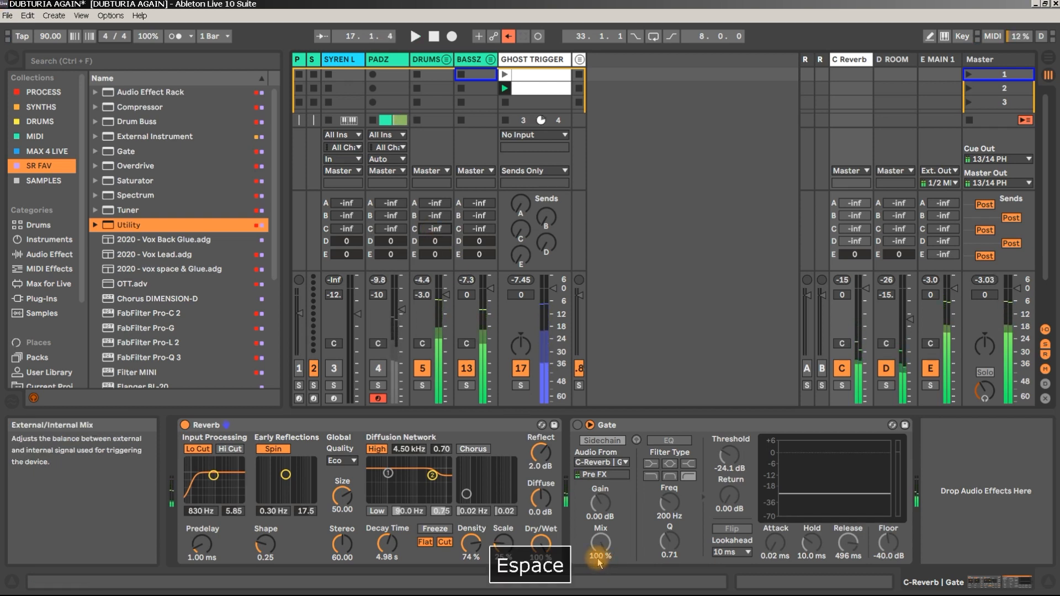
# Set the Reverb's decay time to 33.3 s and audition it by briefly raising the DRUMS send C during playback
pyautogui.moveTo(388, 545); pyautogui.dragTo(387, 509)
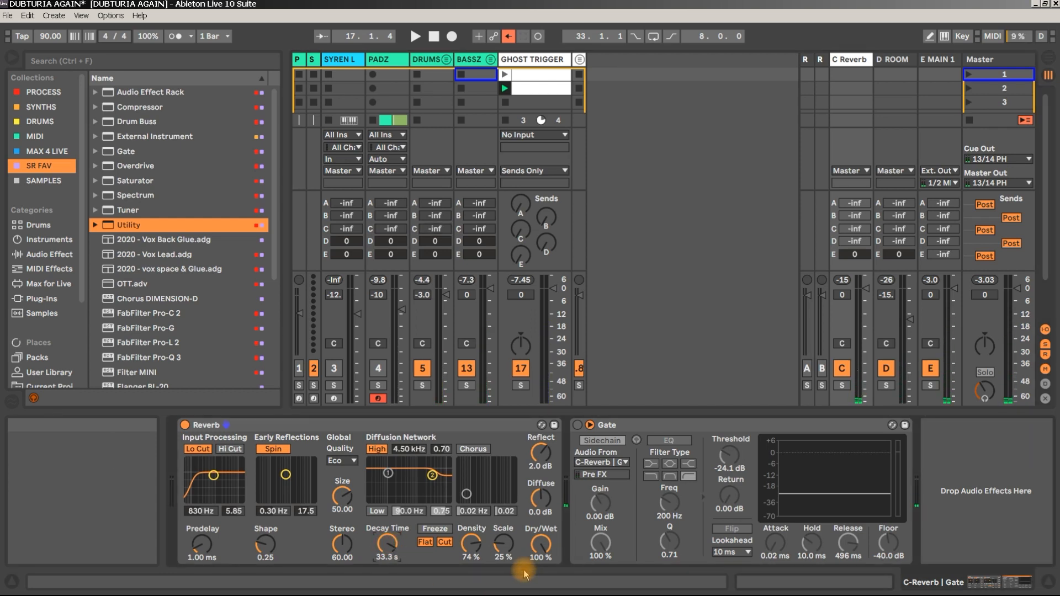
pyautogui.press('space')
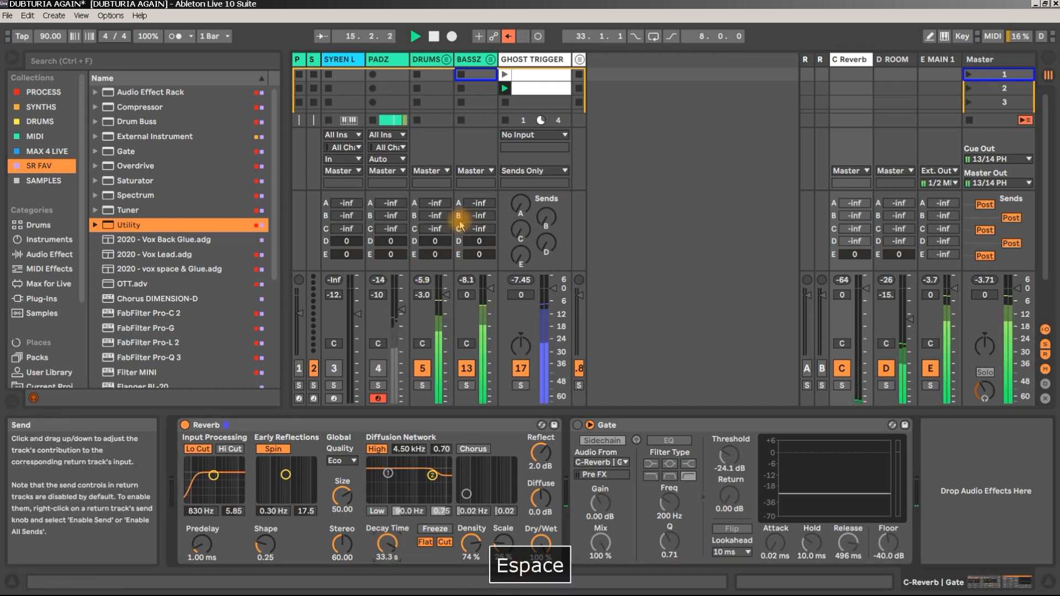
pyautogui.moveTo(440, 230)
pyautogui.mouseDown()
pyautogui.moveTo(440, 207)
pyautogui.moveTo(440, 232)
pyautogui.mouseUp()
# Re-enable the Gate, raise the DRUMS send C to 0, and set the Gate's threshold to -13.0 dB and release to 59.1 ms
pyautogui.click(577, 425)
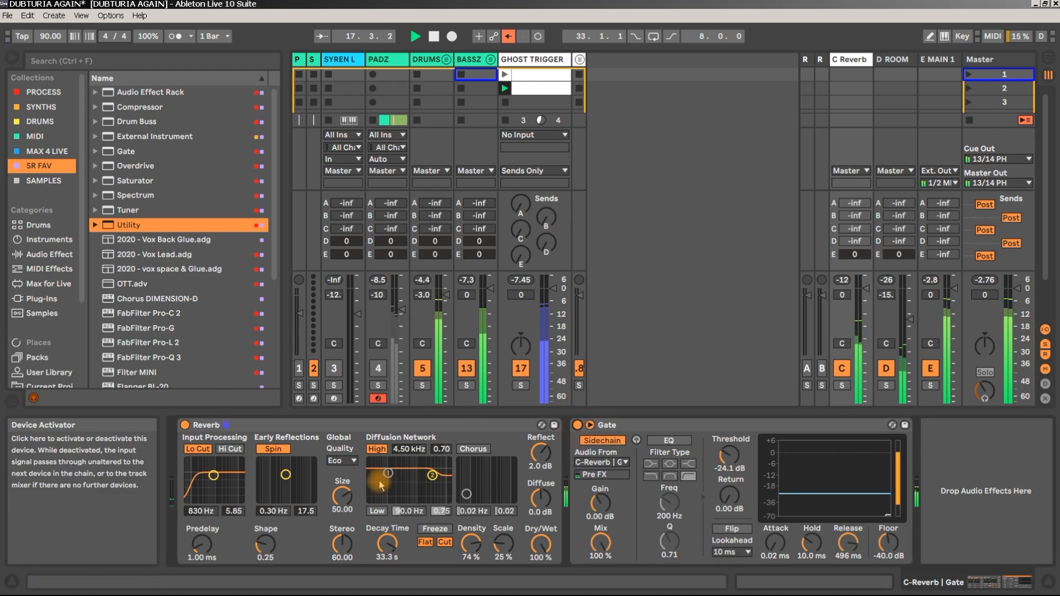
pyautogui.moveTo(435, 231); pyautogui.dragTo(435, 207)
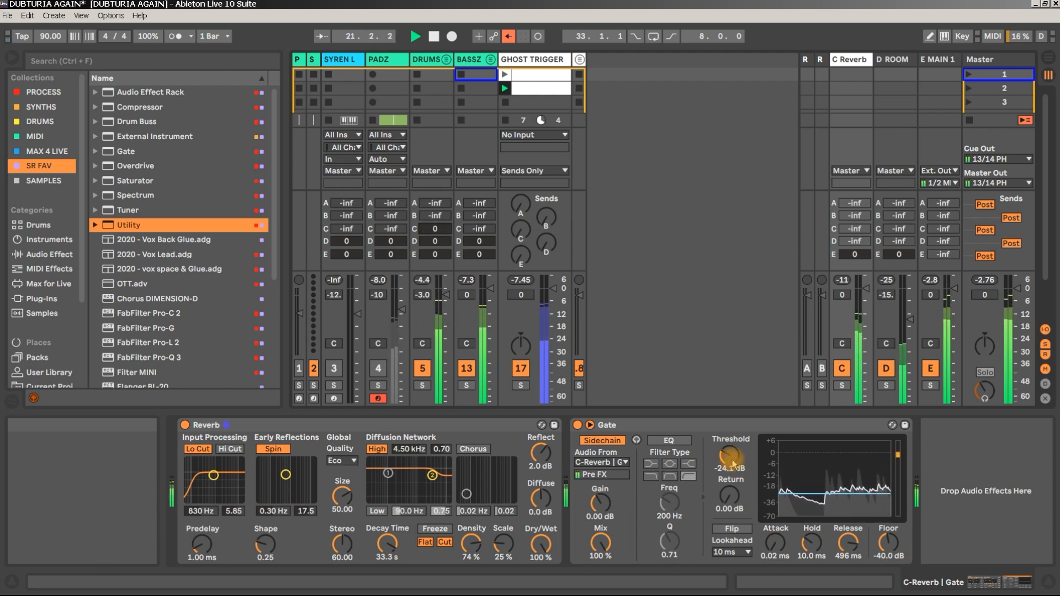
pyautogui.moveTo(738, 470); pyautogui.dragTo(738, 459)
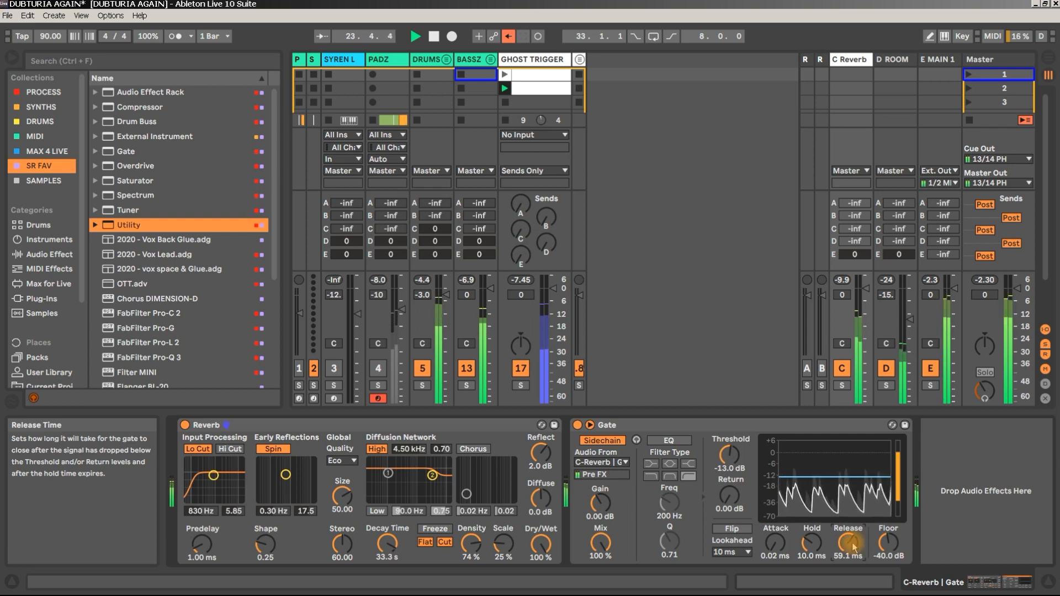
# Solo the C Reverb return and shorten the Gate's release to 3.37 ms
pyautogui.click(843, 385)
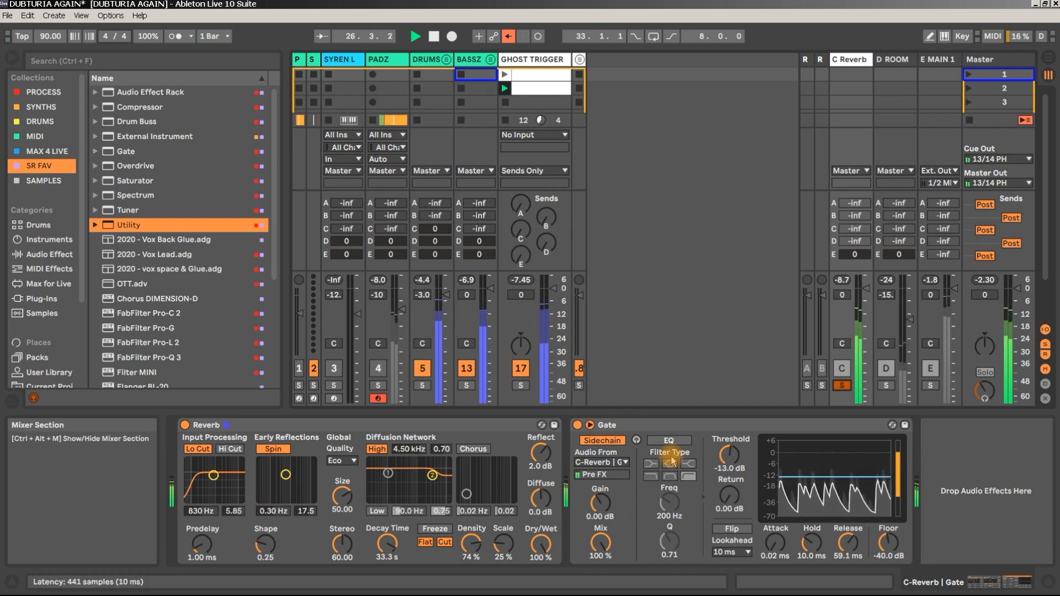
pyautogui.click(854, 544)
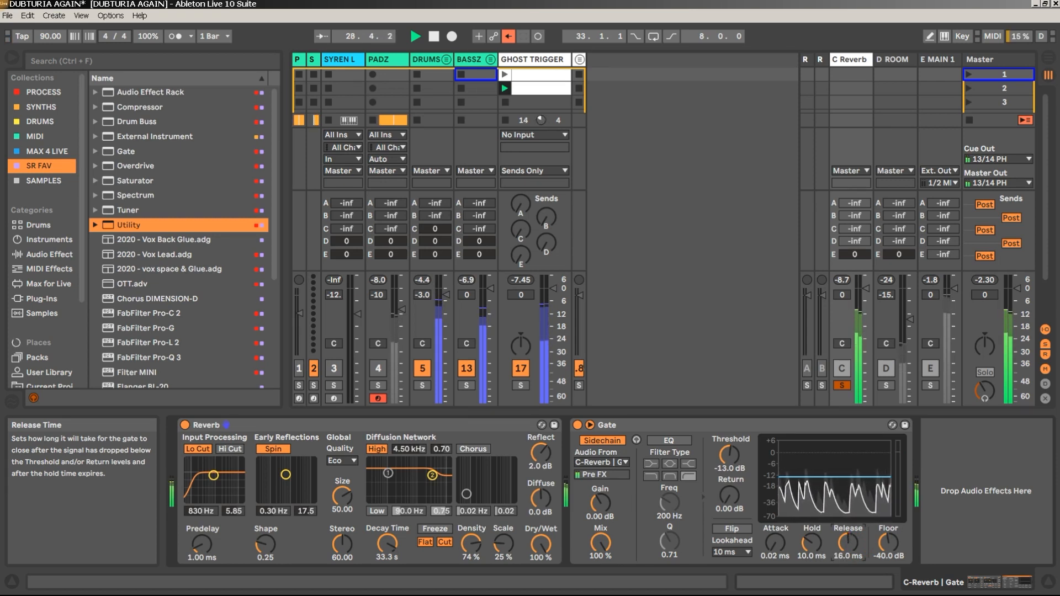
pyautogui.moveTo(851, 543); pyautogui.dragTo(851, 546)
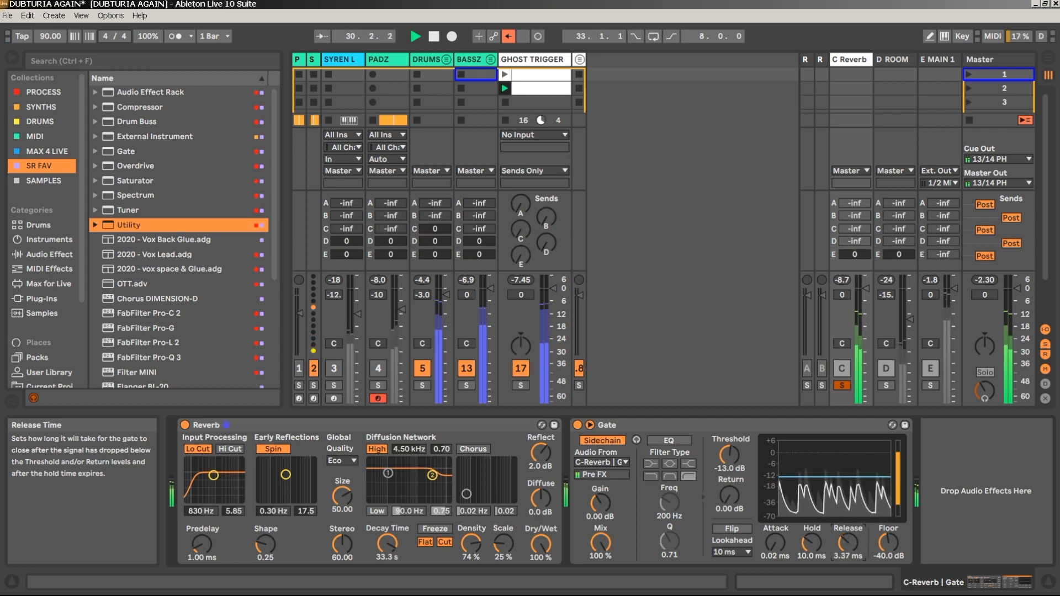
# Set the Gate's release to 158 ms and attack to 35.7 ms, and compare the soloed reverb with the Gate off and on
pyautogui.moveTo(848, 544); pyautogui.dragTo(849, 540)
pyautogui.moveTo(772, 545)
pyautogui.mouseDown()
pyautogui.moveTo(773, 534)
pyautogui.moveTo(775, 550)
pyautogui.mouseUp()
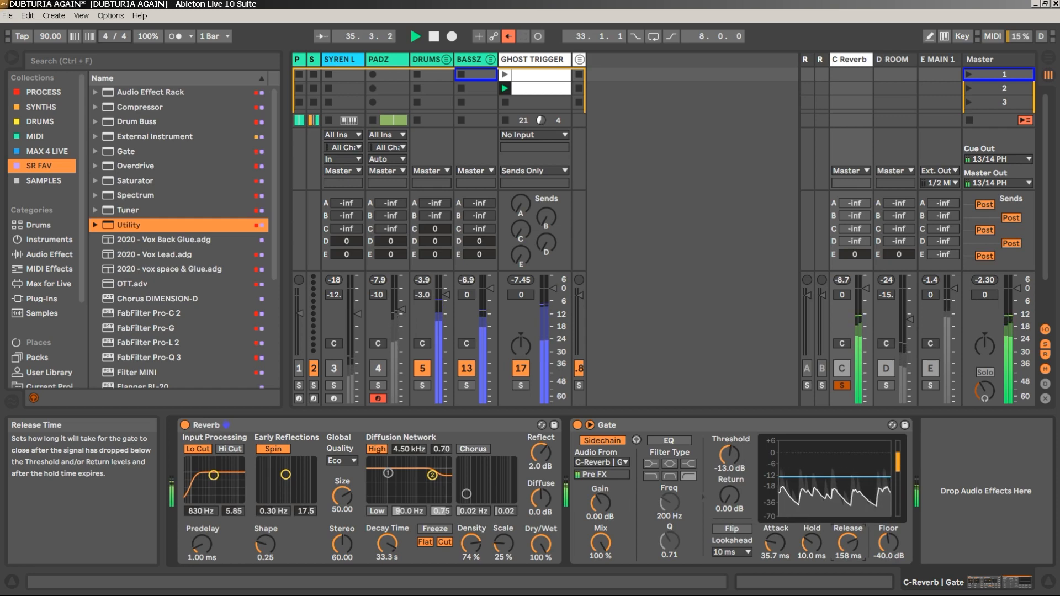
pyautogui.click(577, 425)
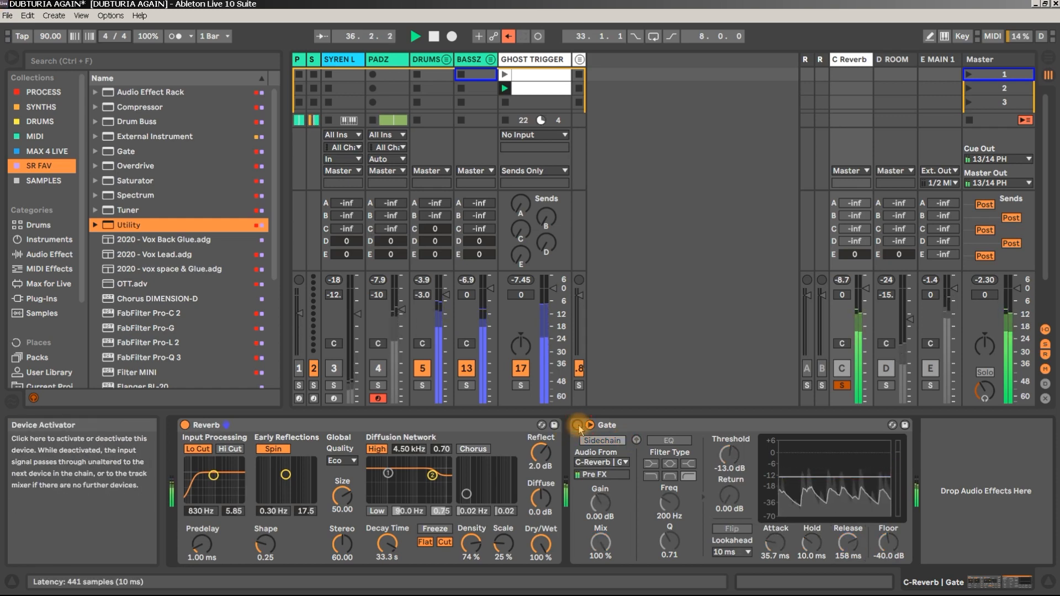
pyautogui.click(577, 425)
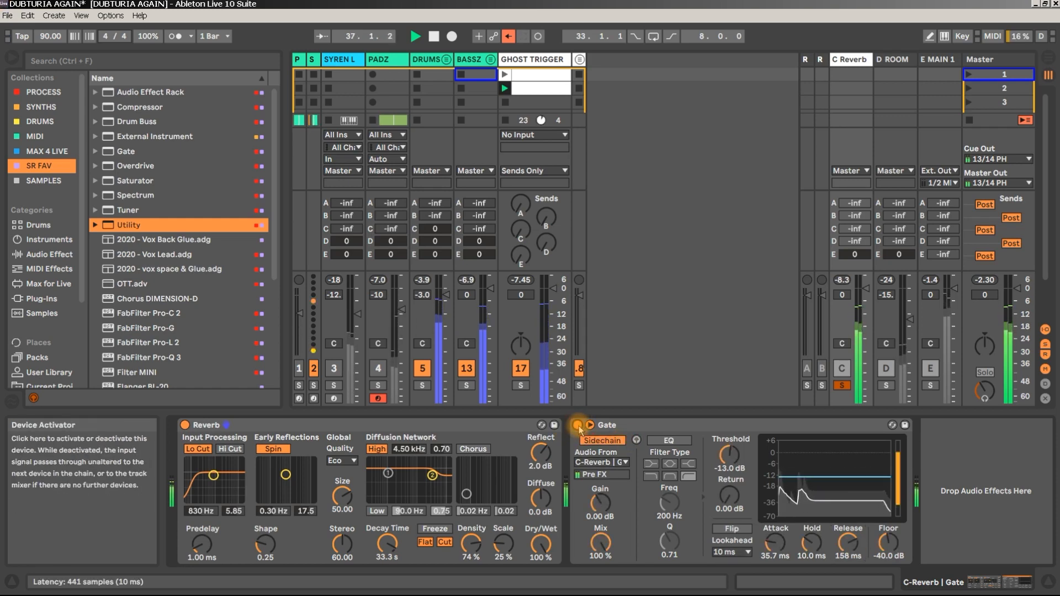